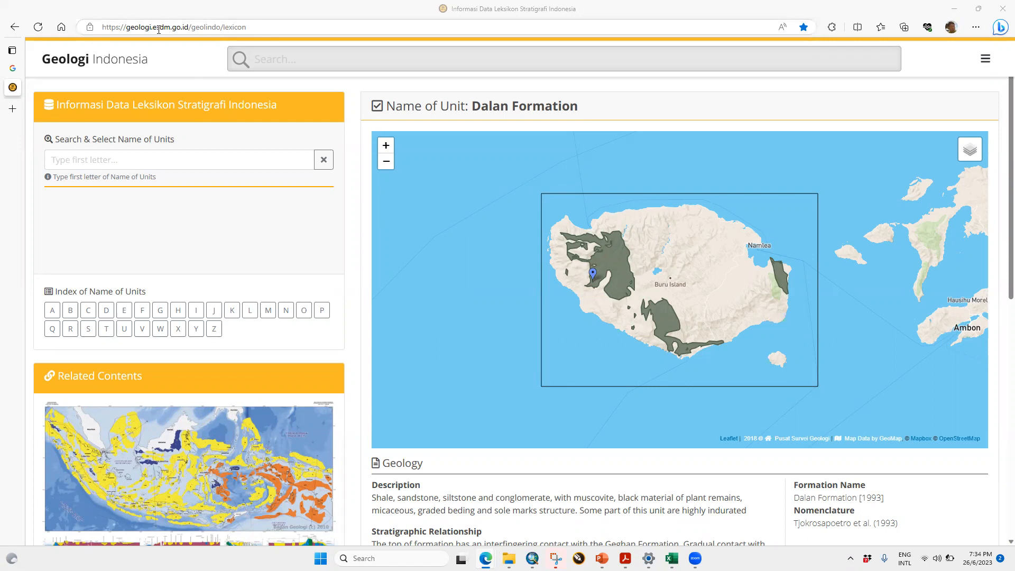
# Search the stratigraphic lexicon for "halang", open the Halang Formation entry and examine its distribution on the map.
pyautogui.click(184, 160)
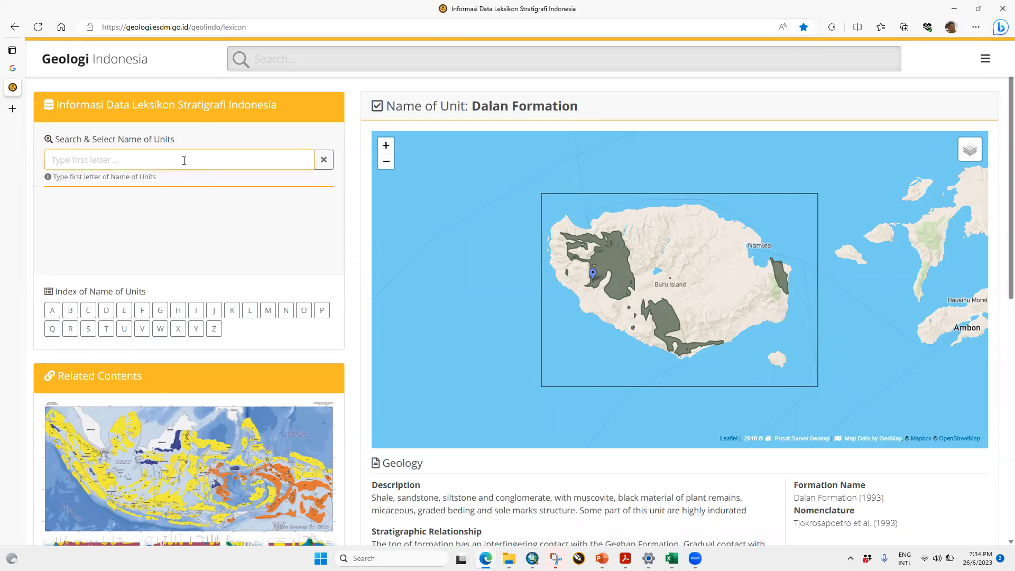
pyautogui.write('halang')
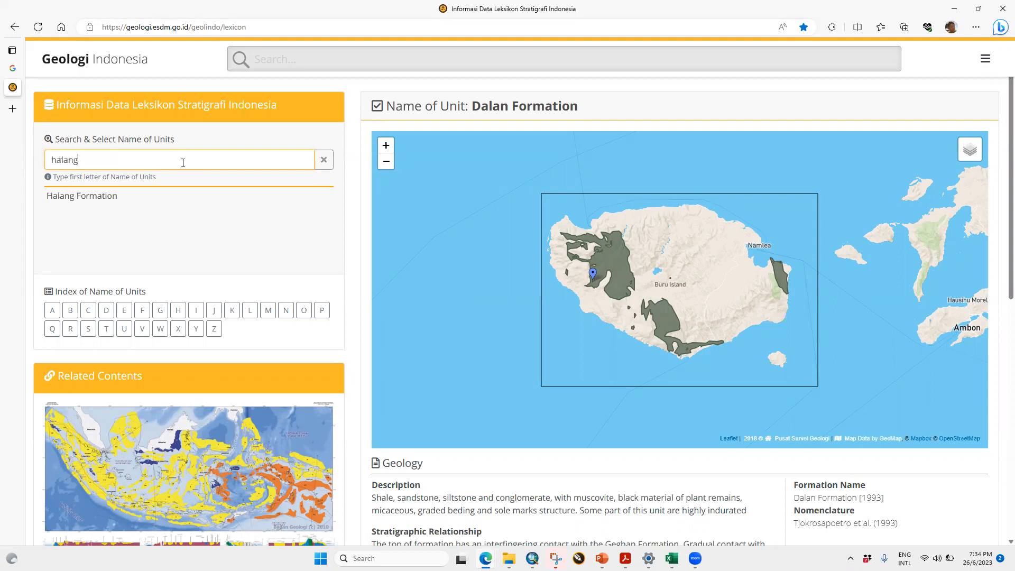
pyautogui.click(91, 198)
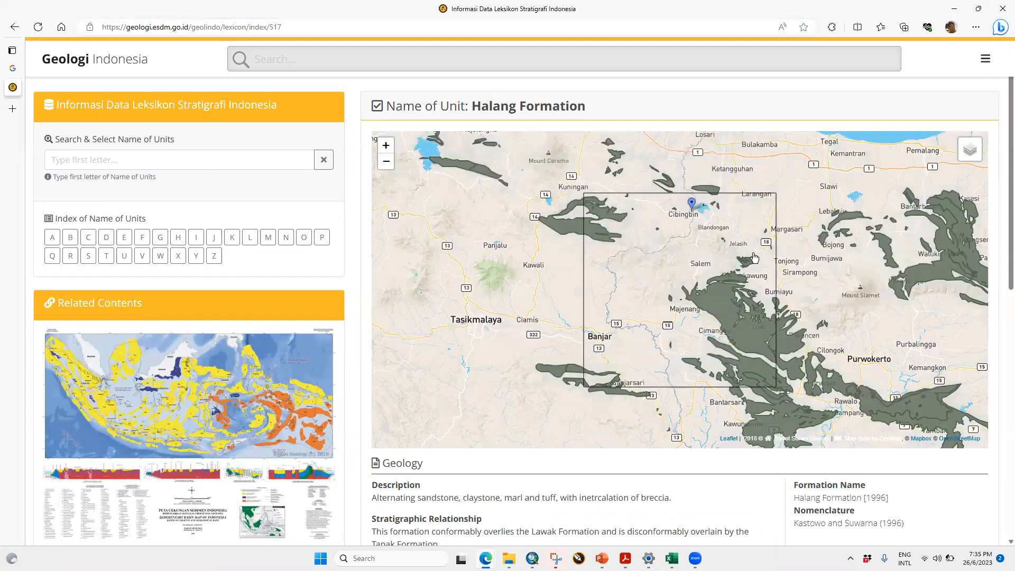
pyautogui.click(386, 161)
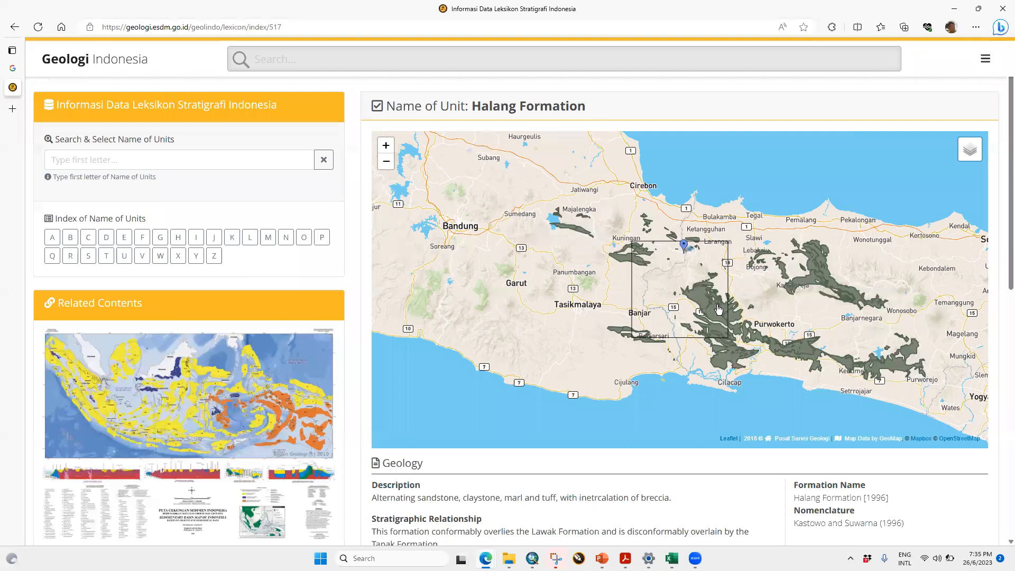
pyautogui.scroll(-2, 694, 283)
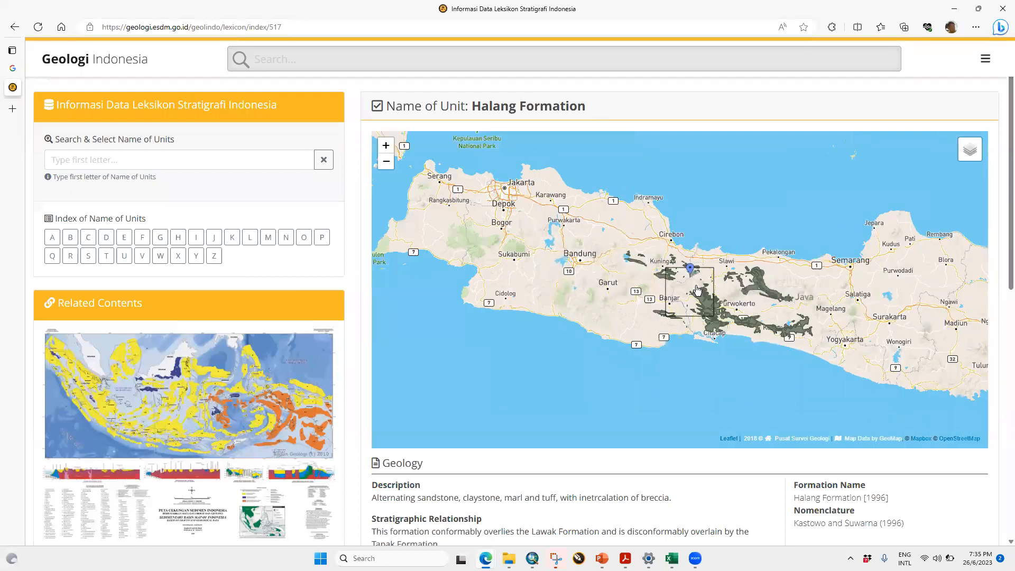
pyautogui.scroll(3, 687, 272)
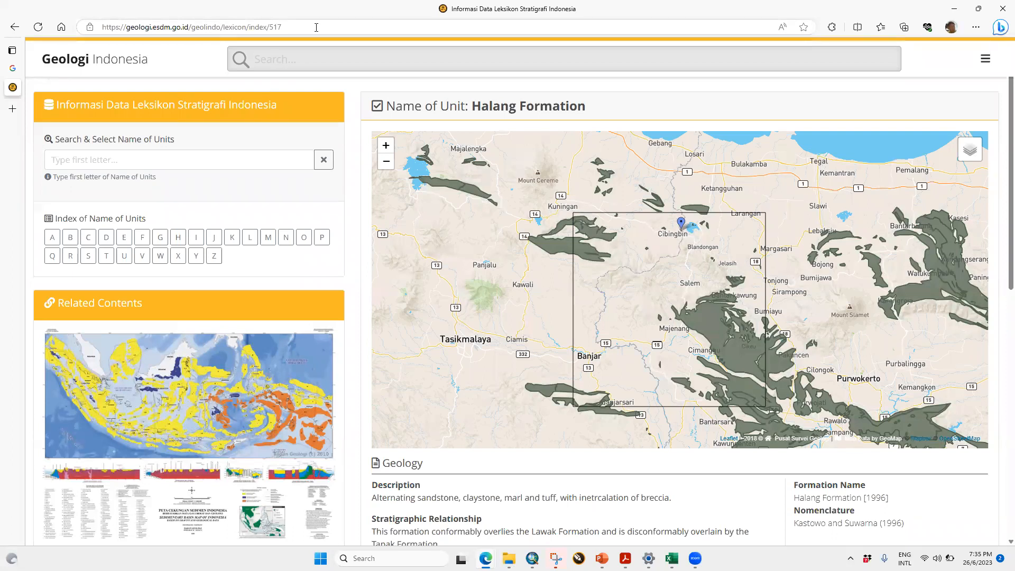
pyautogui.click(277, 30)
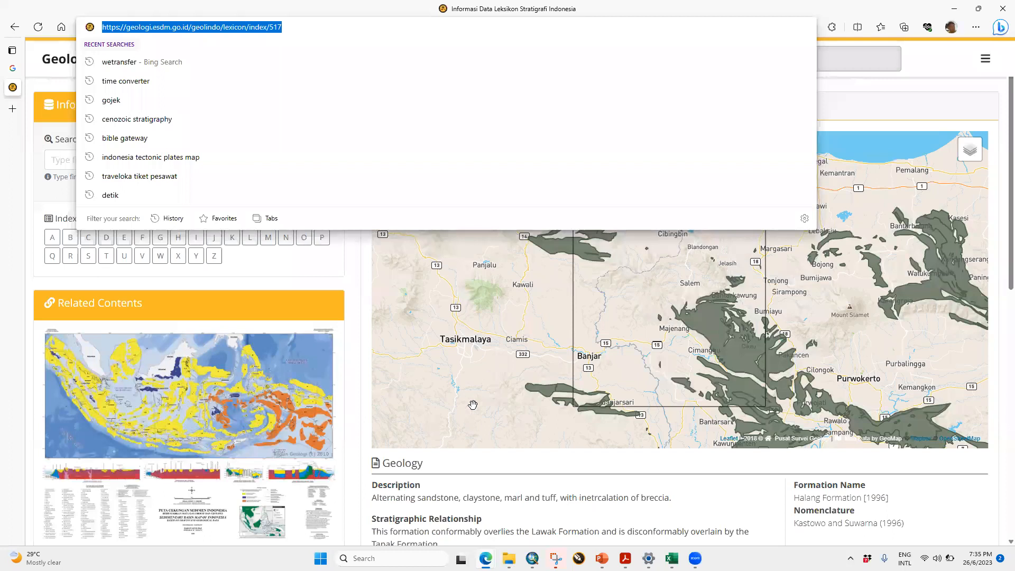
pyautogui.click(358, 419)
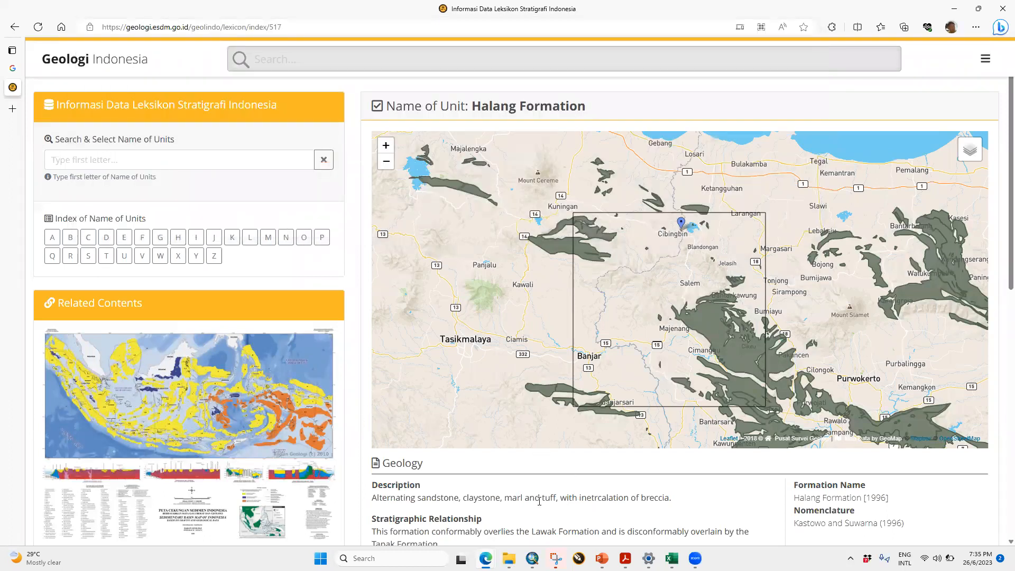
# Switch to ArcMap and start a new document from the Blank Map template without keeping the previous map.
pyautogui.click(532, 558)
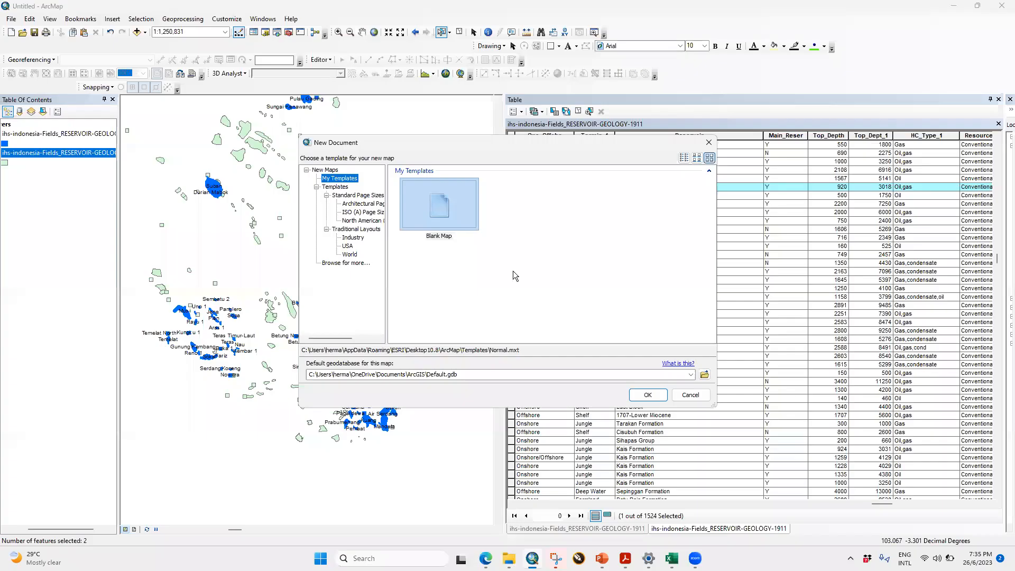
pyautogui.click(646, 395)
pyautogui.click(516, 305)
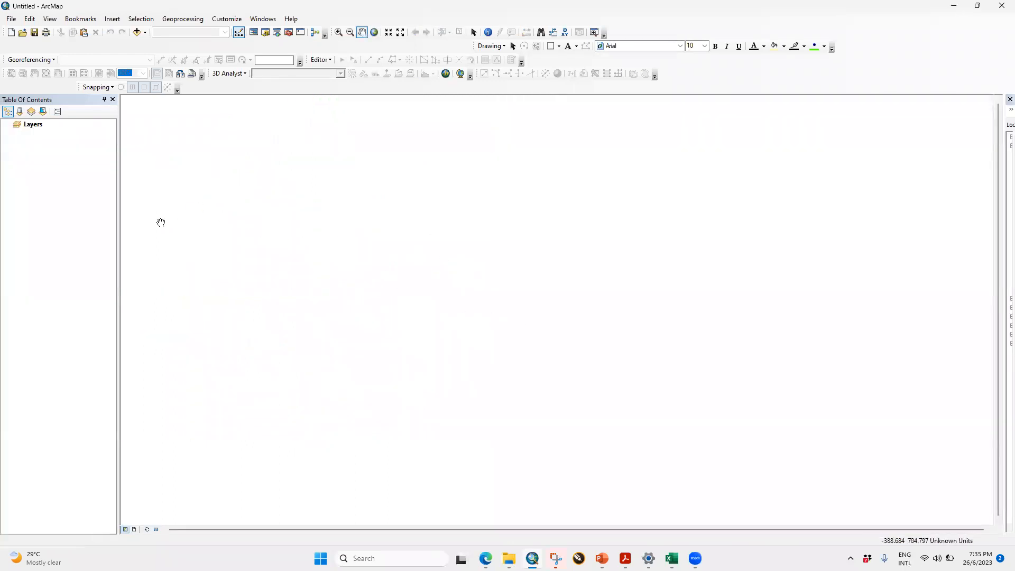
# Add coastline-asia-ply.shp from the 2_shape folder of 2306-Lexicon-Stratigrafi-Indonesia to the map.
pyautogui.click(137, 33)
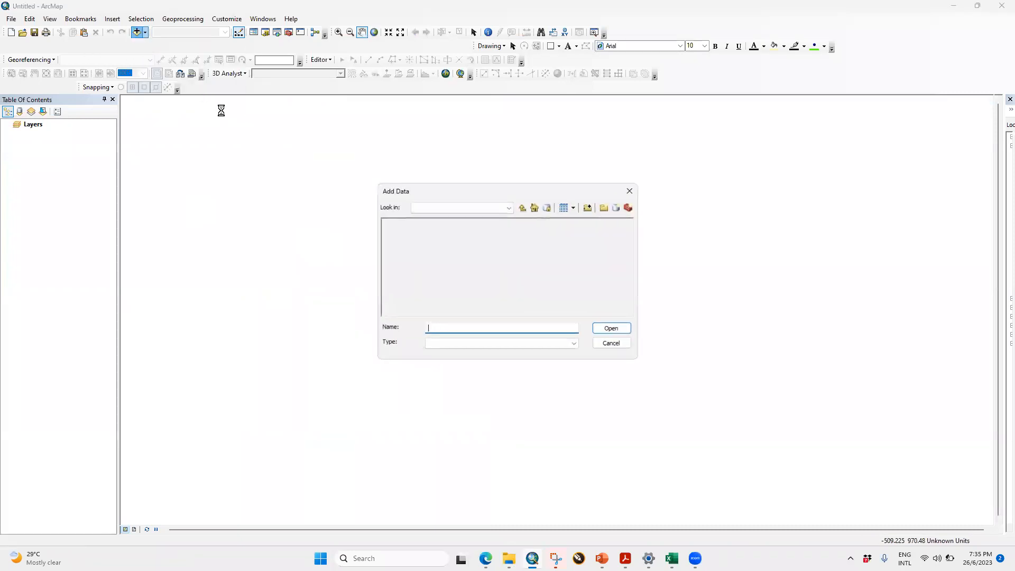
pyautogui.click(451, 212)
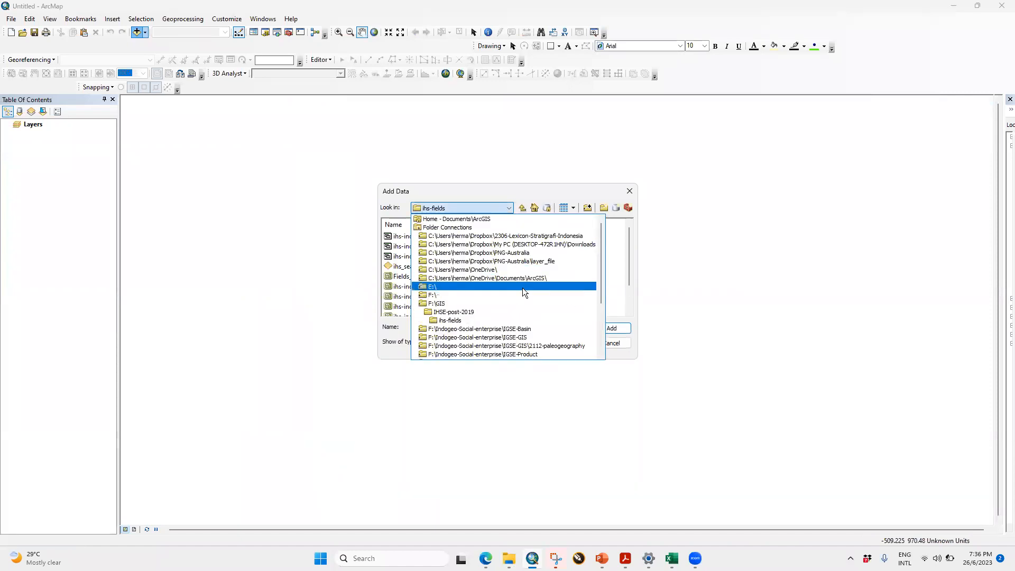
pyautogui.click(554, 236)
pyautogui.doubleClick(410, 246)
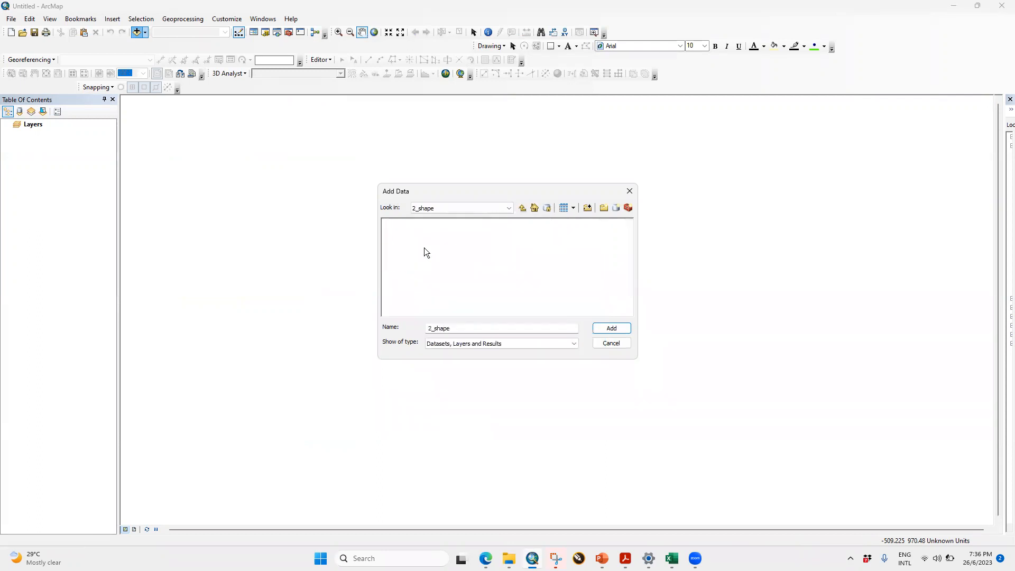
pyautogui.click(417, 240)
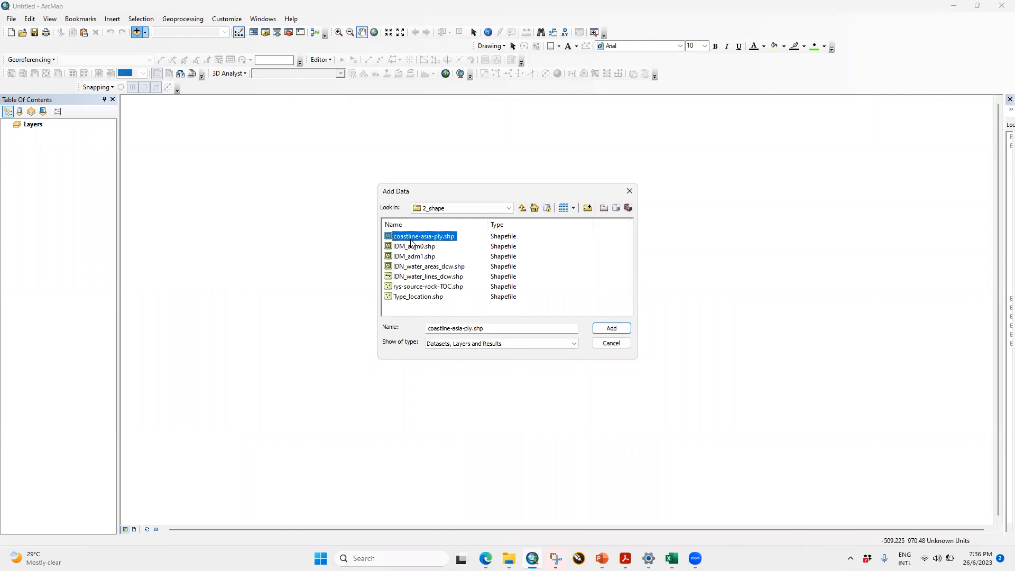
pyautogui.click(600, 329)
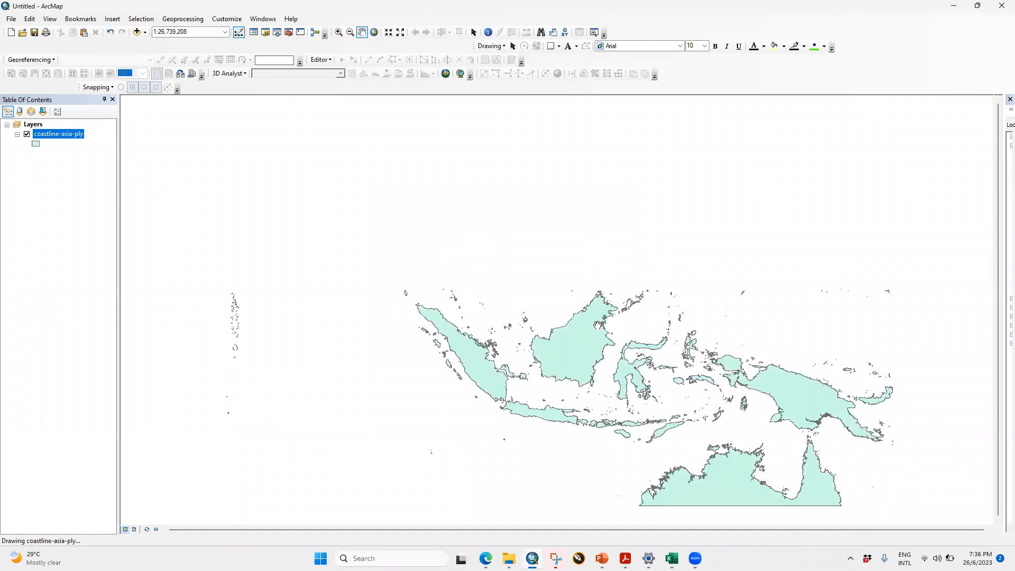
pyautogui.moveTo(665, 381); pyautogui.dragTo(522, 337)
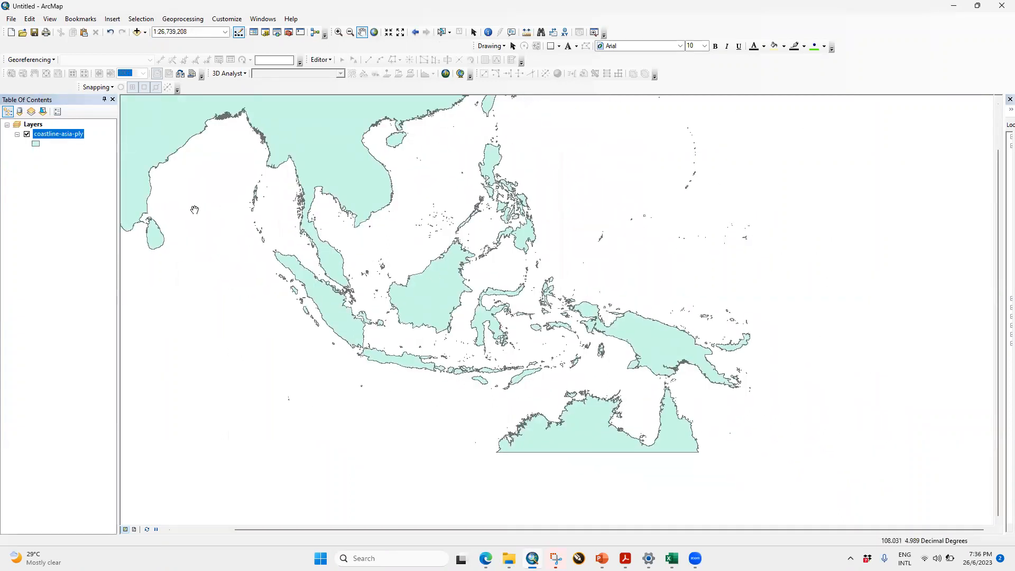
# Check the coordinate system assigned to the Layers data frame in its properties.
pyautogui.click(33, 125)
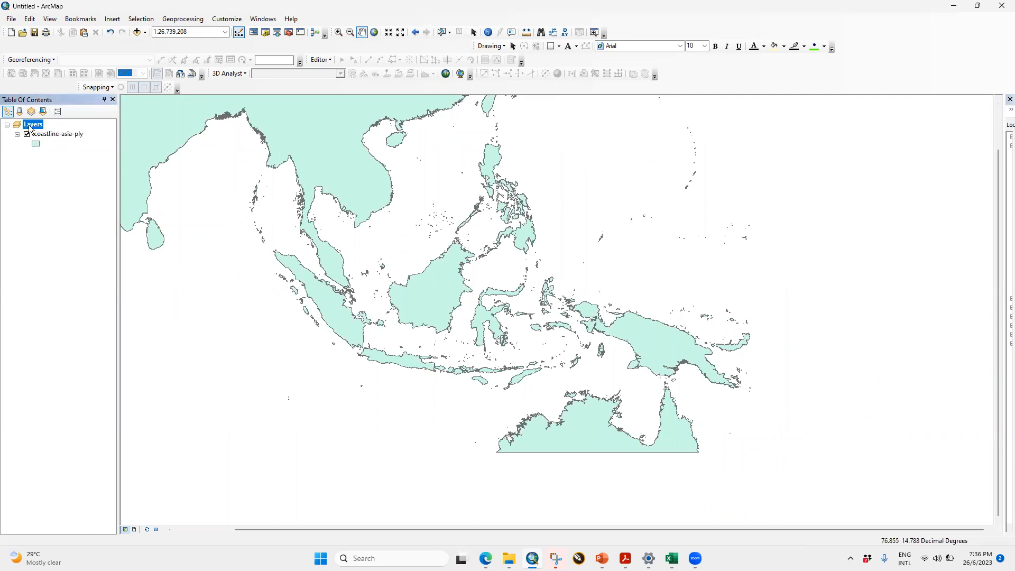
pyautogui.rightClick(31, 127)
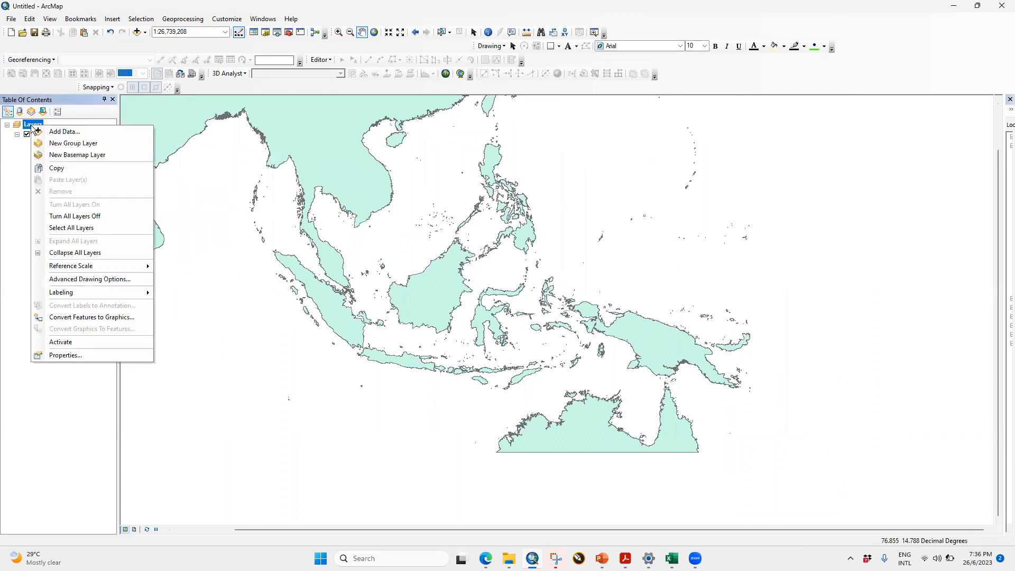
pyautogui.click(96, 356)
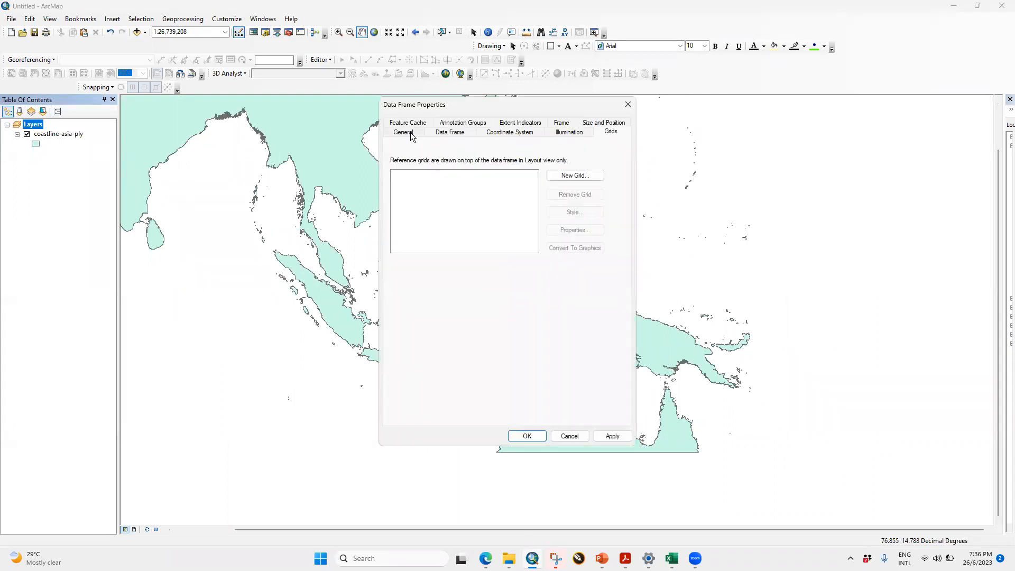
pyautogui.click(411, 135)
pyautogui.click(510, 134)
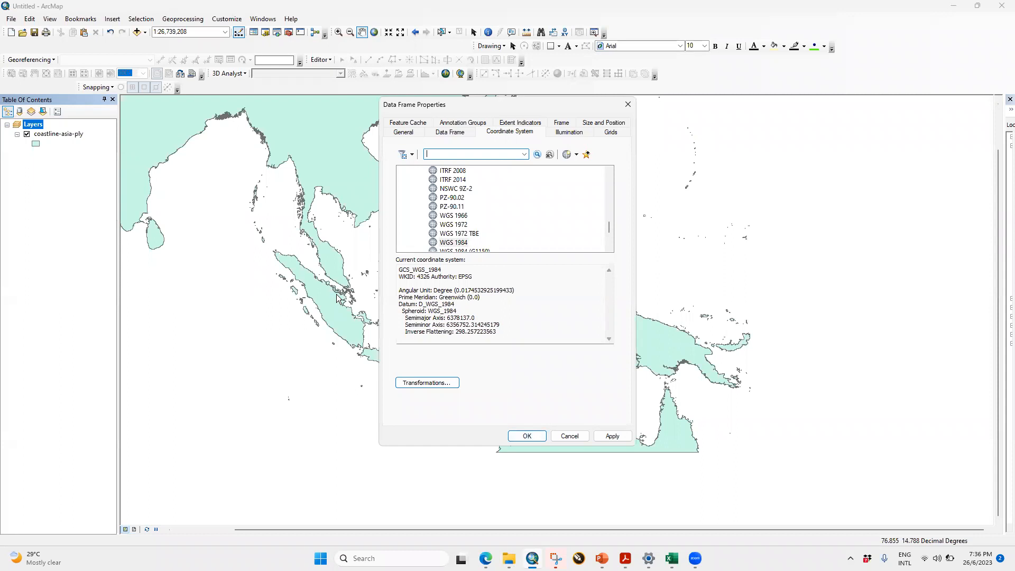
pyautogui.click(526, 437)
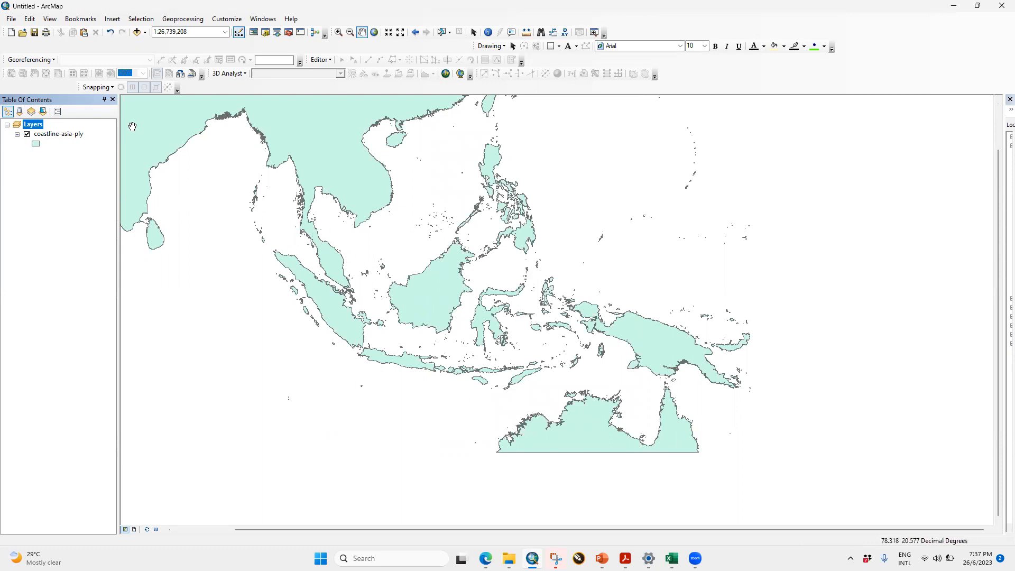
# Switch to File Explorer and open the 4_image folder inside Dropbox's 2306-Lexicon-Stratigrafi-Indonesia folder.
pyautogui.click(138, 32)
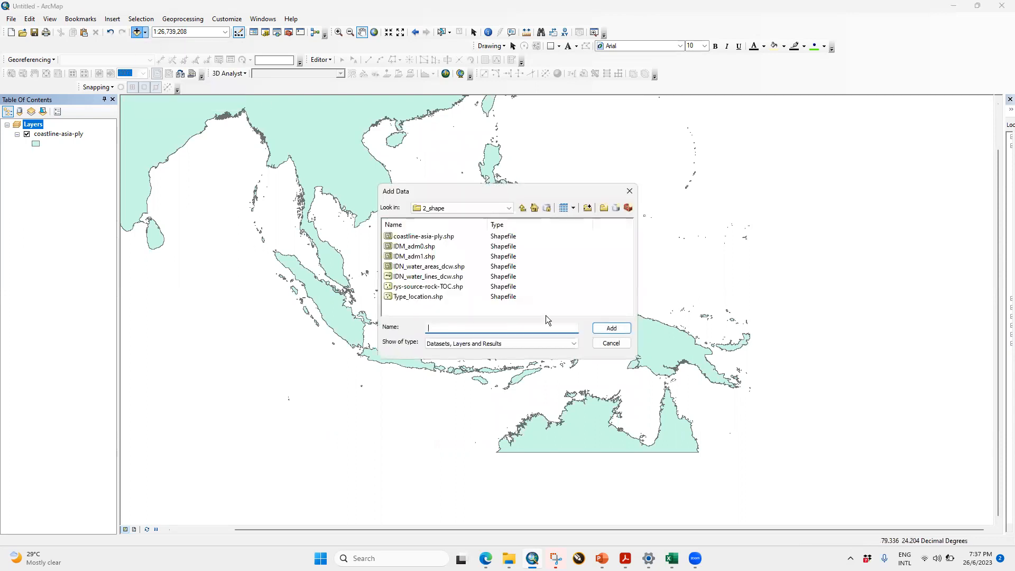
pyautogui.click(609, 343)
pyautogui.hotkey('alt', 'Tab')
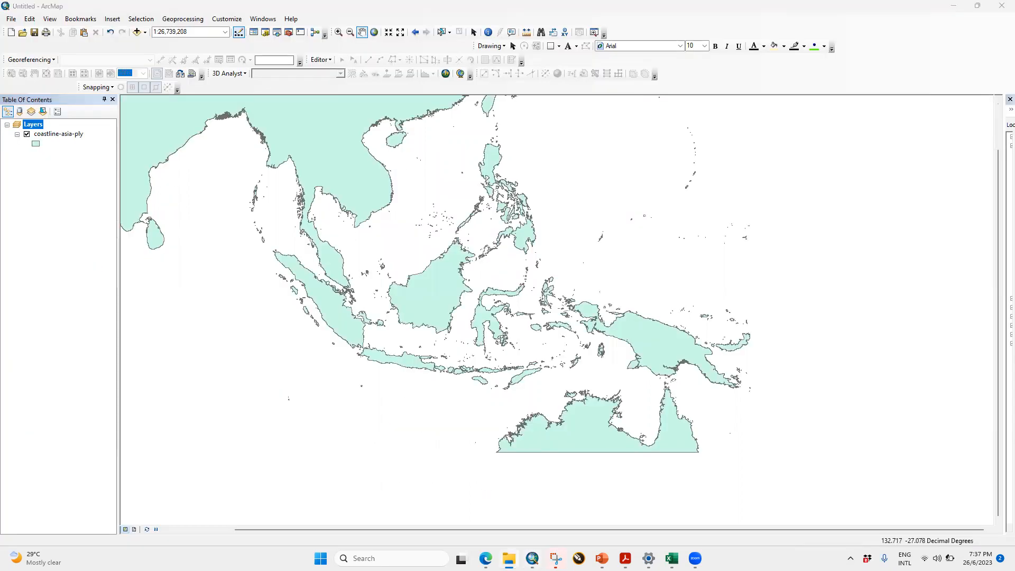
pyautogui.click(446, 492)
pyautogui.scroll(2, 111, 238)
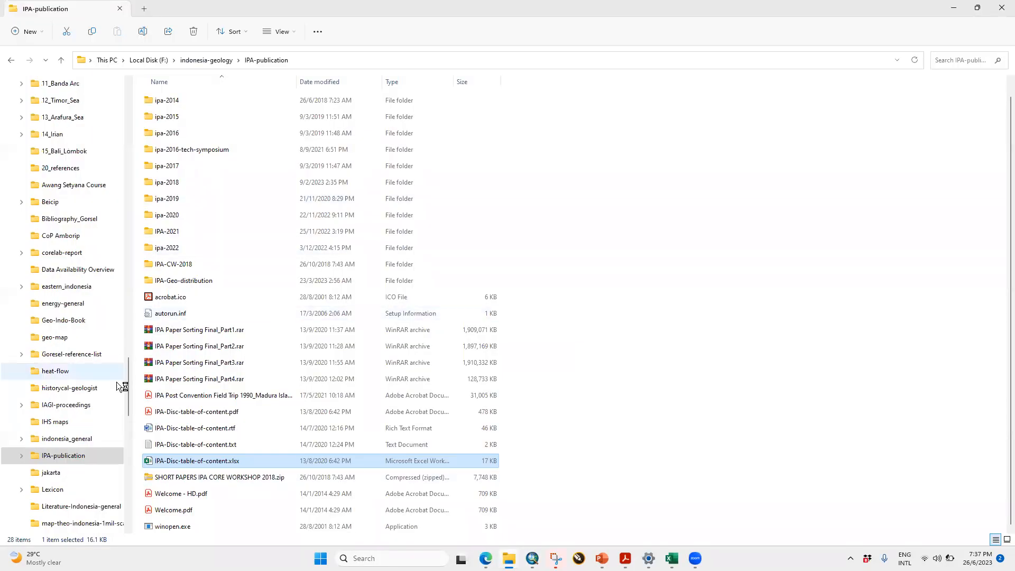
pyautogui.scroll(15, 106, 212)
pyautogui.click(64, 117)
pyautogui.click(63, 100)
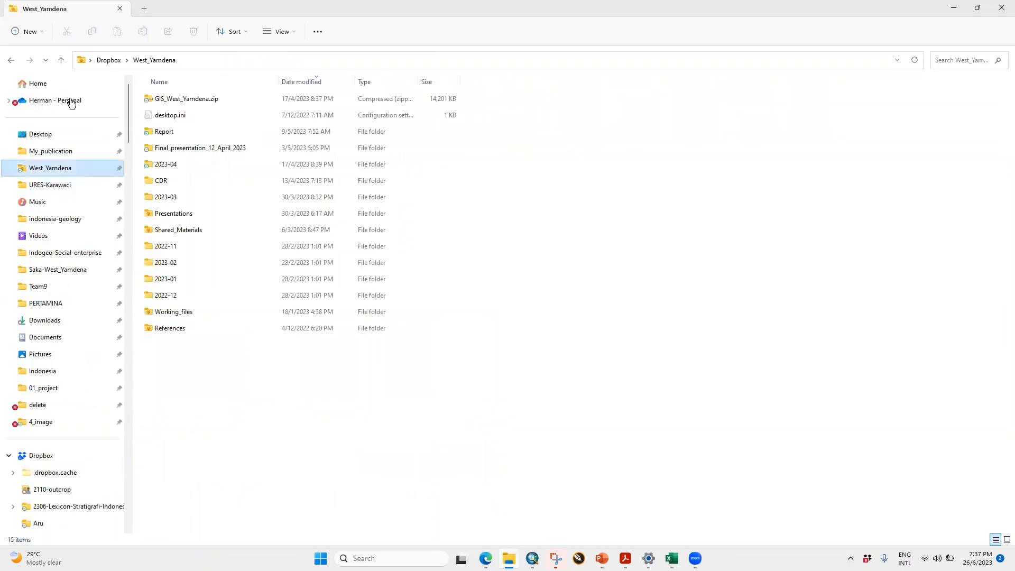
pyautogui.scroll(-1, 95, 422)
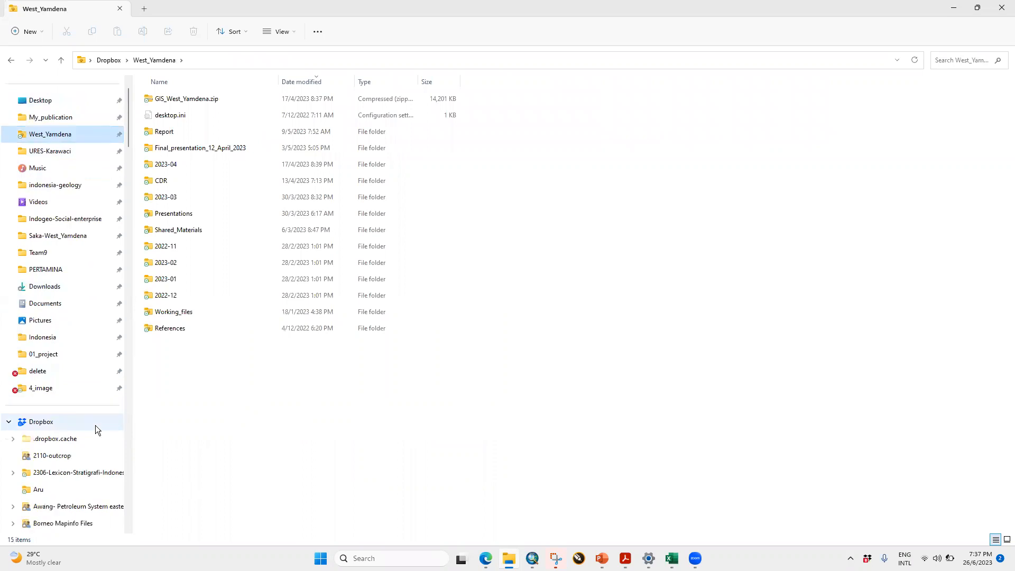
pyautogui.click(74, 475)
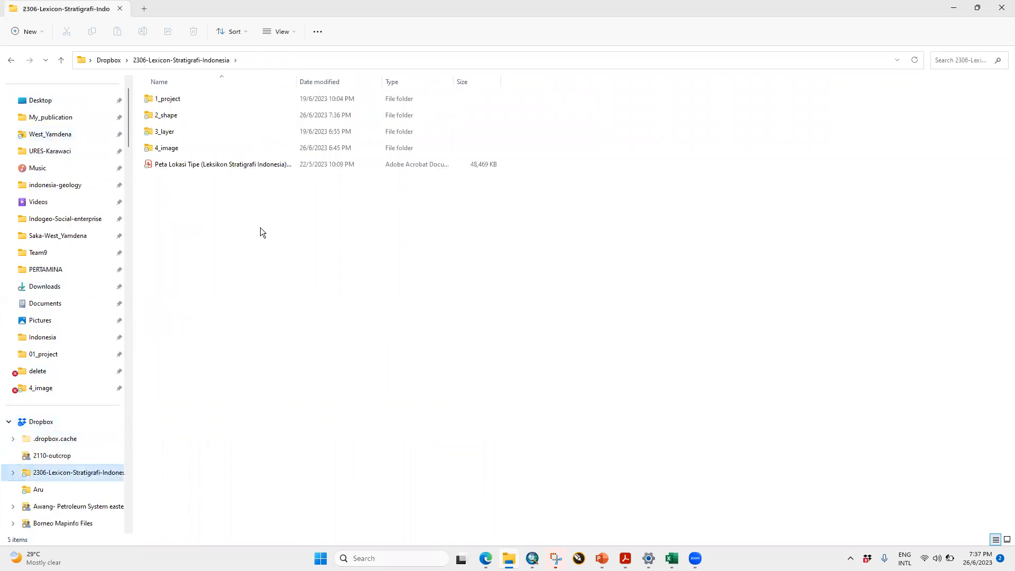
pyautogui.doubleClick(170, 154)
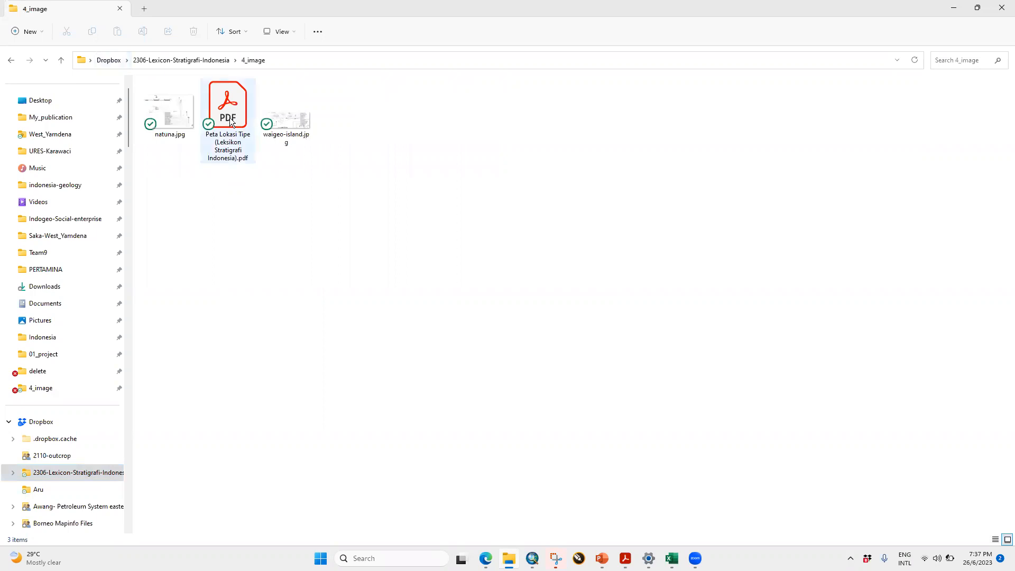
# Open Peta Lokasi Tipe (Leksikon Stratigrafi Indonesia).pdf and examine its type locality maps, including the Samarinda area on page 3.
pyautogui.click(231, 120)
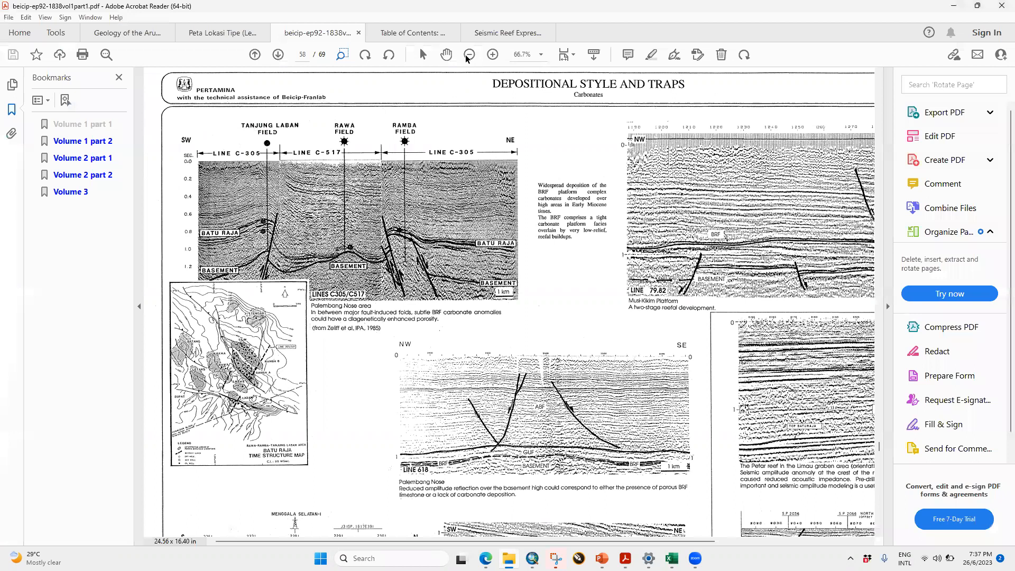
pyautogui.hotkey('ctrl', 'shift', 'Tab')
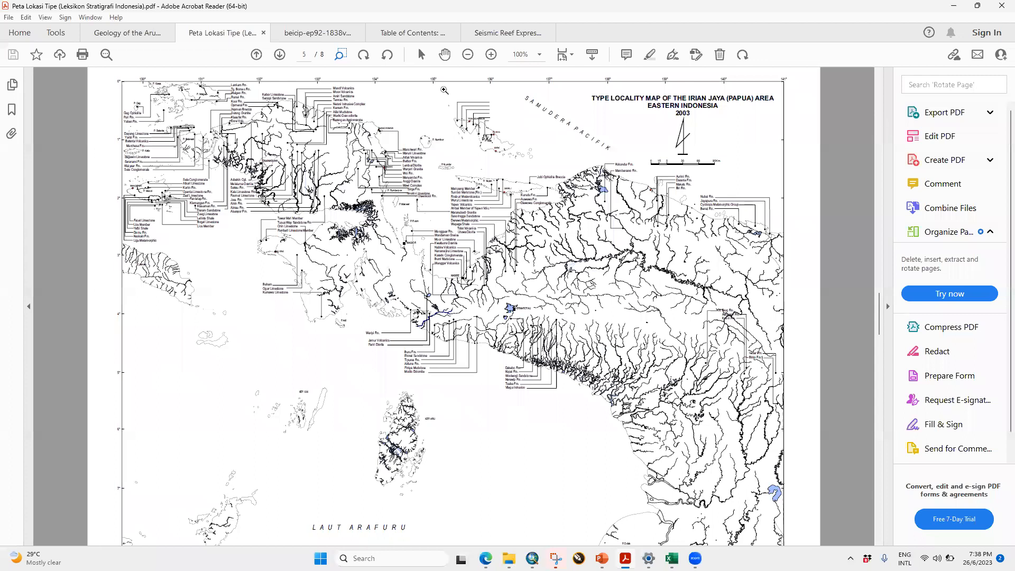
pyautogui.click(881, 236)
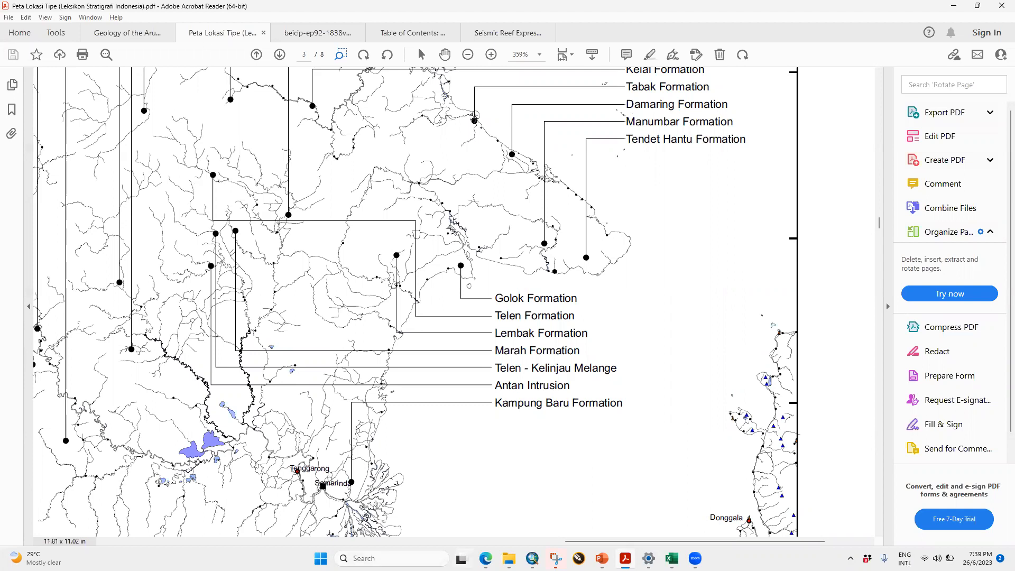
pyautogui.moveTo(485, 558)
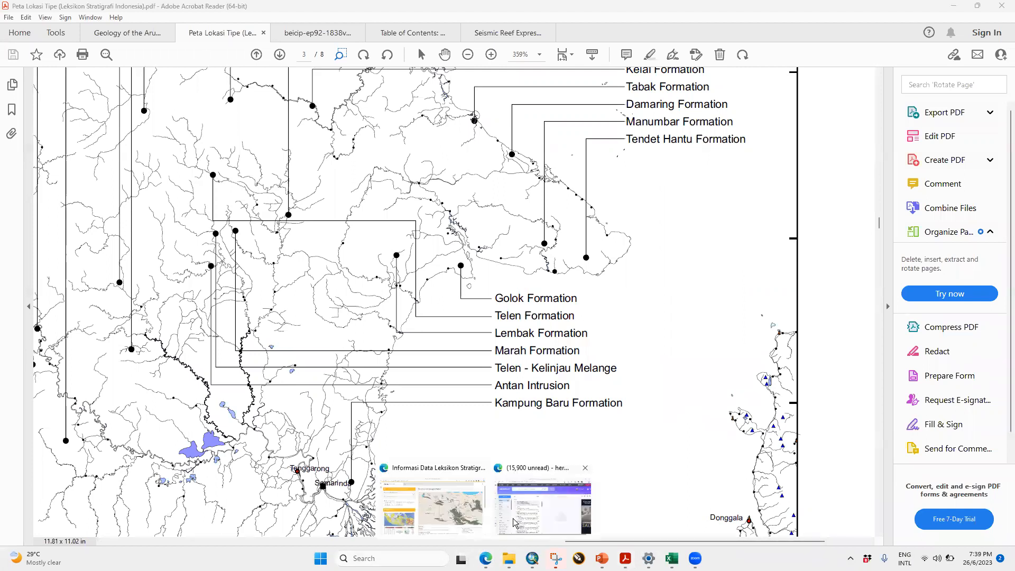
pyautogui.click(474, 521)
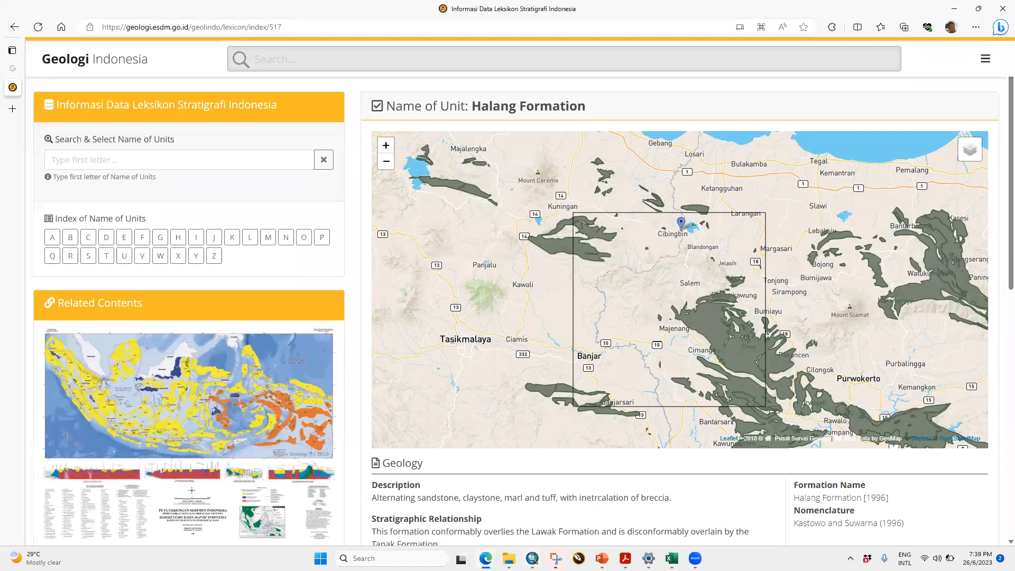
pyautogui.moveTo(532, 558)
pyautogui.click(531, 530)
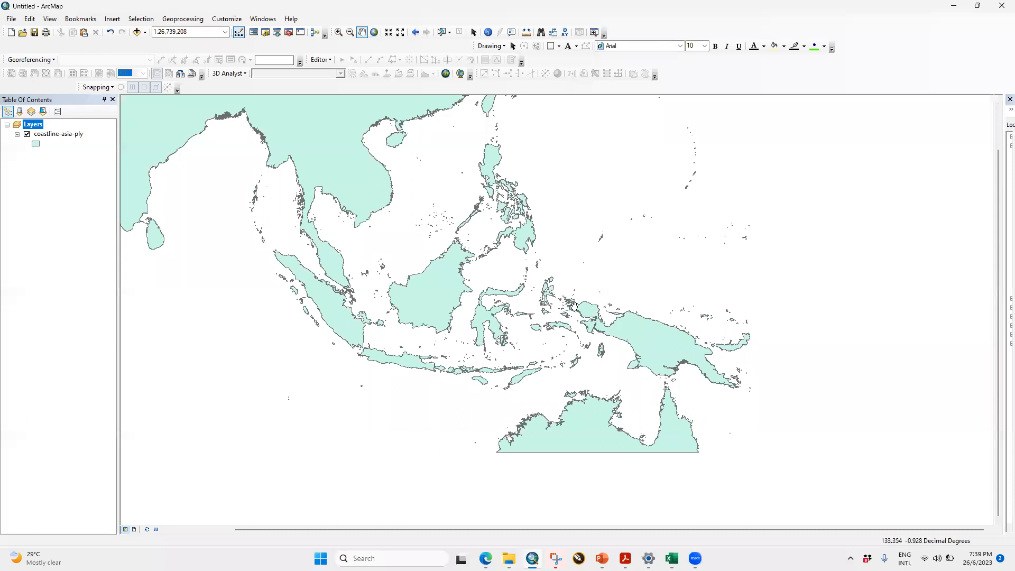
# Switch to Peta Lokasi Tipe (Leksikon Stratigrafi Indonesia).pdf and examine the Natuna islands on page 2's Sumatera type locality map.
pyautogui.click(625, 558)
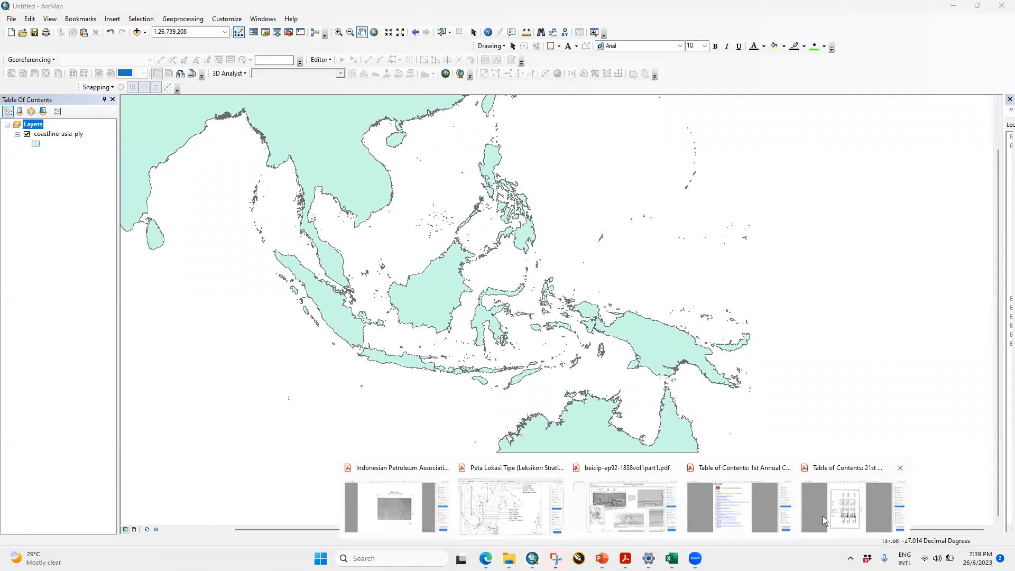
pyautogui.click(548, 512)
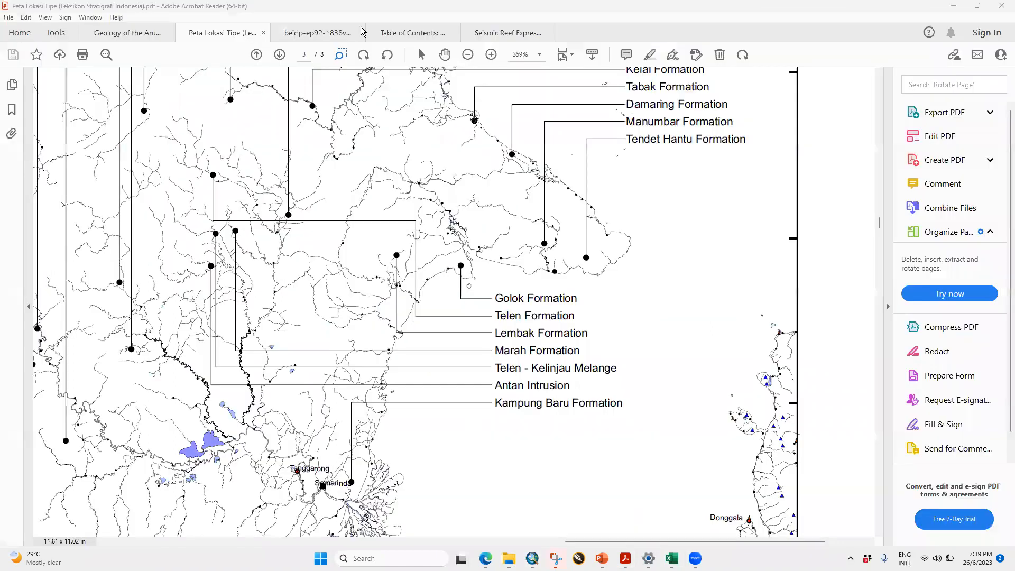
pyautogui.click(539, 55)
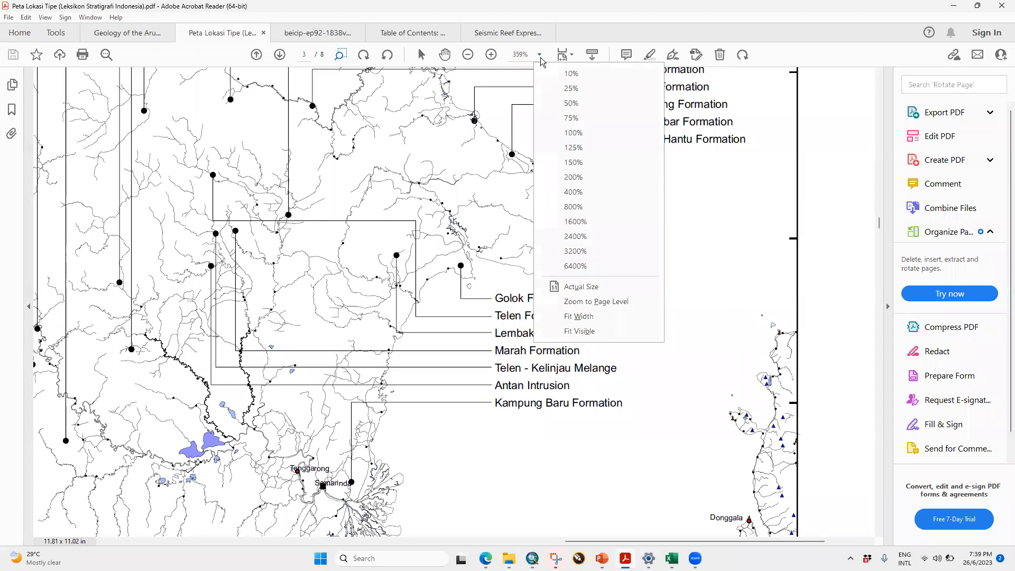
pyautogui.click(586, 319)
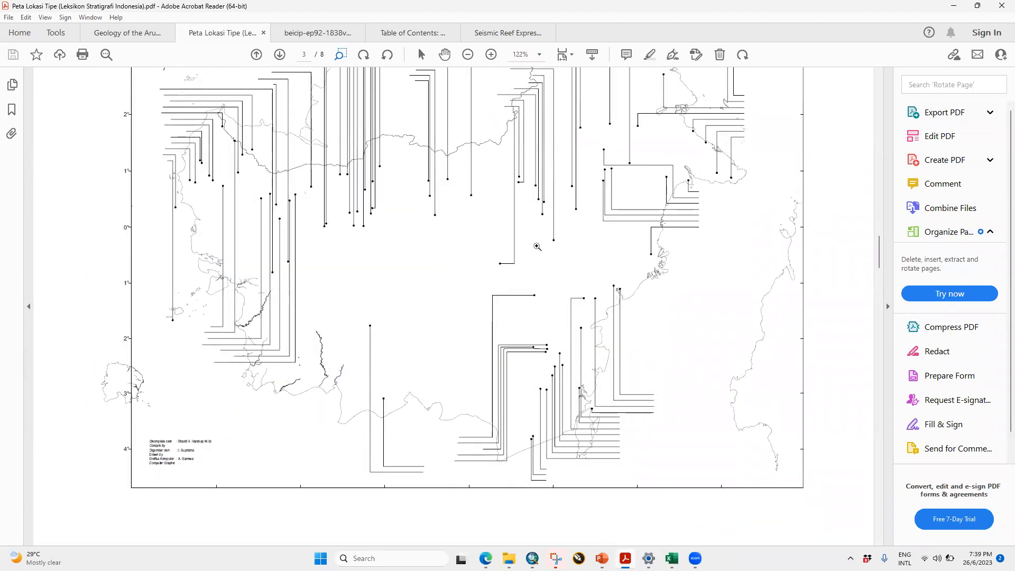
pyautogui.scroll(-2, 515, 95)
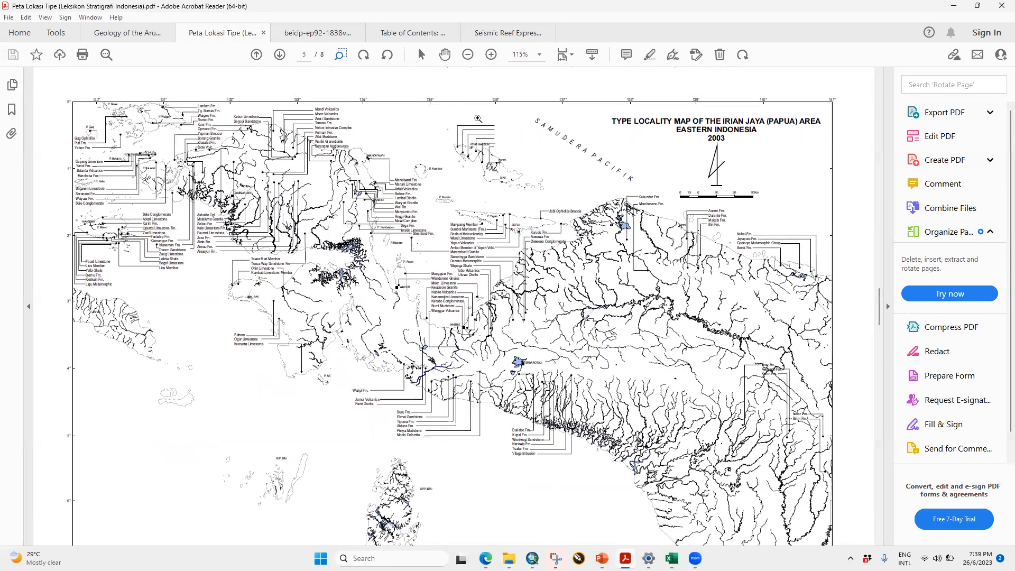
pyautogui.scroll(2, 881, 131)
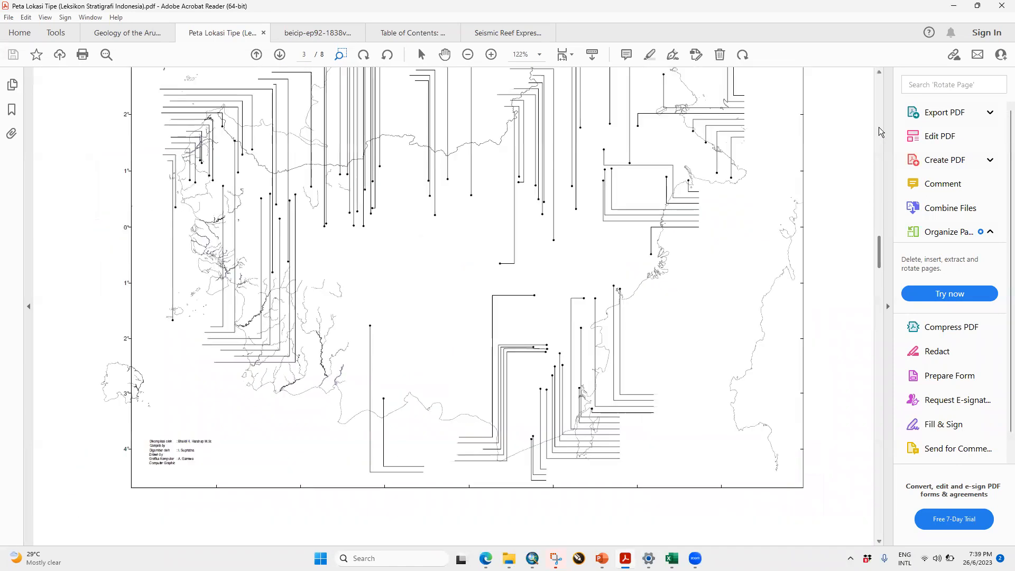
pyautogui.scroll(3, 881, 132)
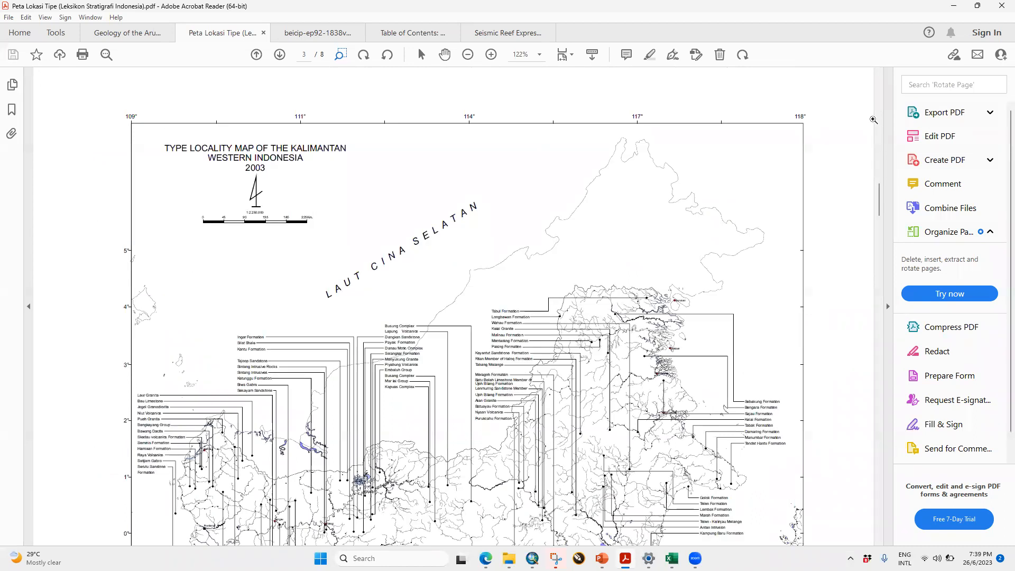
pyautogui.scroll(3, 880, 120)
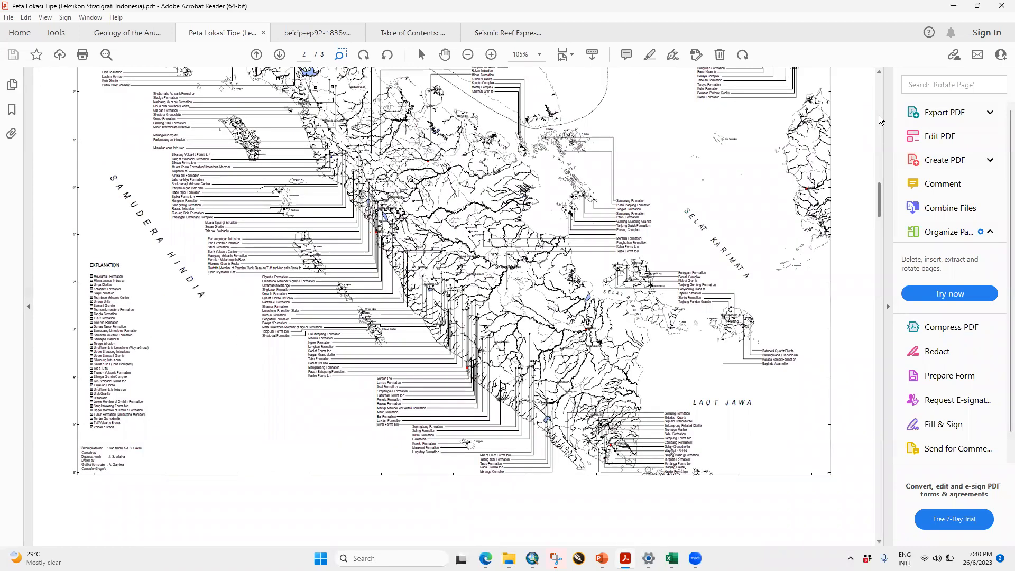
pyautogui.scroll(3, 880, 121)
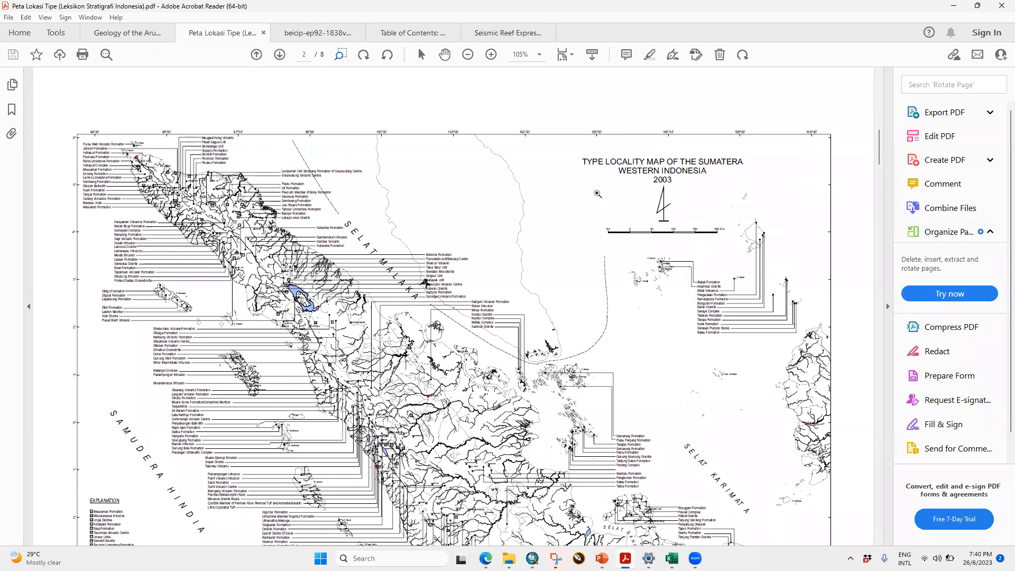
pyautogui.moveTo(683, 190); pyautogui.dragTo(830, 365)
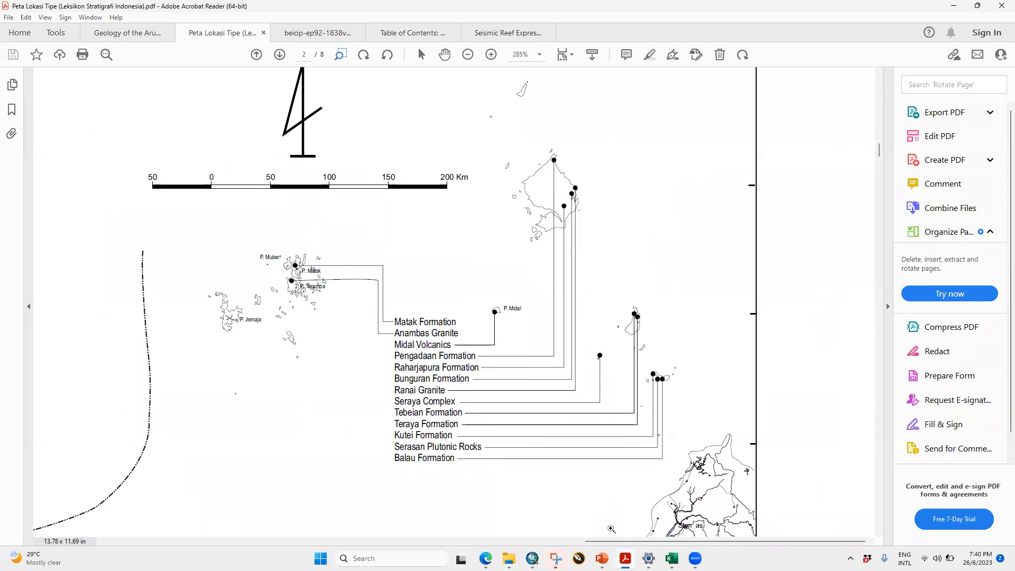
# Switch to ArcMap and, around the main Natuna island, display the coastline-asia-ply layer with no fill and an outline width of 1.
pyautogui.click(532, 558)
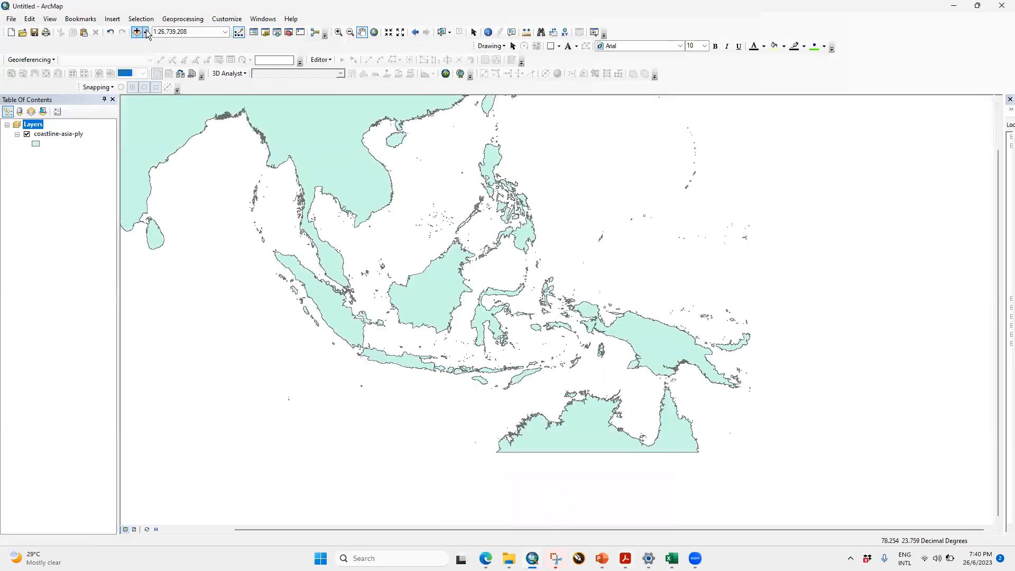
pyautogui.click(339, 32)
pyautogui.moveTo(365, 256); pyautogui.dragTo(397, 284)
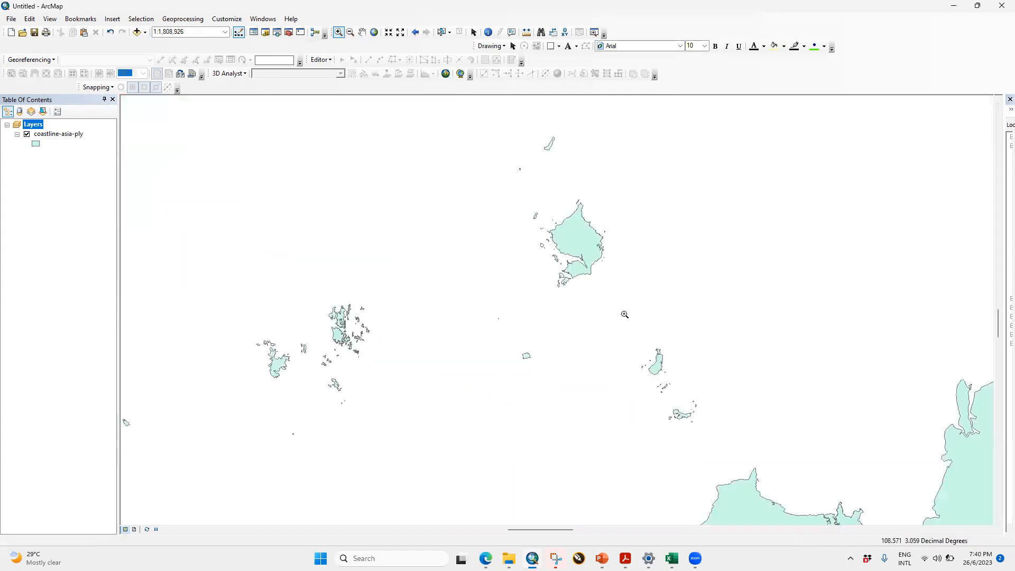
pyautogui.moveTo(508, 186); pyautogui.dragTo(645, 320)
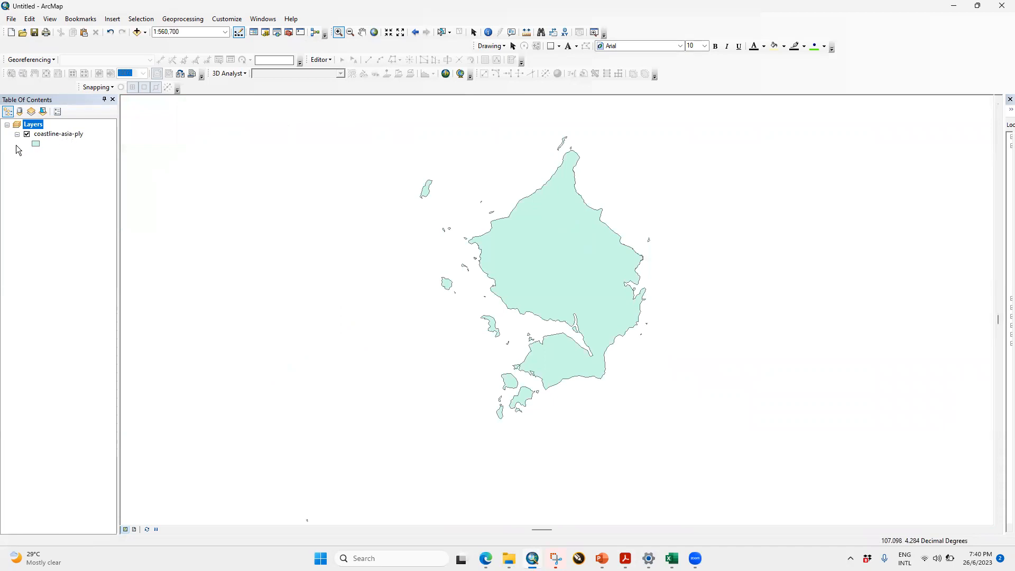
pyautogui.click(36, 144)
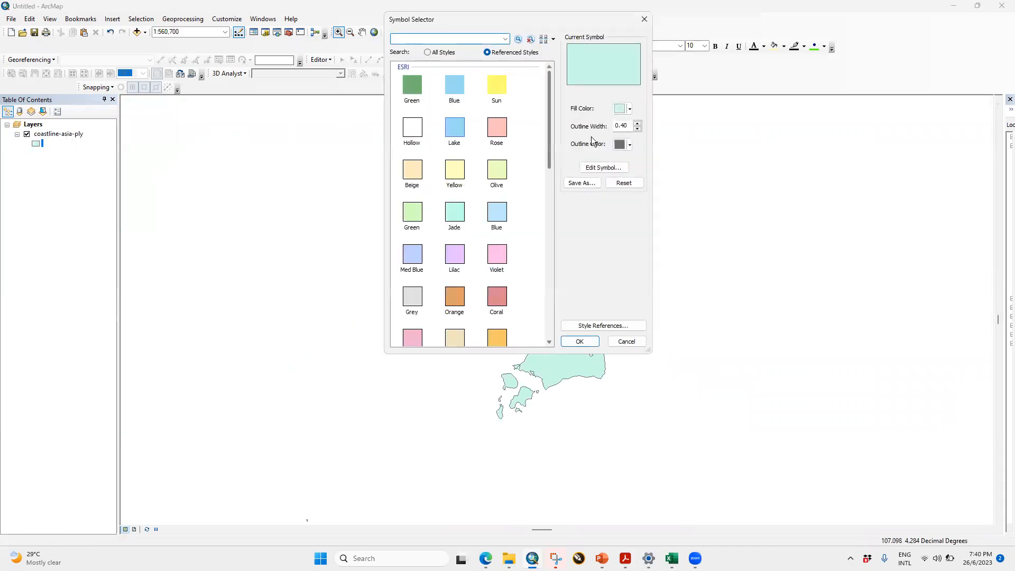
pyautogui.click(622, 109)
pyautogui.click(657, 124)
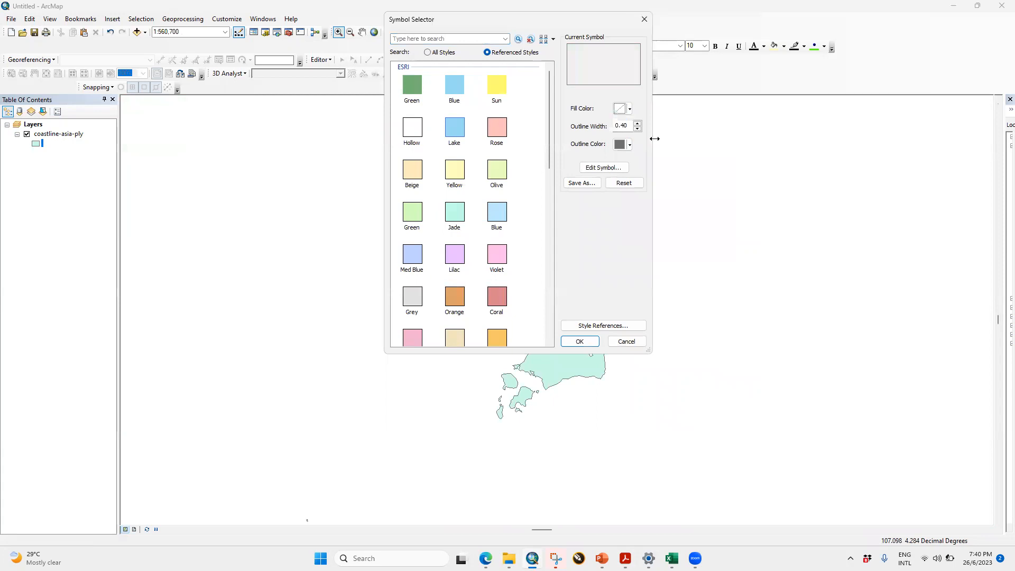
pyautogui.click(630, 148)
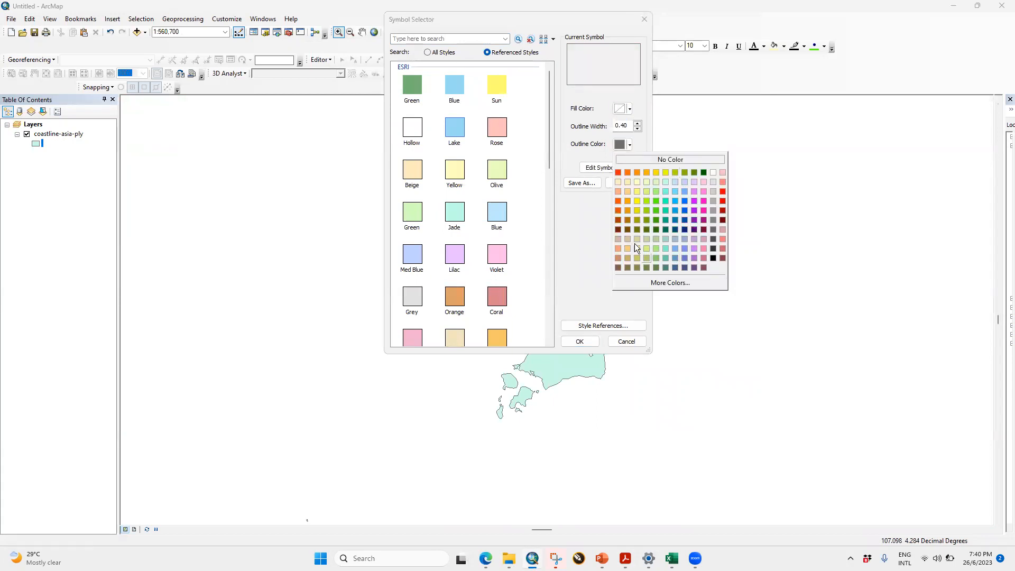
pyautogui.click(637, 125)
pyautogui.click(637, 124)
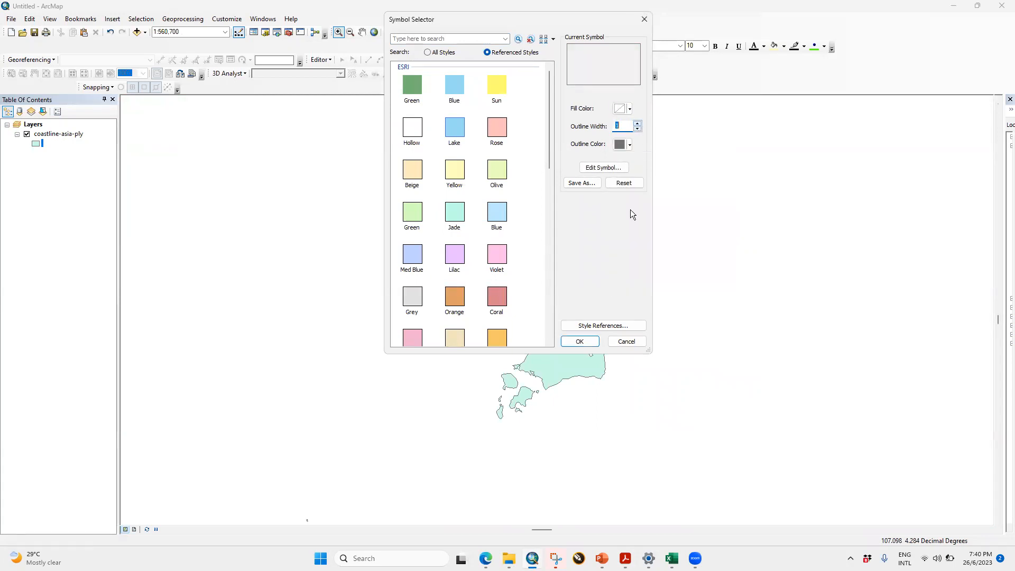
pyautogui.click(582, 341)
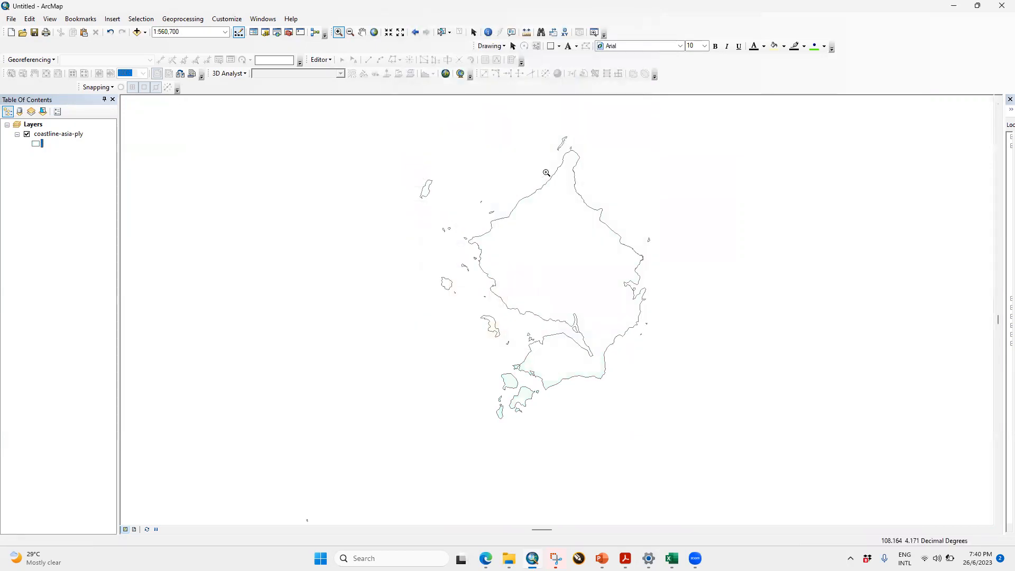
# Add natuna.jpg from the 4_image folder to the map and fit it to the current display for georeferencing.
pyautogui.click(135, 33)
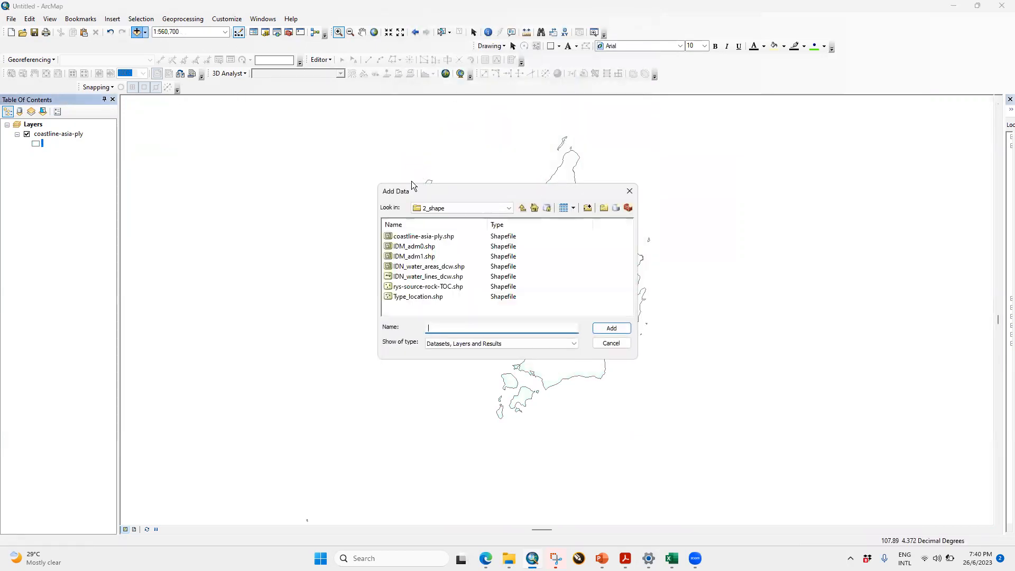
pyautogui.click(522, 210)
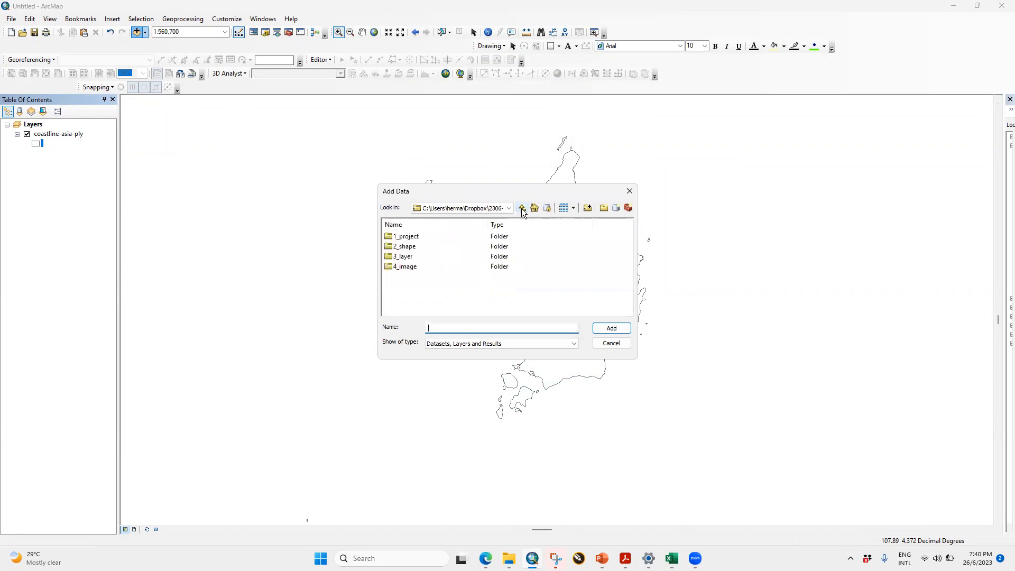
pyautogui.doubleClick(409, 266)
pyautogui.click(408, 236)
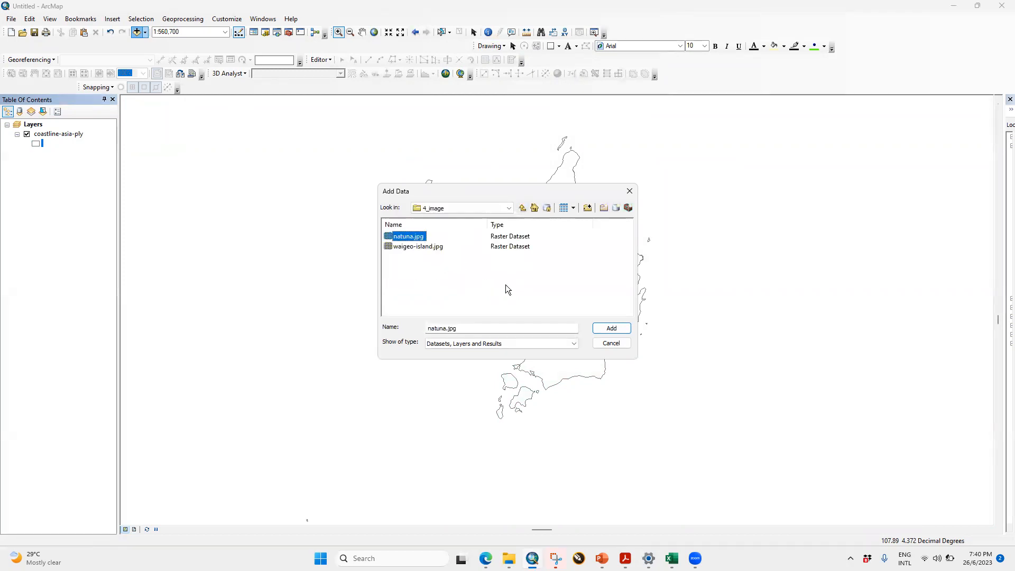
pyautogui.click(611, 329)
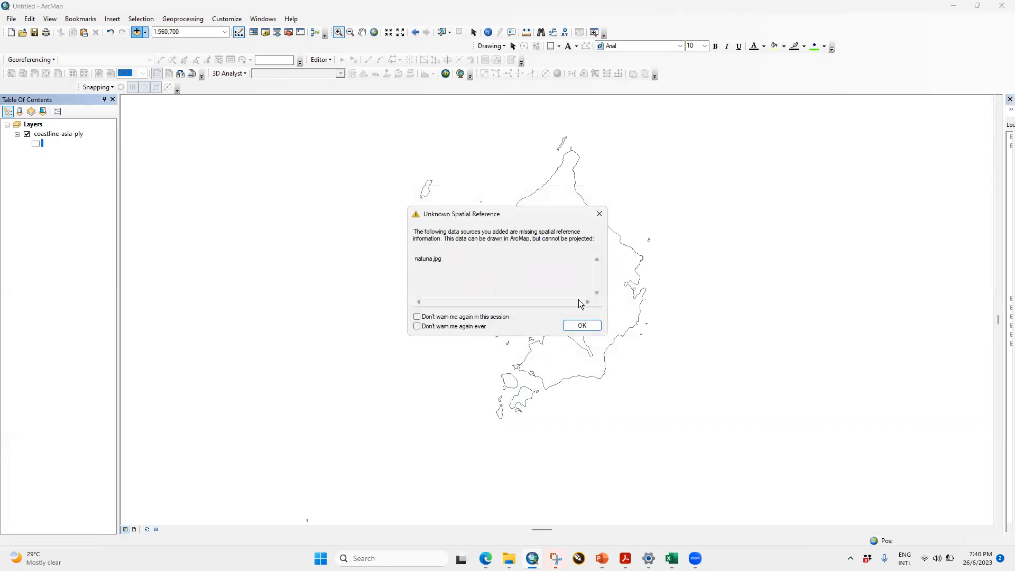
pyautogui.click(582, 325)
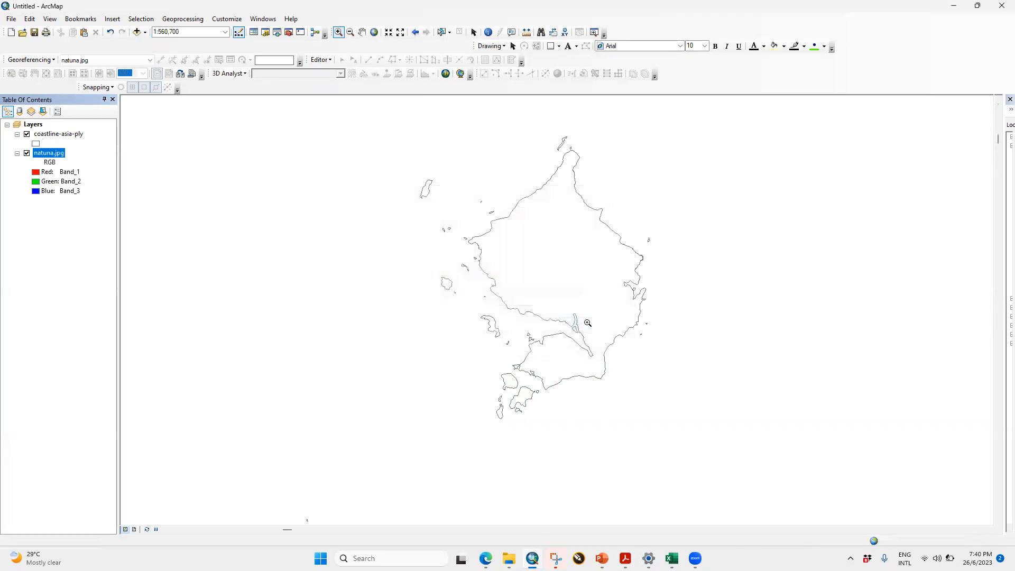
pyautogui.click(46, 62)
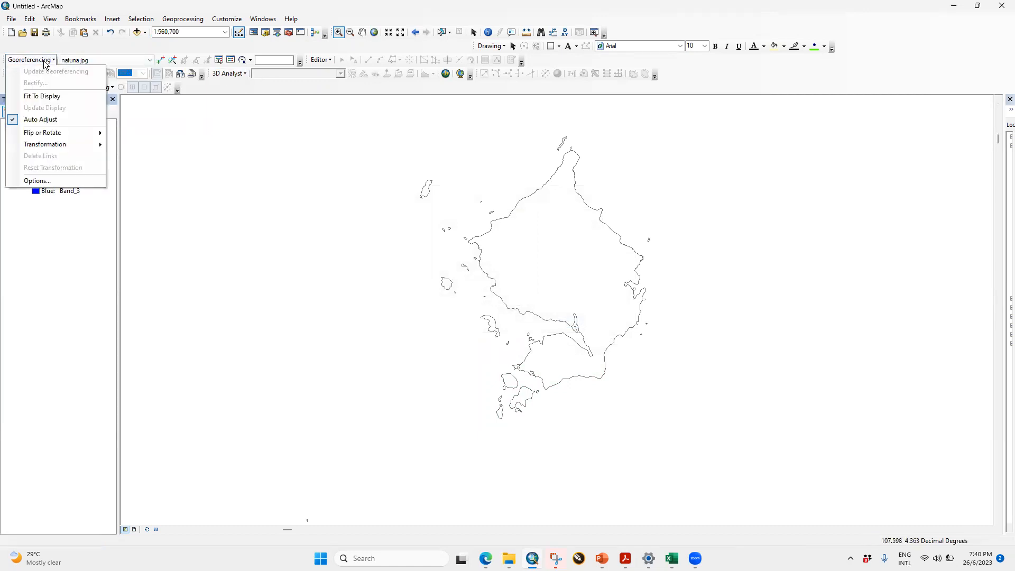
pyautogui.click(46, 96)
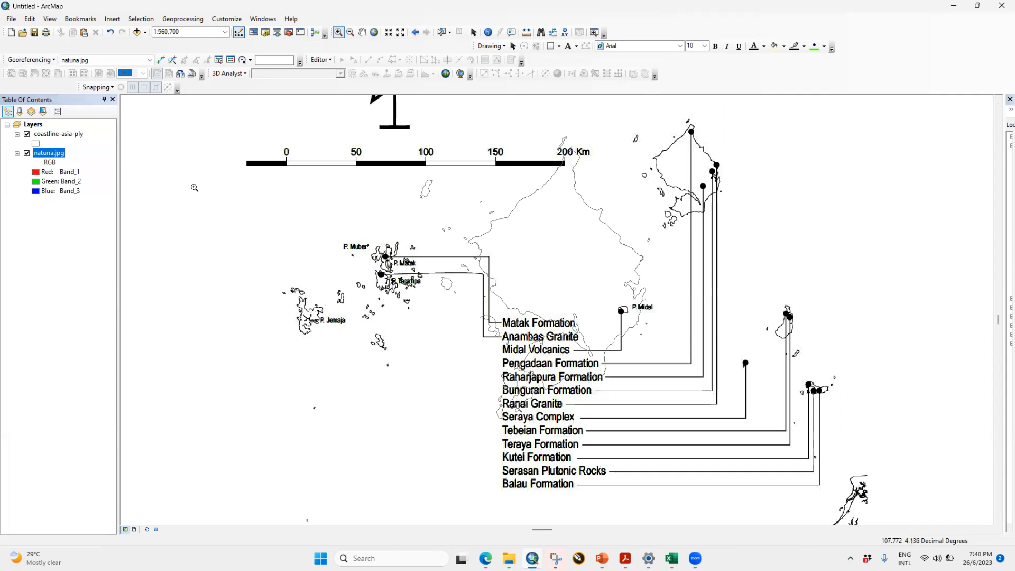
# Set the coastline-asia-ply layer's outline color to red.
pyautogui.click(35, 143)
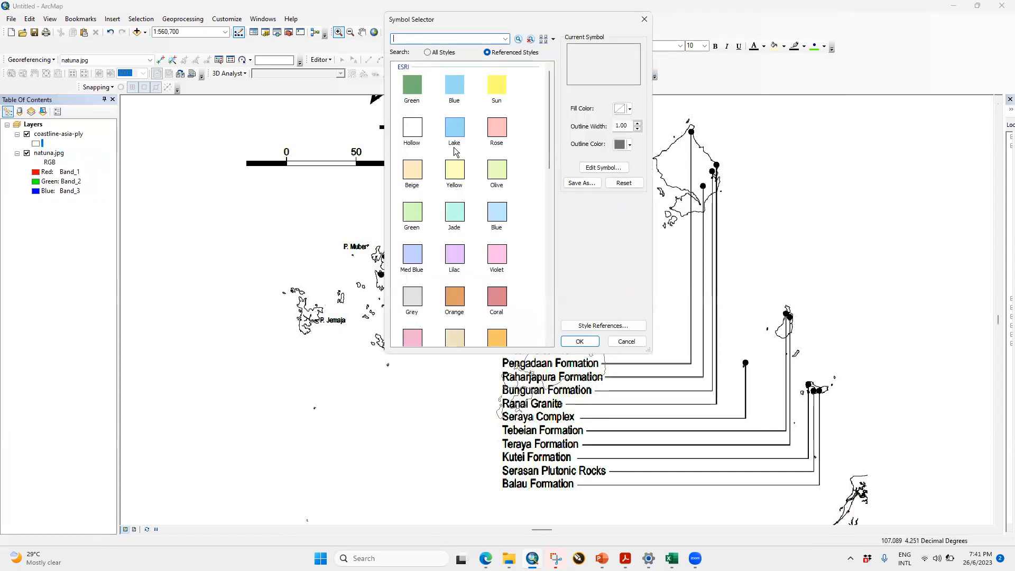
pyautogui.click(629, 144)
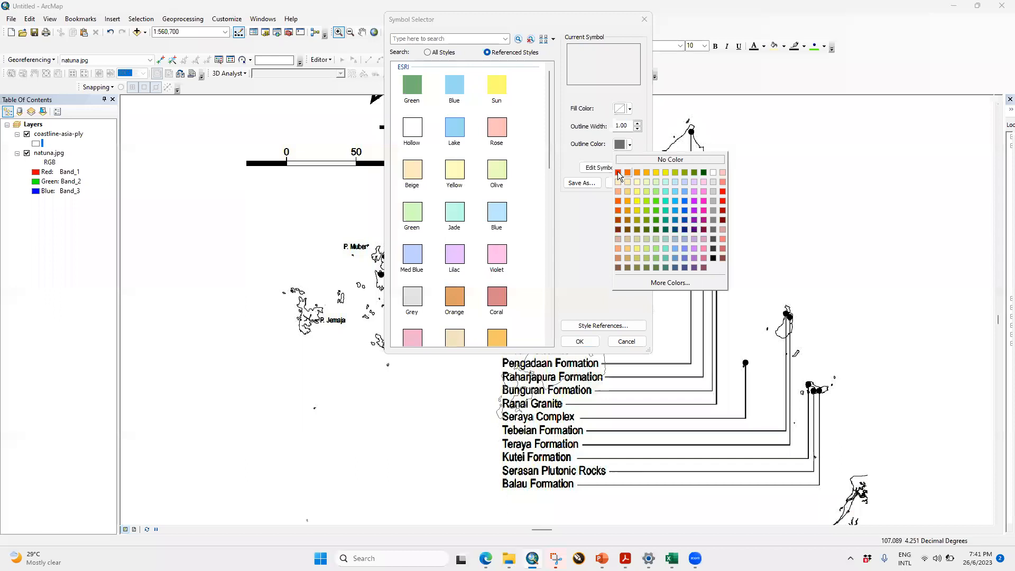
pyautogui.click(618, 173)
pyautogui.click(579, 341)
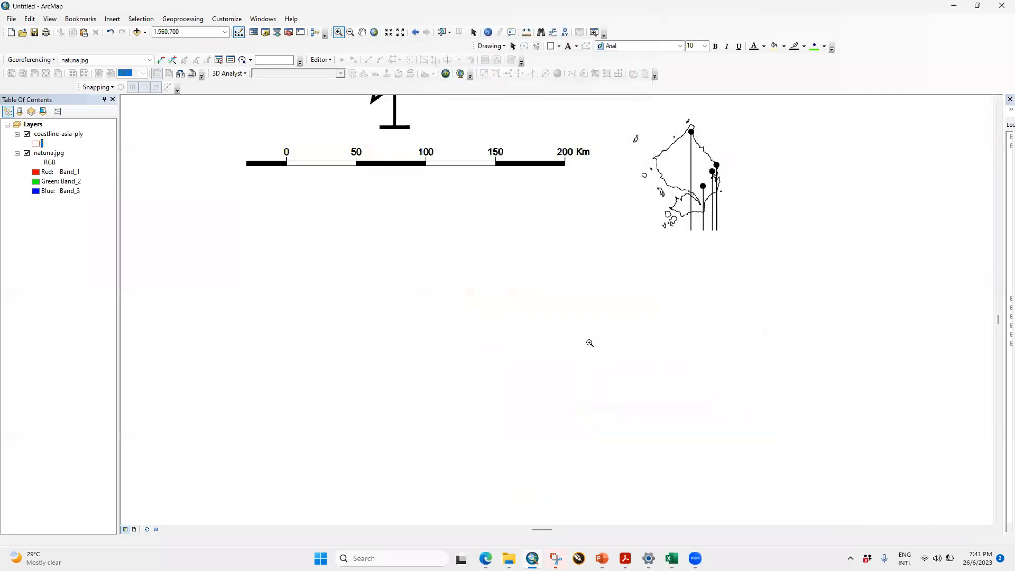
# Try to tie natuna.jpg to the coastline with two control points, at the main island's northern tip and its southern coast.
pyautogui.scroll(2, 639, 253)
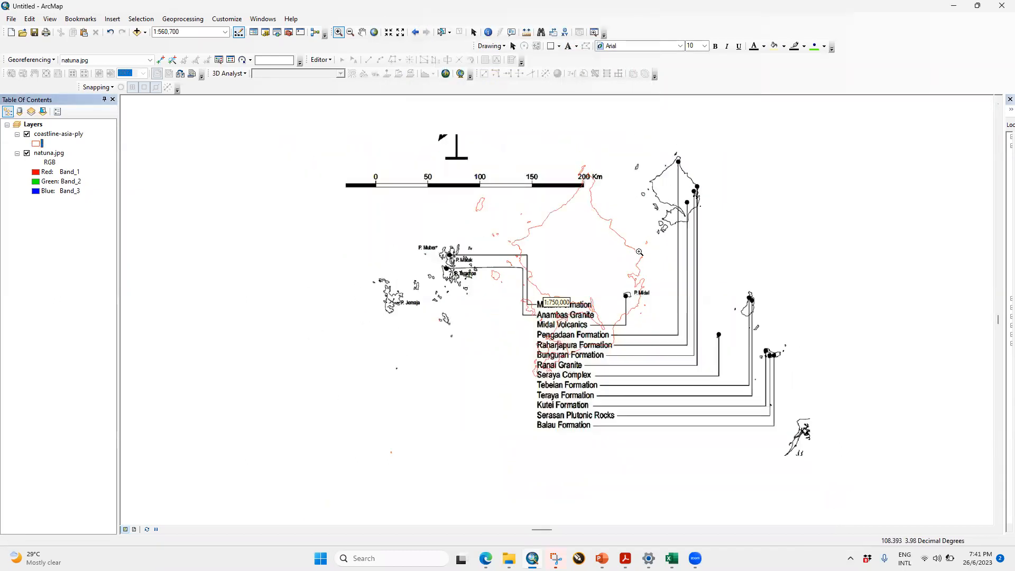
pyautogui.scroll(1, 639, 252)
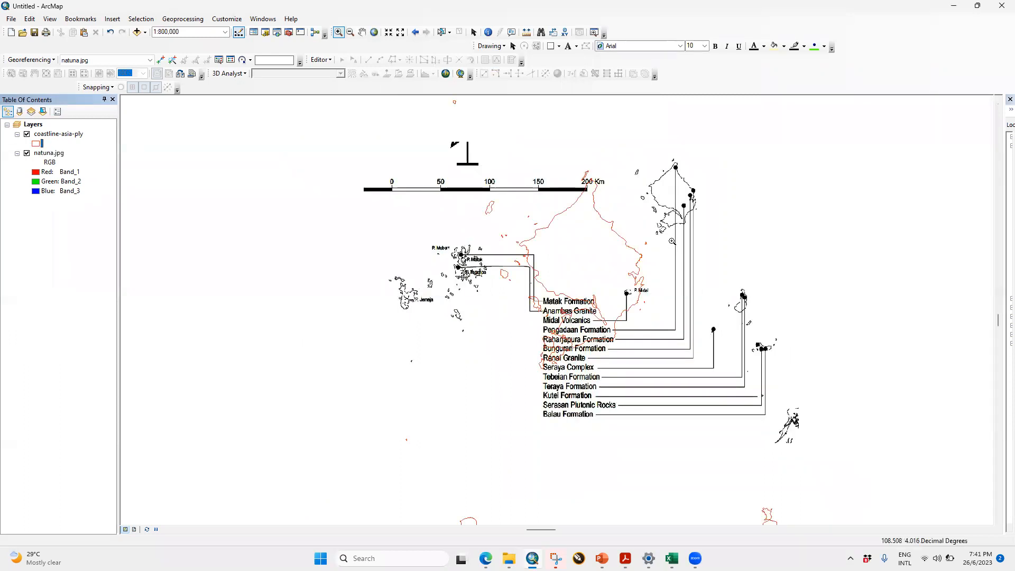
pyautogui.click(161, 61)
pyautogui.click(675, 163)
pyautogui.click(590, 179)
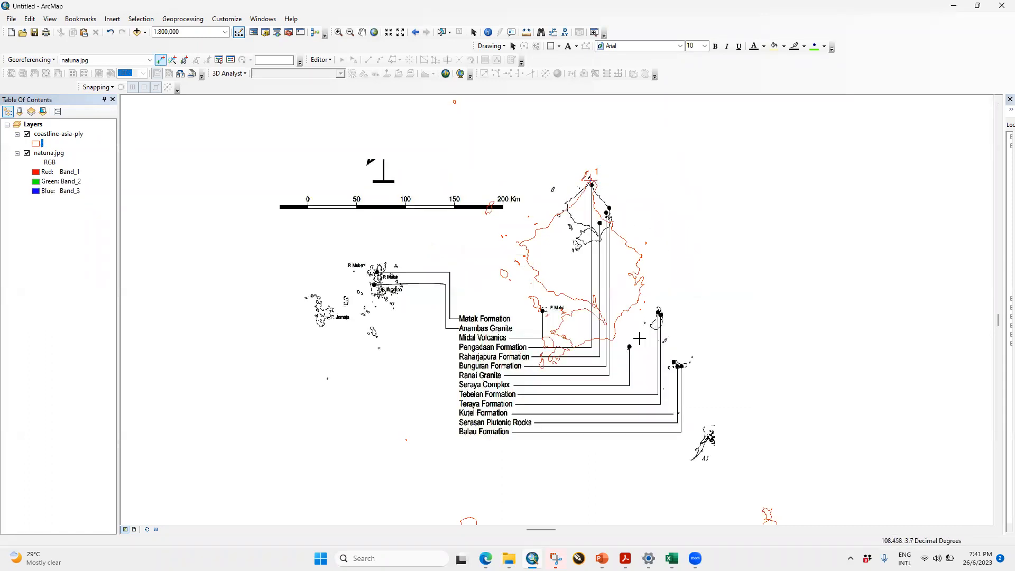
pyautogui.click(612, 341)
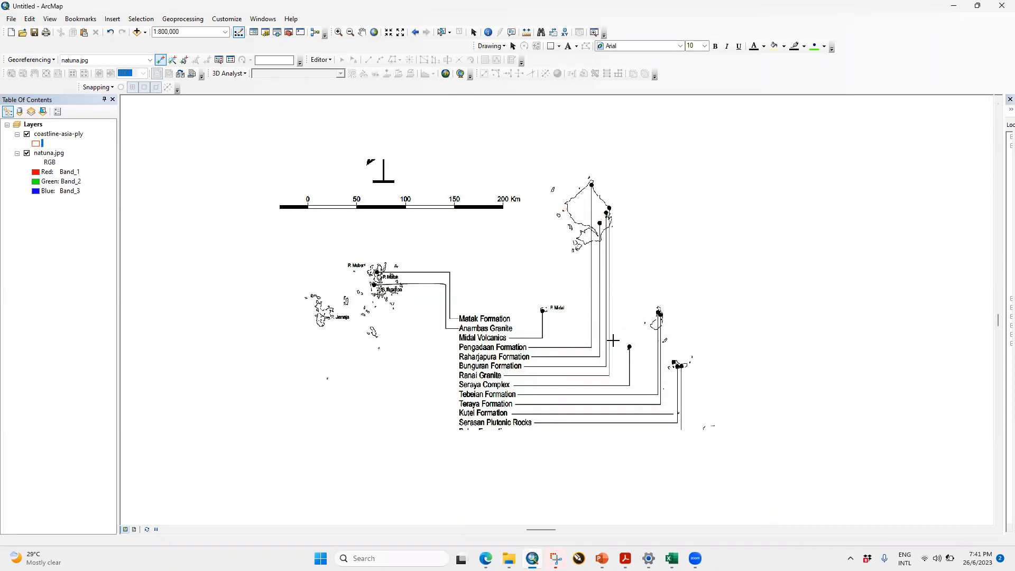
pyautogui.click(601, 240)
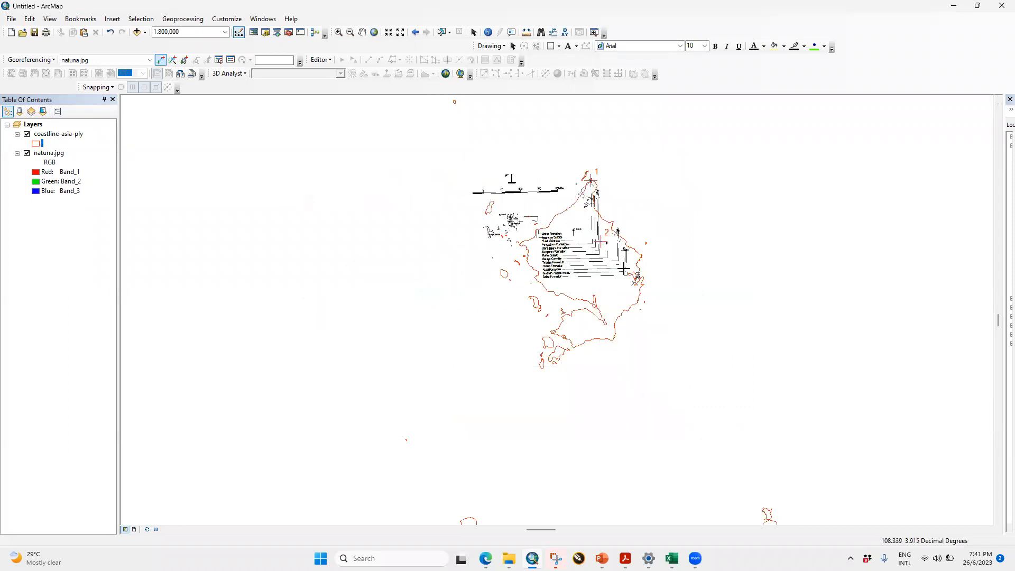
pyautogui.scroll(2, 654, 278)
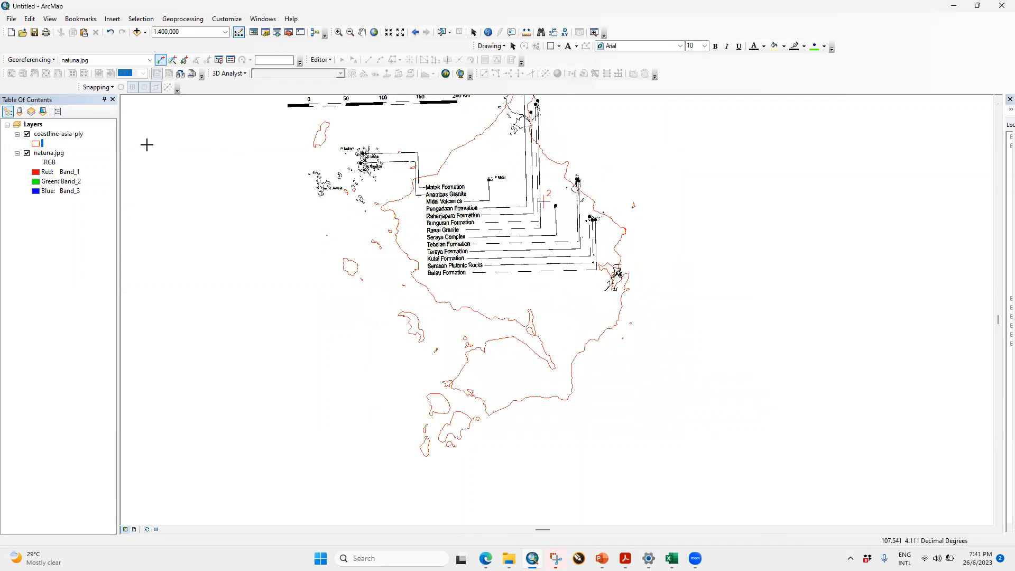
# Open the link table and delete both of natuna.jpg's control points.
pyautogui.click(231, 60)
pyautogui.click(83, 150)
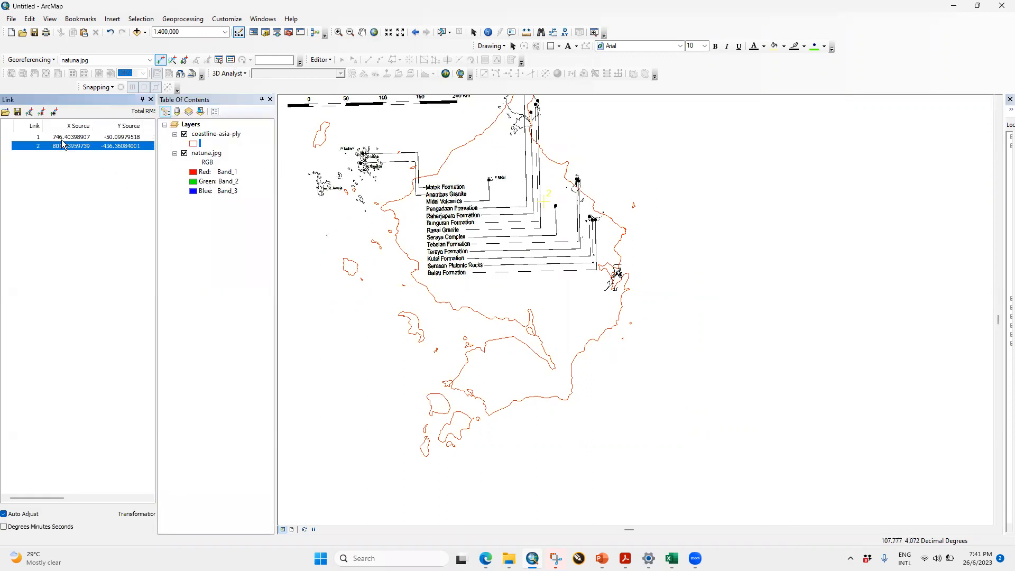
pyautogui.click(41, 112)
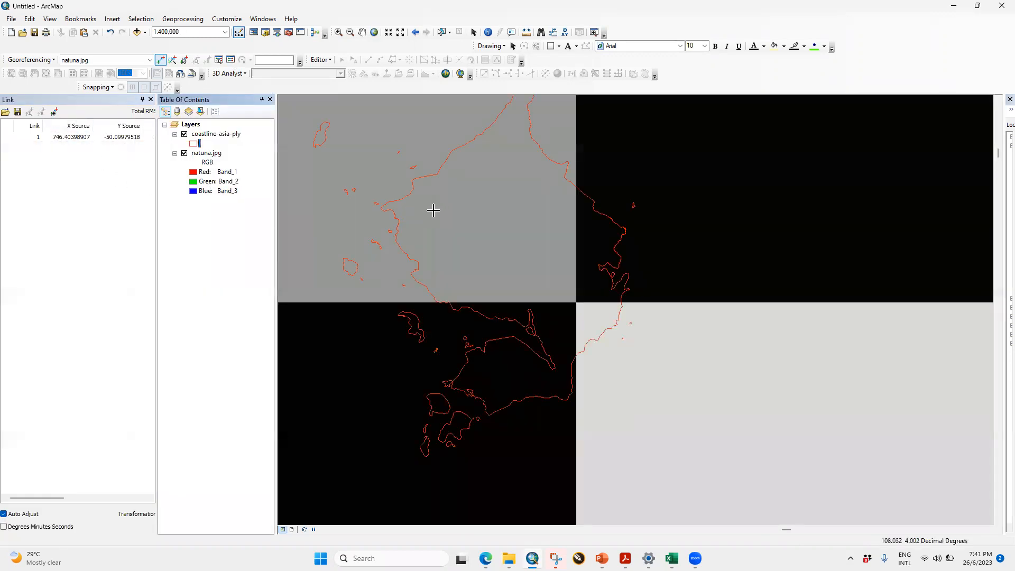
pyautogui.click(79, 139)
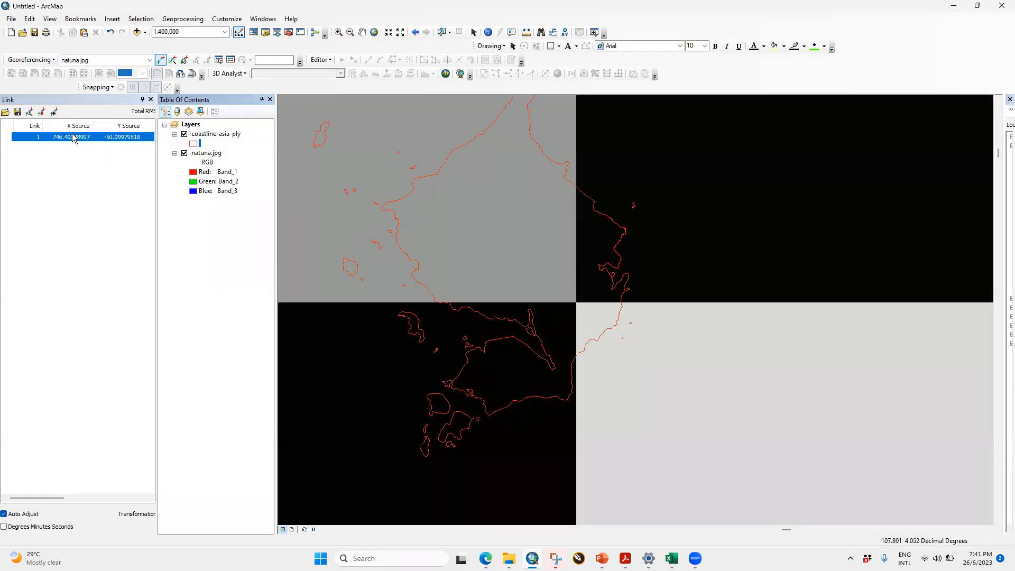
pyautogui.click(41, 112)
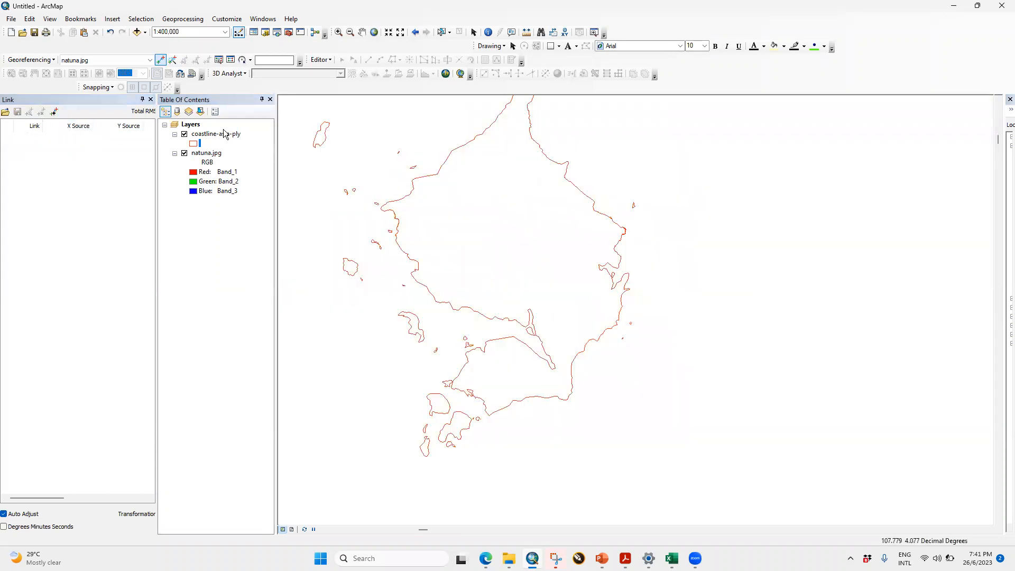
# Fit natuna.jpg to the current display again and view it together with the surrounding island coastlines.
pyautogui.click(45, 65)
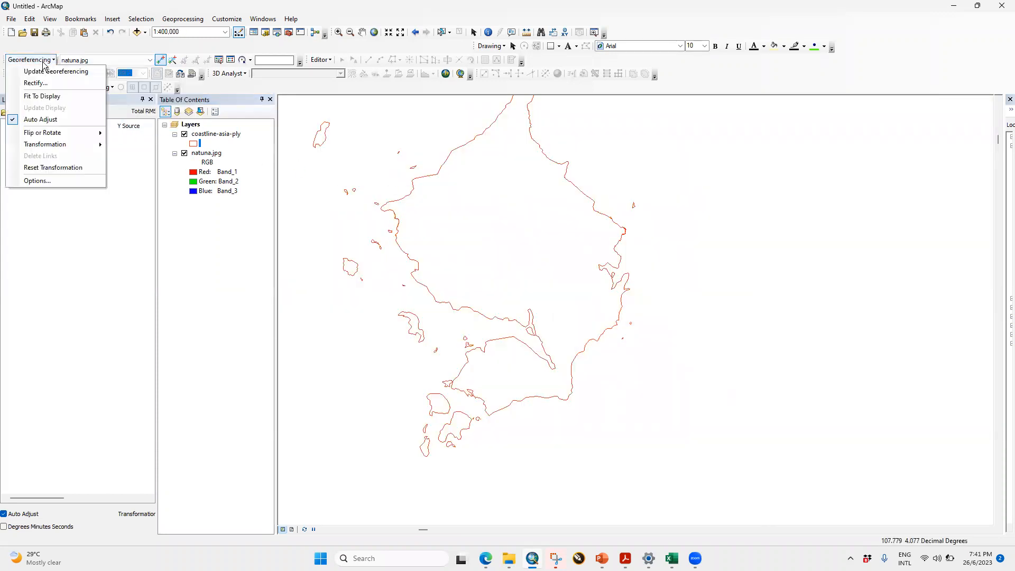
pyautogui.click(59, 104)
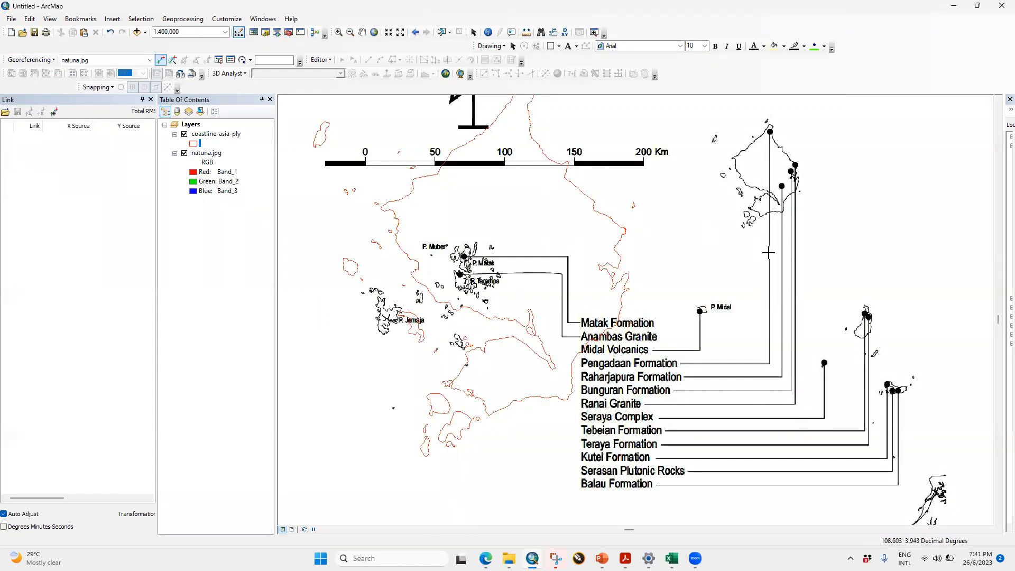
pyautogui.scroll(2, 634, 241)
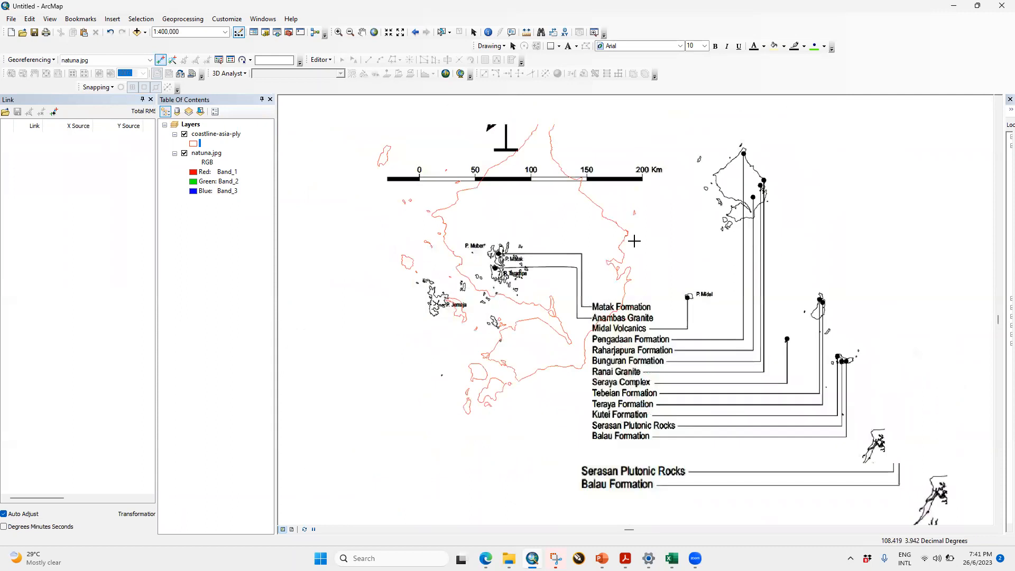
pyautogui.scroll(2, 634, 241)
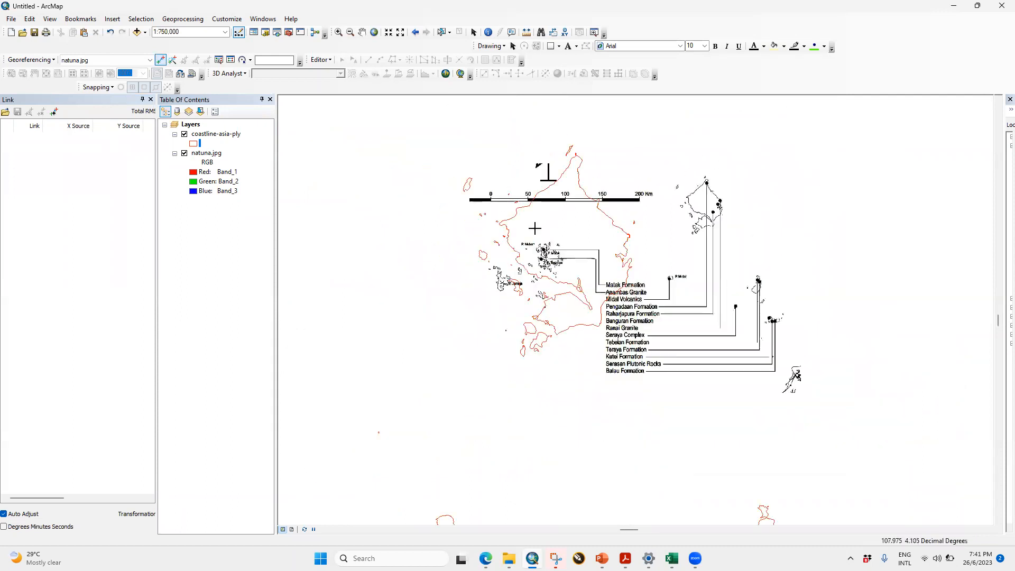
pyautogui.scroll(1, 706, 230)
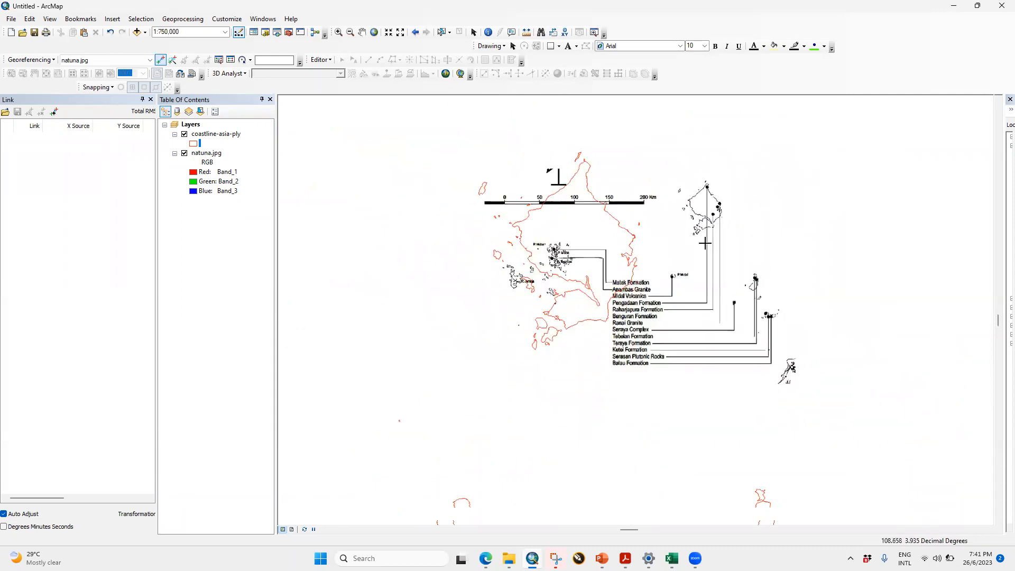
pyautogui.scroll(1, 706, 238)
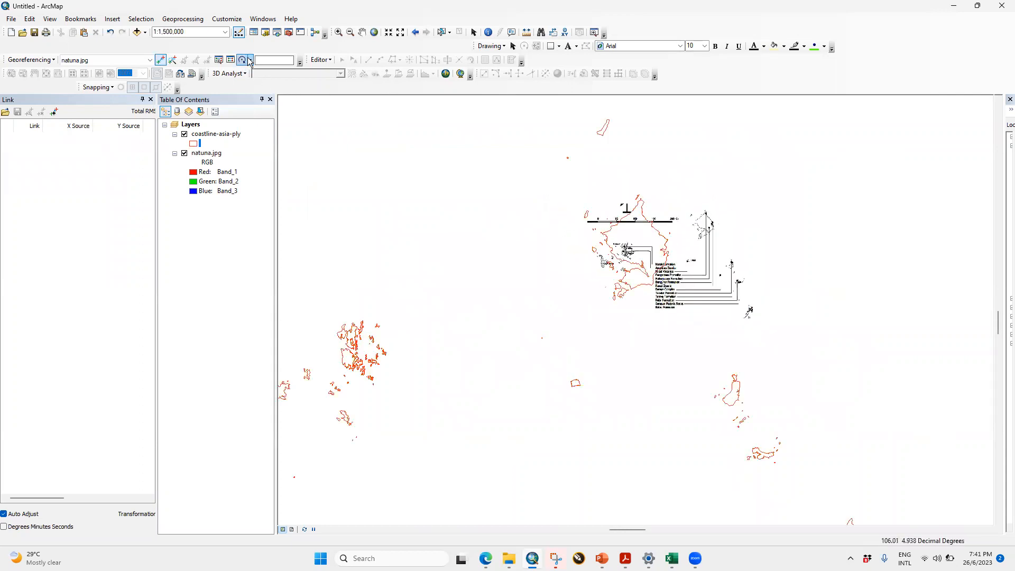
# Enlarge natuna.jpg with the Scale tool and shift its main Natuna island onto the matching coastline.
pyautogui.click(250, 61)
pyautogui.click(245, 93)
pyautogui.moveTo(687, 236); pyautogui.dragTo(671, 219)
pyautogui.moveTo(693, 276); pyautogui.dragTo(770, 367)
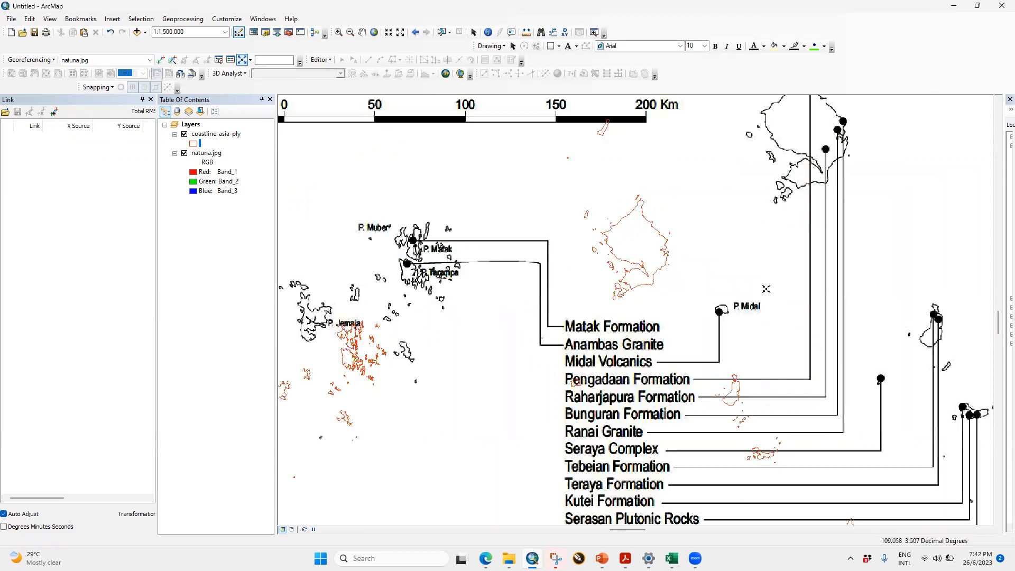
pyautogui.click(250, 60)
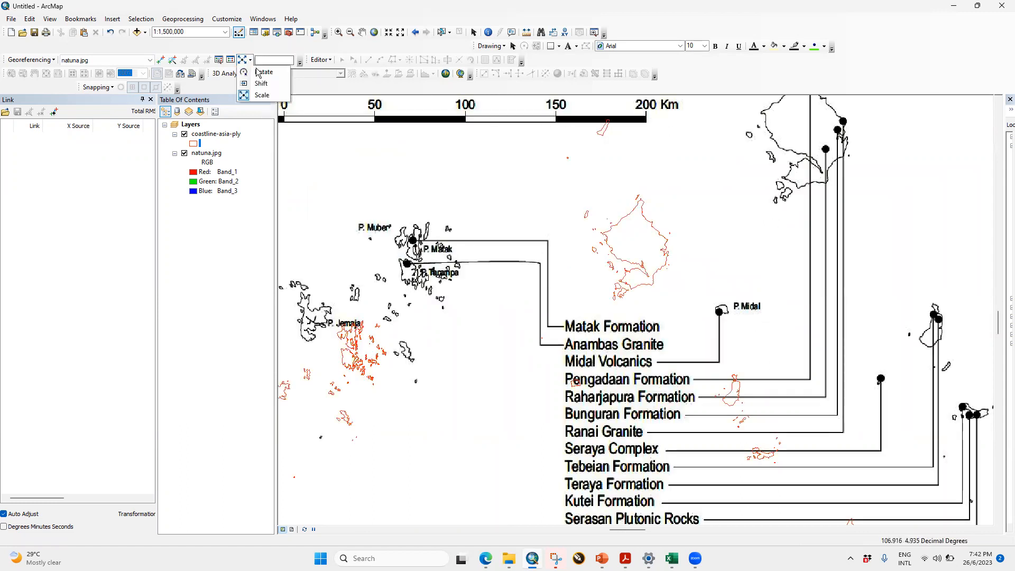
pyautogui.click(275, 86)
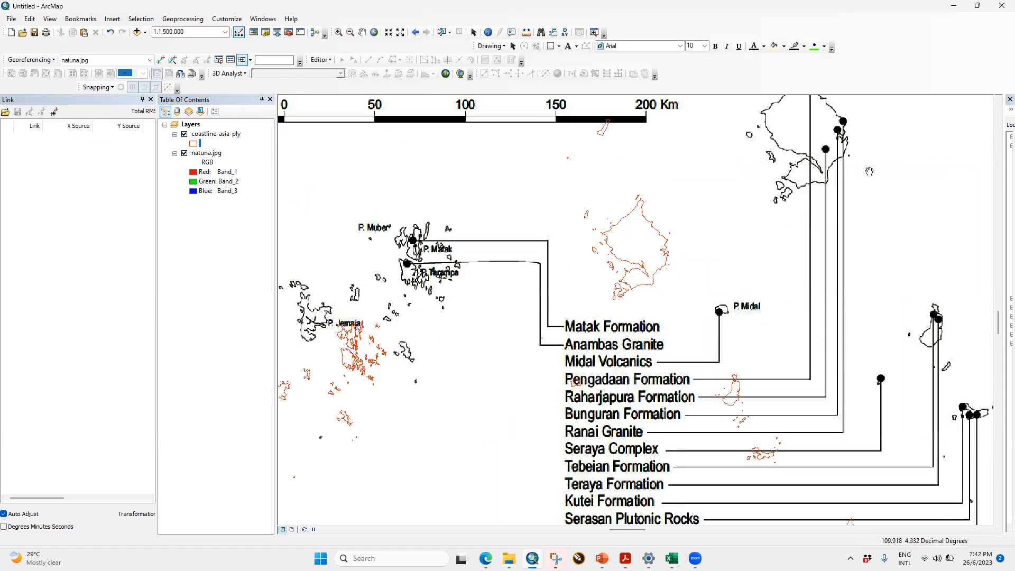
pyautogui.moveTo(824, 174); pyautogui.dragTo(672, 280)
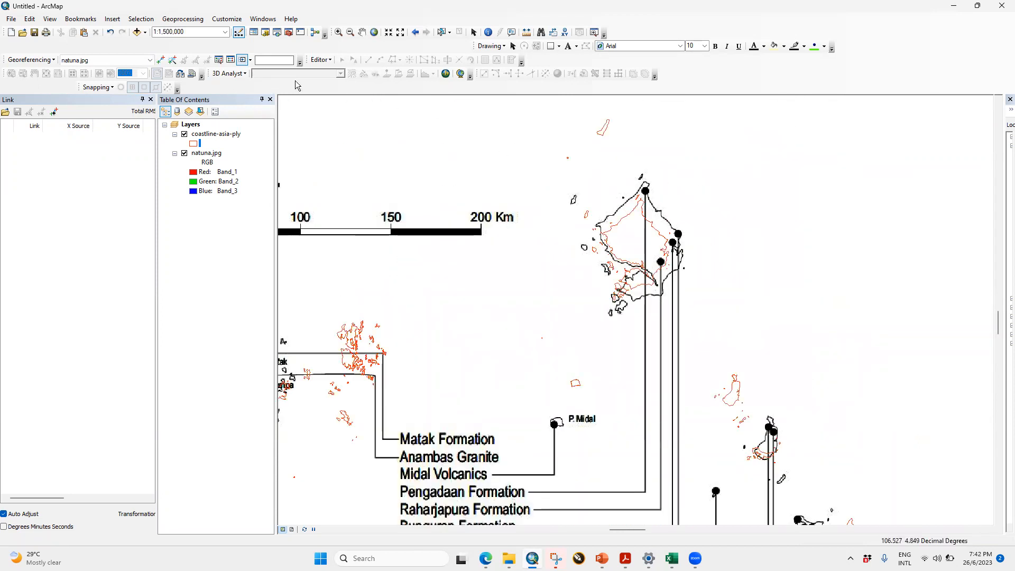
# Scale natuna.jpg down slightly and shift its main island back over the Natuna coastline.
pyautogui.click(250, 59)
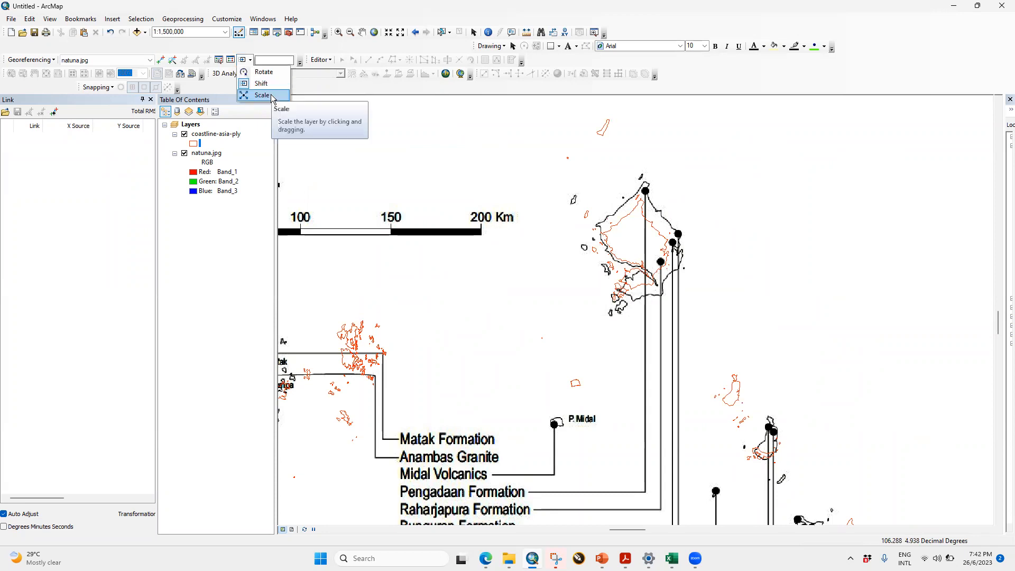
pyautogui.click(263, 95)
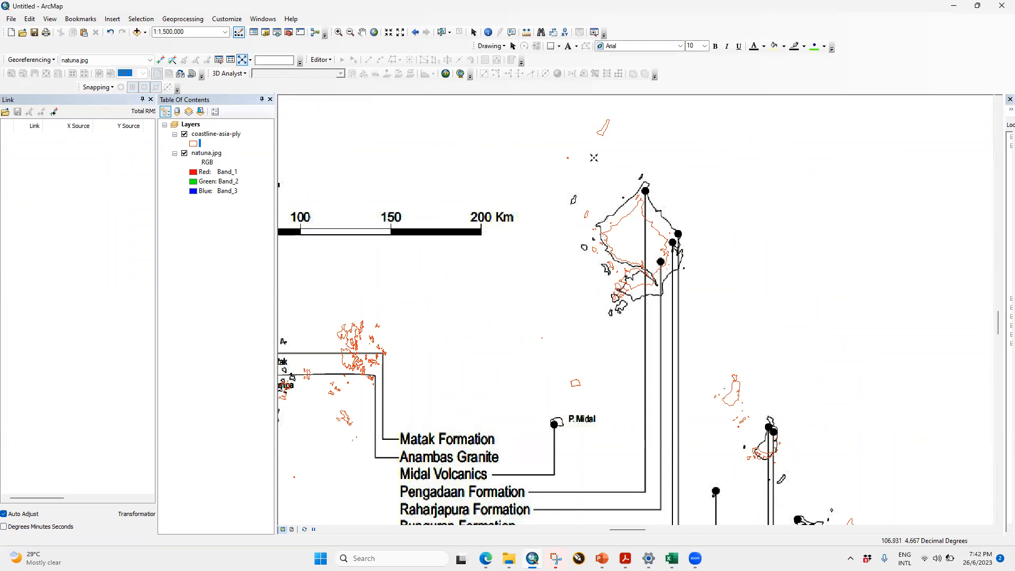
pyautogui.click(697, 200)
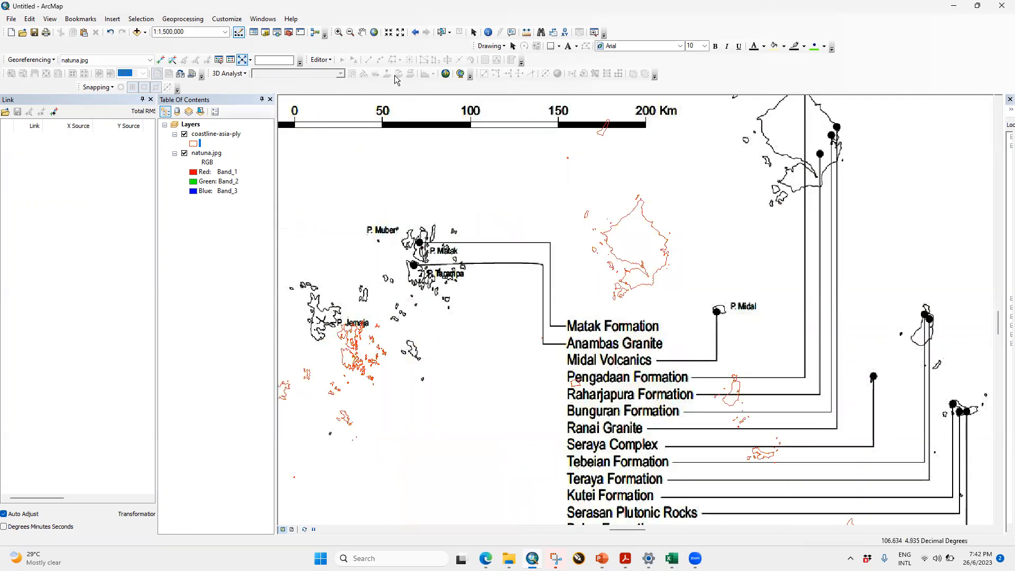
pyautogui.click(250, 60)
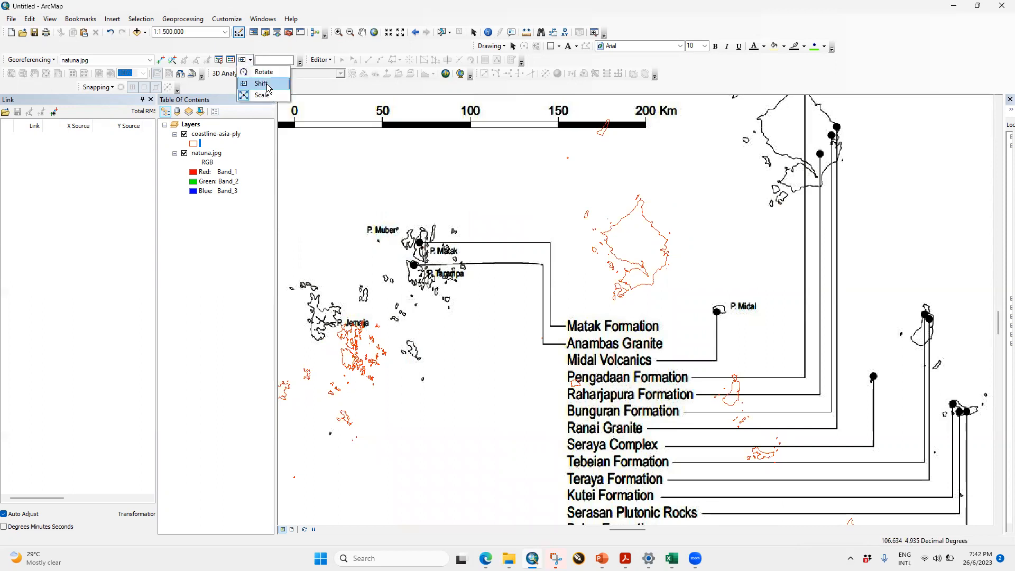
pyautogui.click(261, 84)
pyautogui.moveTo(764, 183); pyautogui.dragTo(658, 213)
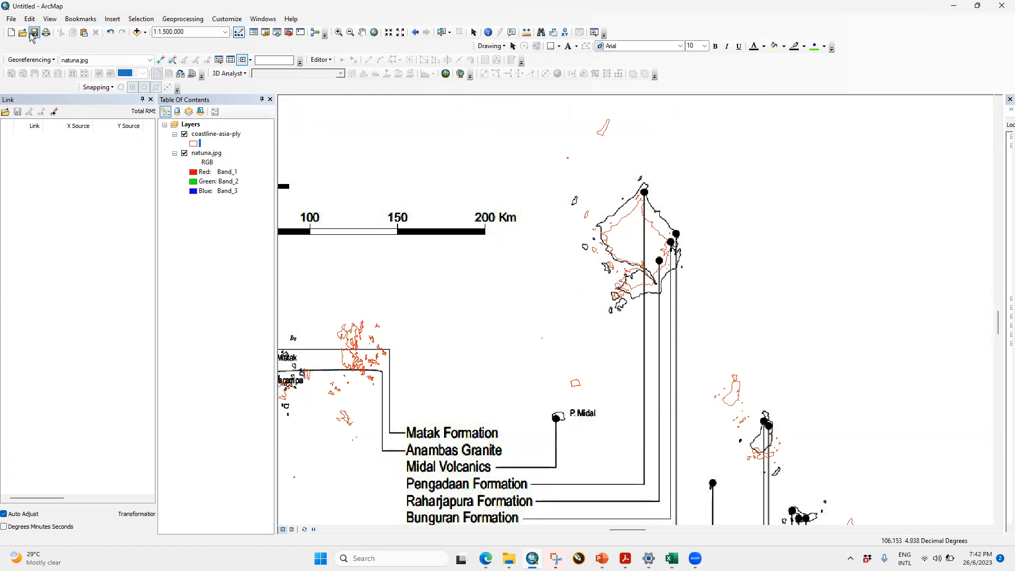
# Add three control points tying natuna.jpg's main island to the coastline at its northeastern coast, western tip and southwestern islets.
pyautogui.click(160, 60)
pyautogui.scroll(2, 667, 218)
pyautogui.scroll(-4, 667, 218)
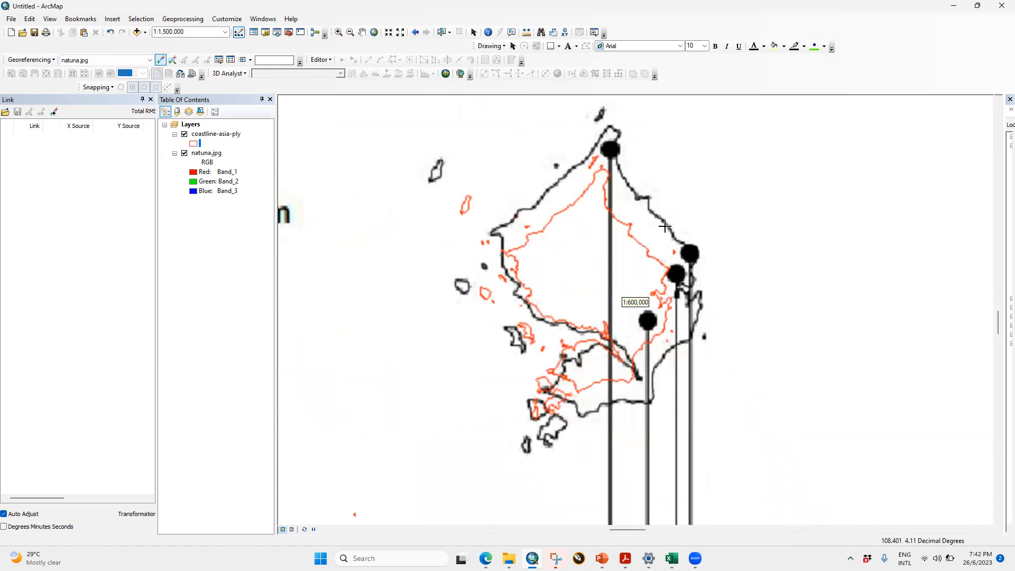
pyautogui.click(649, 196)
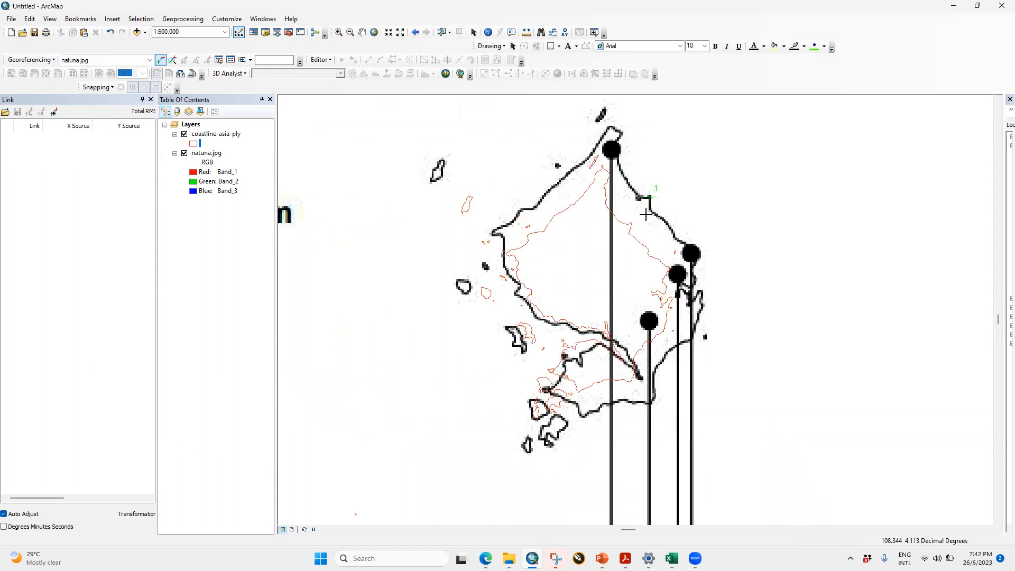
pyautogui.click(630, 222)
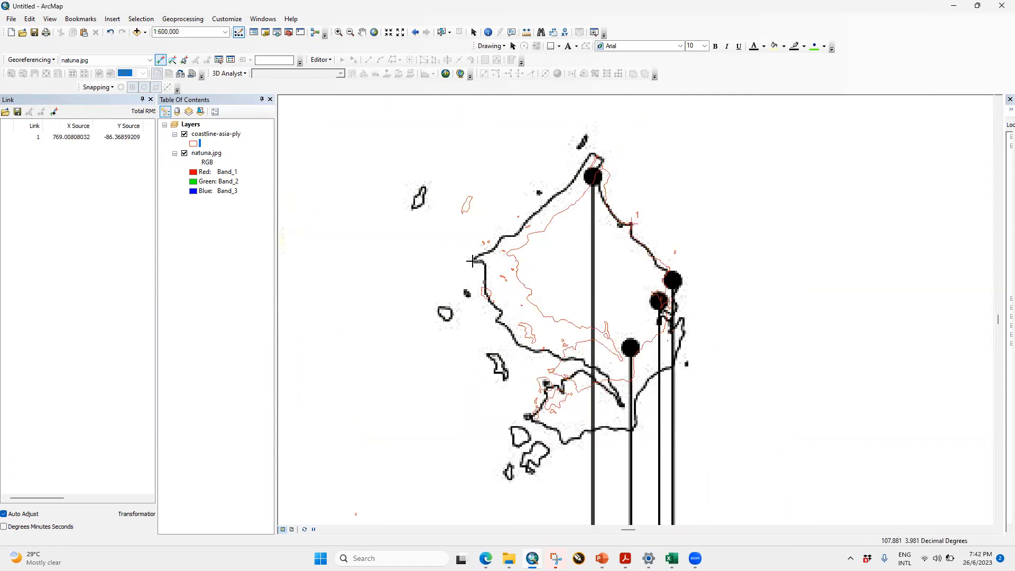
pyautogui.click(473, 260)
pyautogui.click(505, 253)
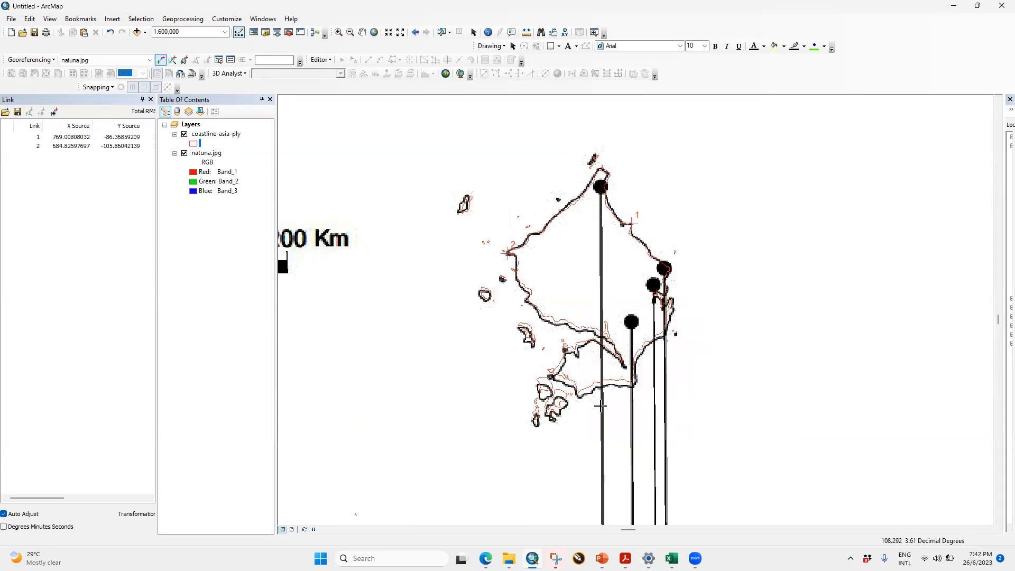
pyautogui.click(559, 405)
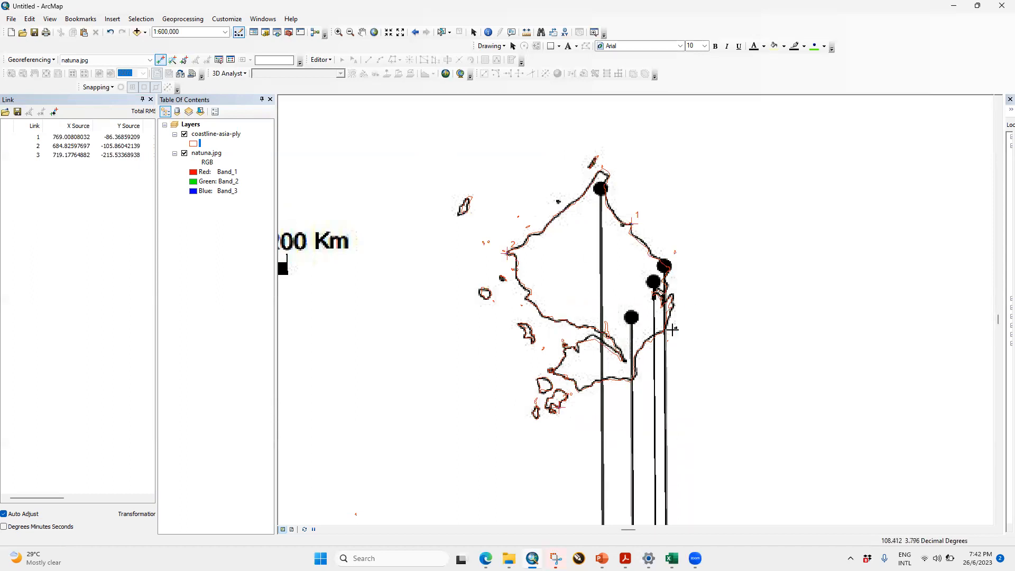
# Add a fourth control point tying the northern end of the small island southeast of the main island to its coastline.
pyautogui.scroll(1, 675, 329)
pyautogui.scroll(-2, 675, 329)
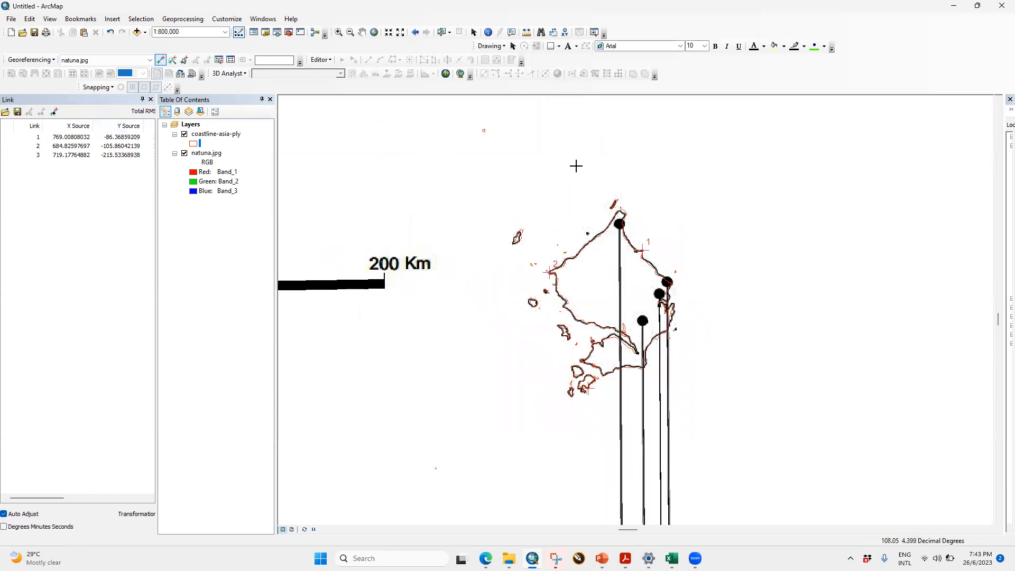
pyautogui.scroll(3, 602, 348)
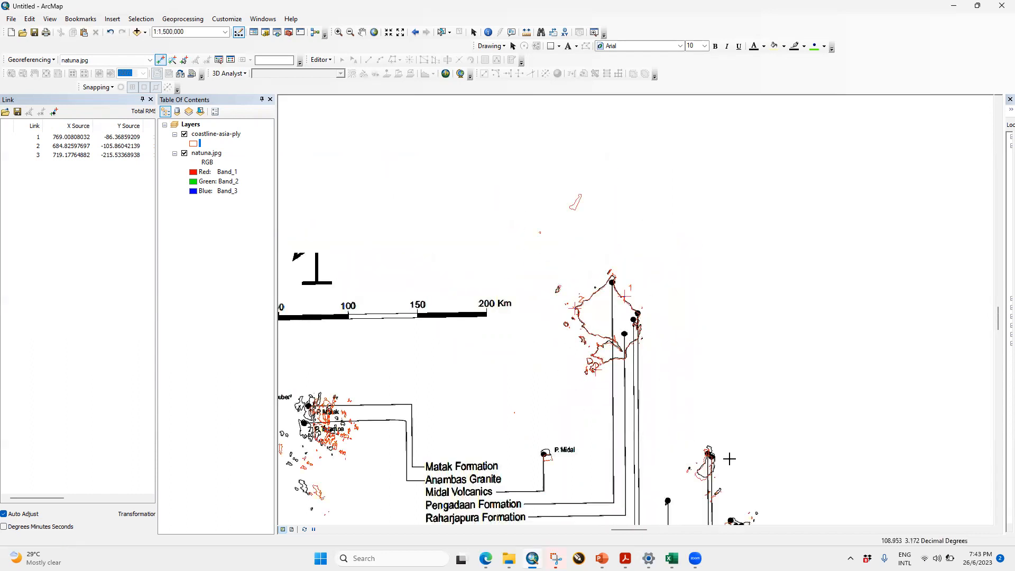
pyautogui.scroll(-2, 731, 473)
pyautogui.scroll(-1, 731, 473)
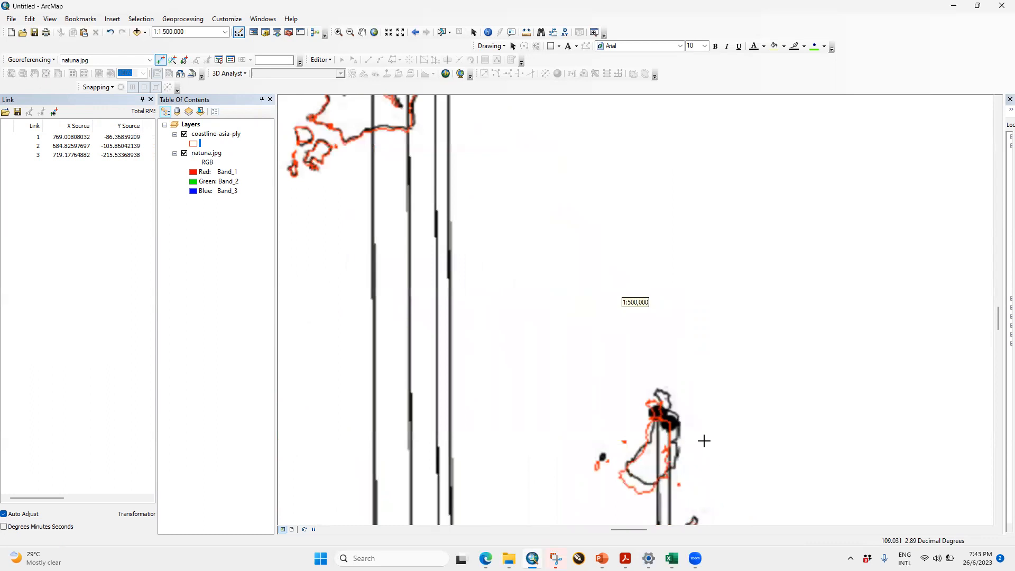
pyautogui.click(668, 394)
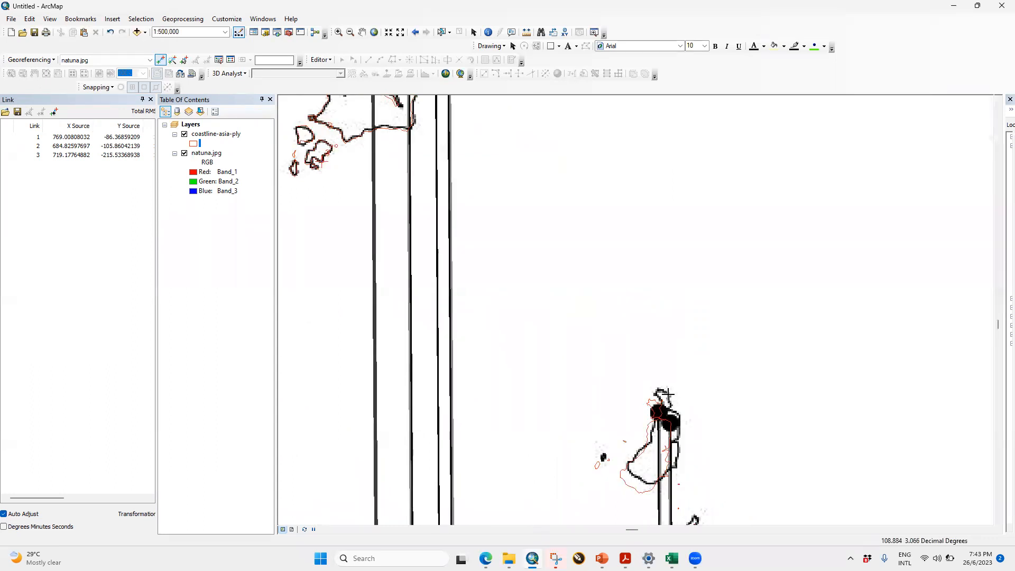
pyautogui.click(663, 403)
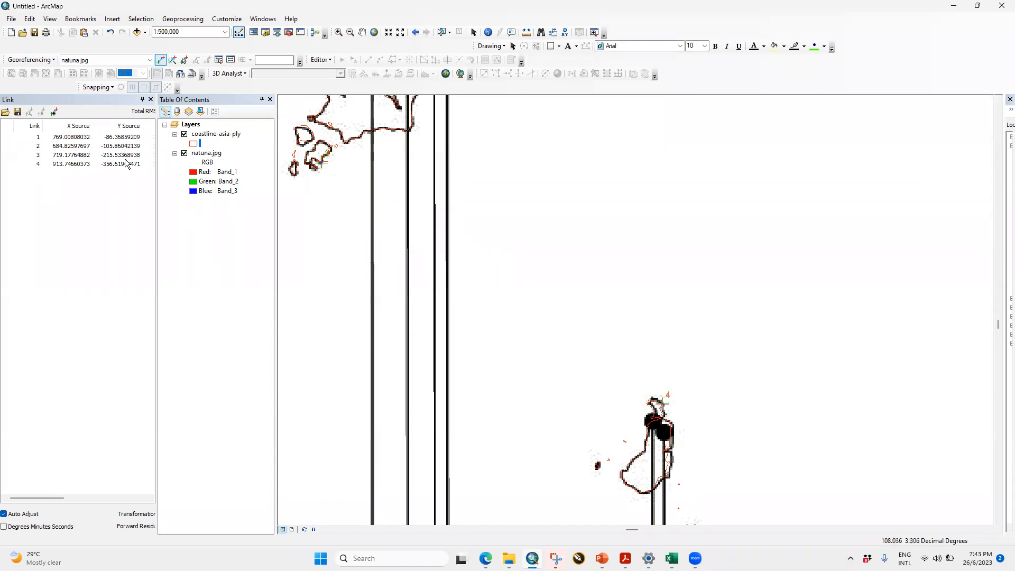
# Widen the link table and review the transformation types available for natuna.jpg.
pyautogui.moveTo(155, 278); pyautogui.dragTo(216, 282)
pyautogui.click(204, 515)
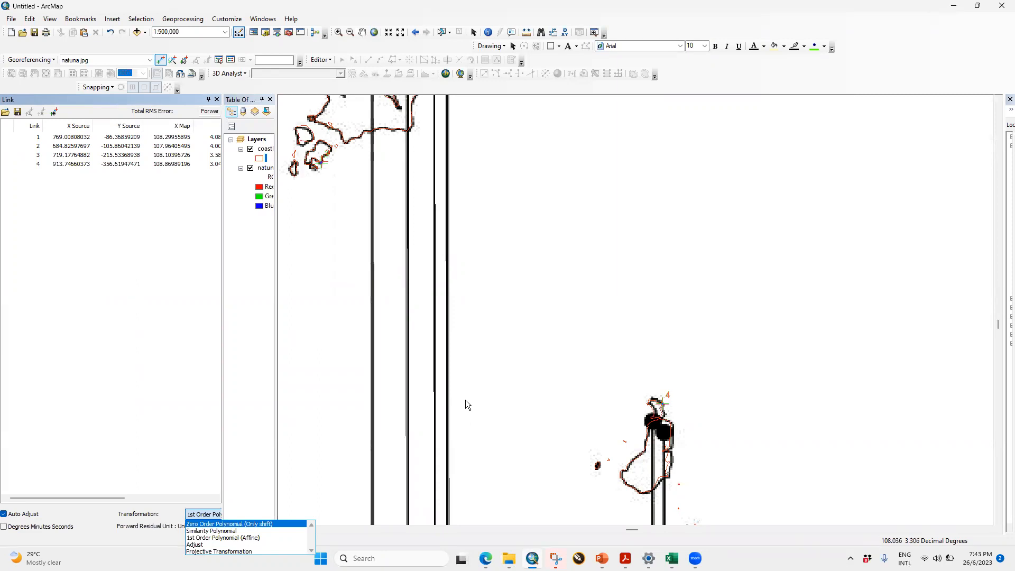
pyautogui.click(18, 113)
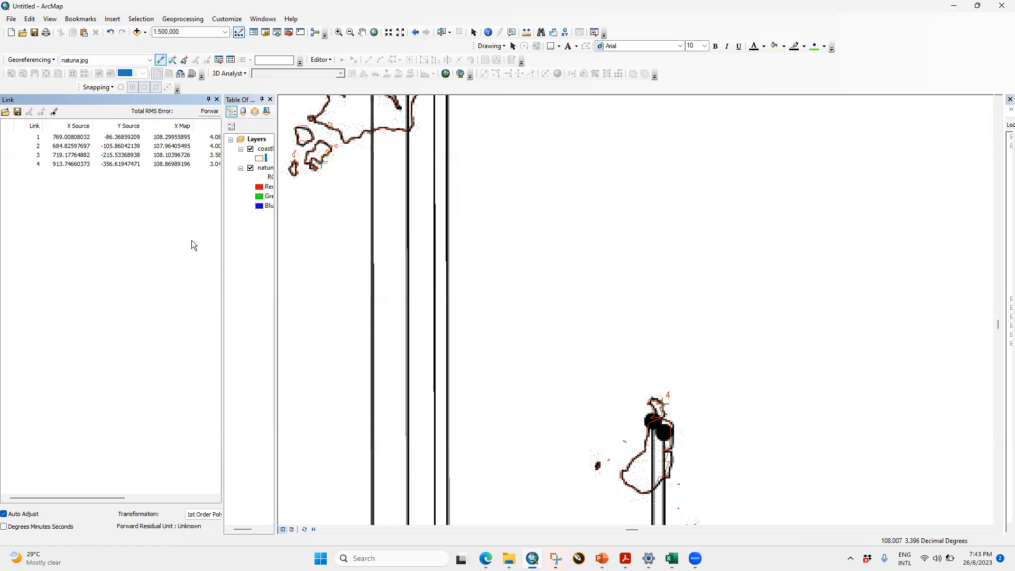
# Save the control points as a text file named natuna in Dropbox's 2306-Lexicon-Stratigrafi-Indonesia/4_image folder.
pyautogui.click(17, 112)
pyautogui.click(520, 186)
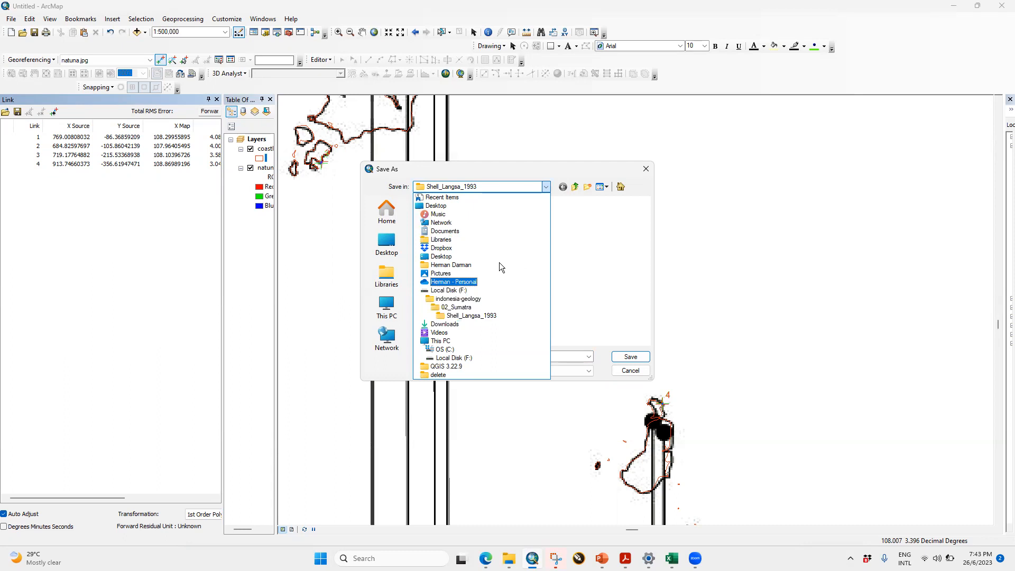
pyautogui.click(497, 247)
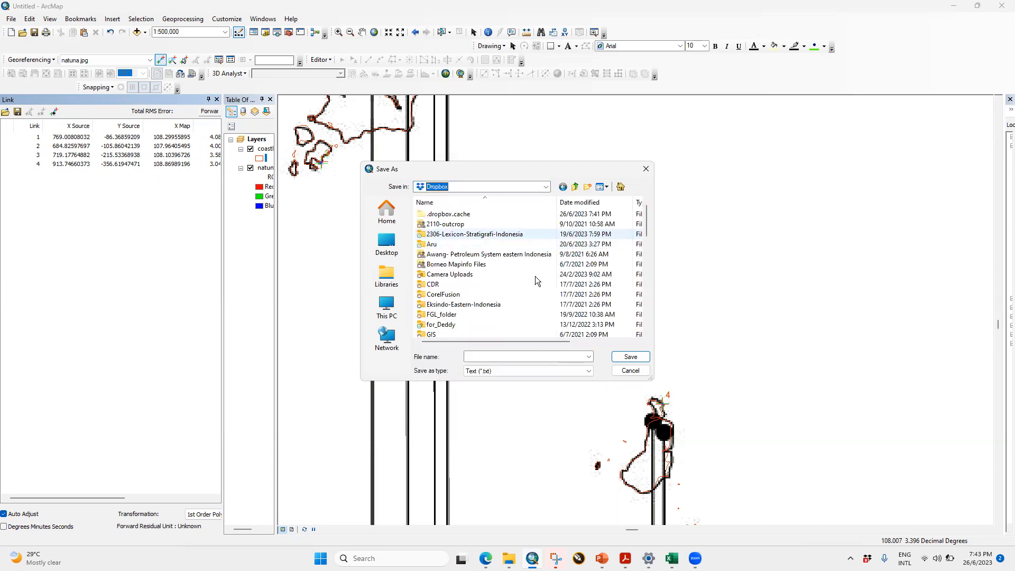
pyautogui.doubleClick(476, 234)
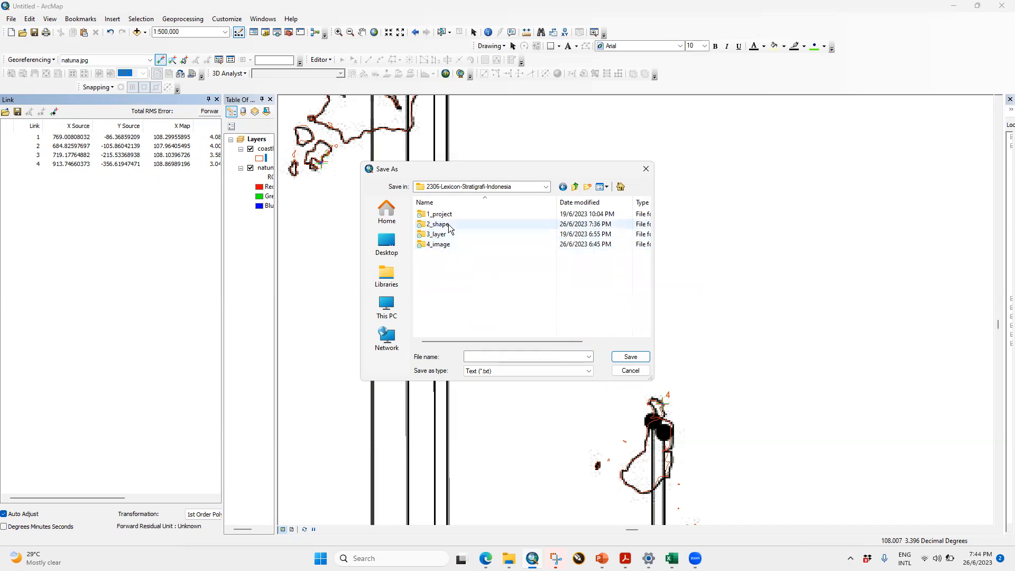
pyautogui.doubleClick(439, 244)
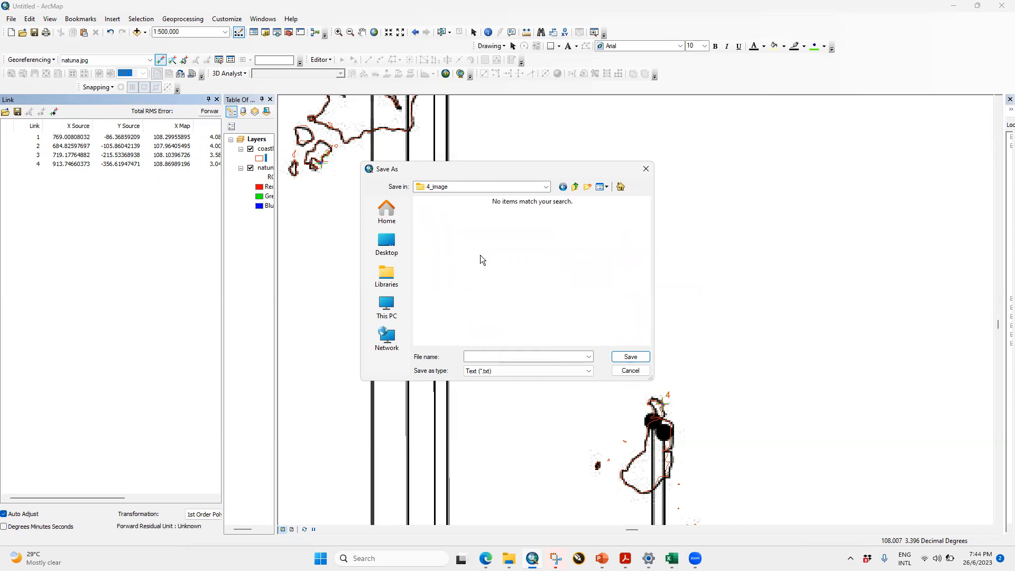
pyautogui.click(486, 359)
pyautogui.write('nat')
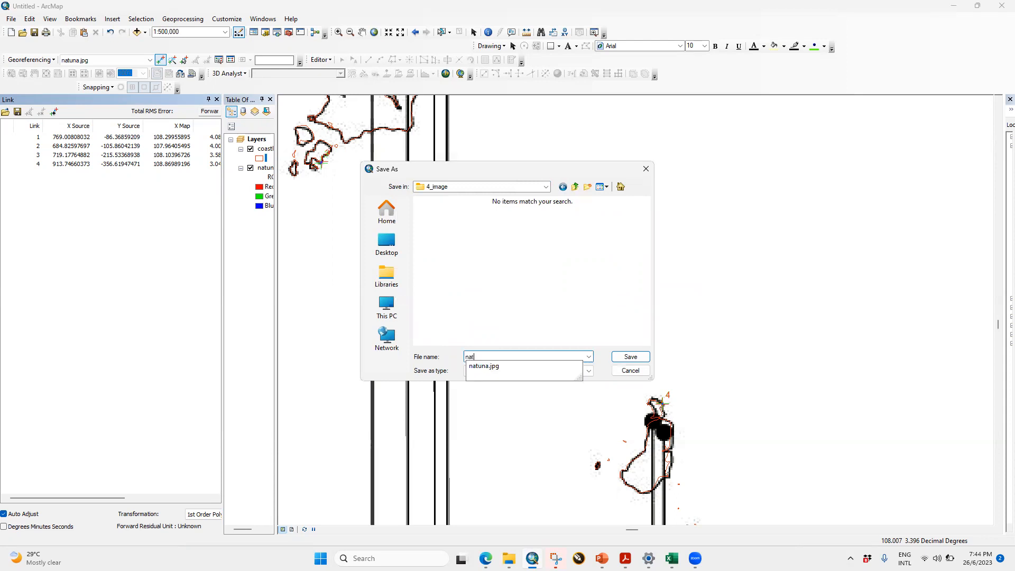
pyautogui.click(497, 365)
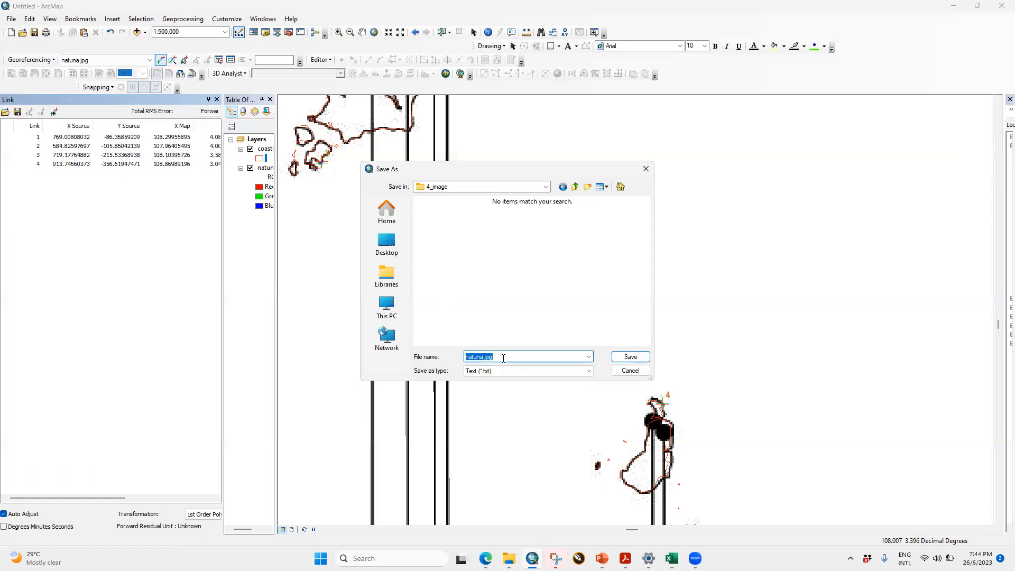
pyautogui.click(502, 358)
pyautogui.press('BackSpace')
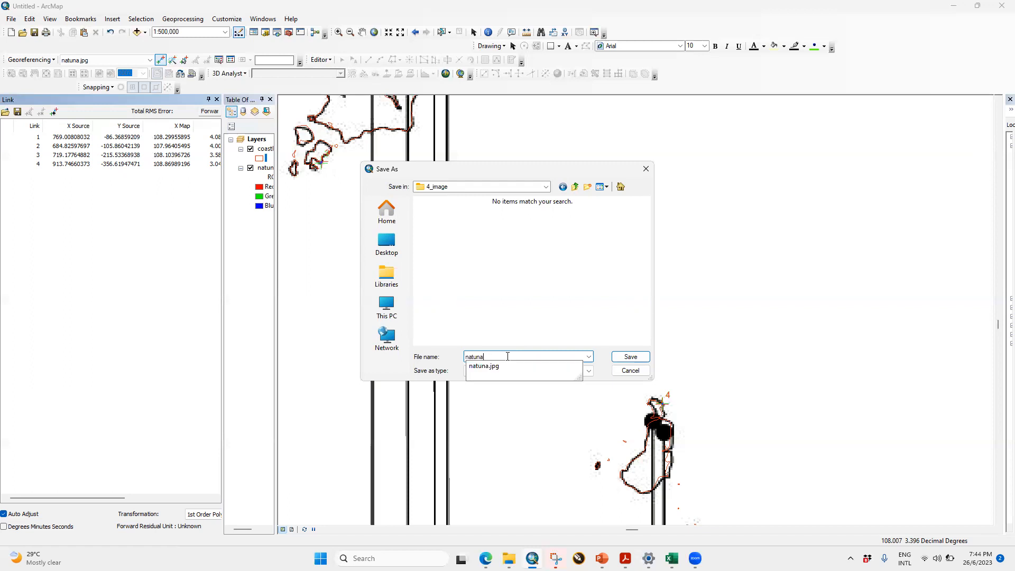
pyautogui.click(636, 361)
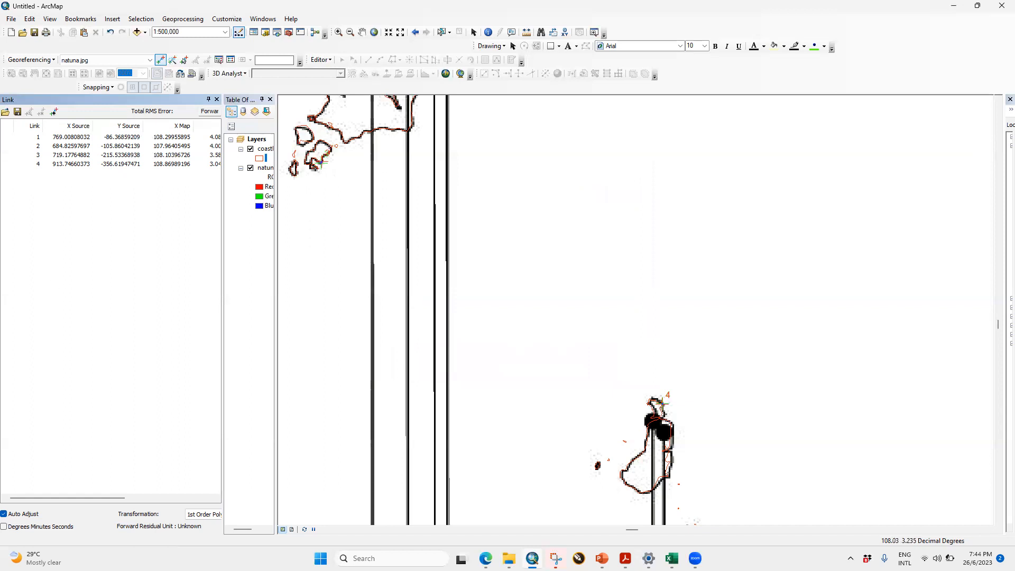
# Update the georeferencing of natuna.jpg to store the current warp with the image.
pyautogui.click(5, 112)
pyautogui.click(631, 370)
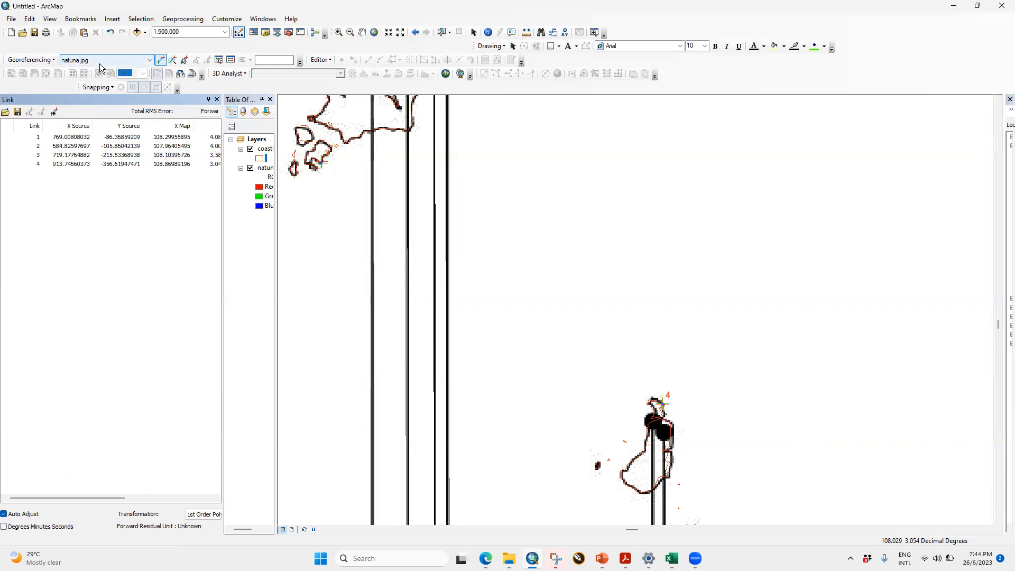
pyautogui.click(40, 62)
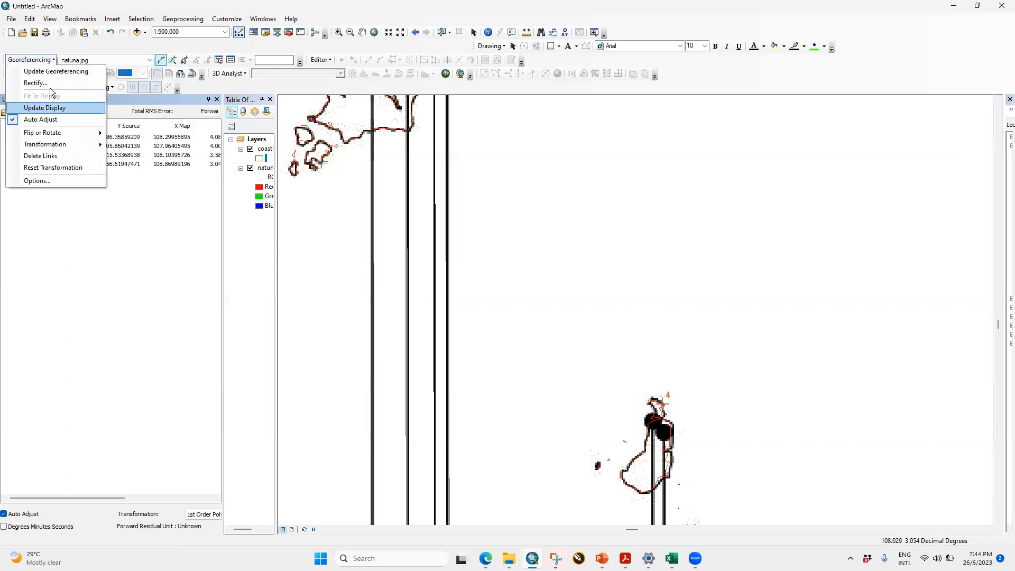
pyautogui.click(50, 71)
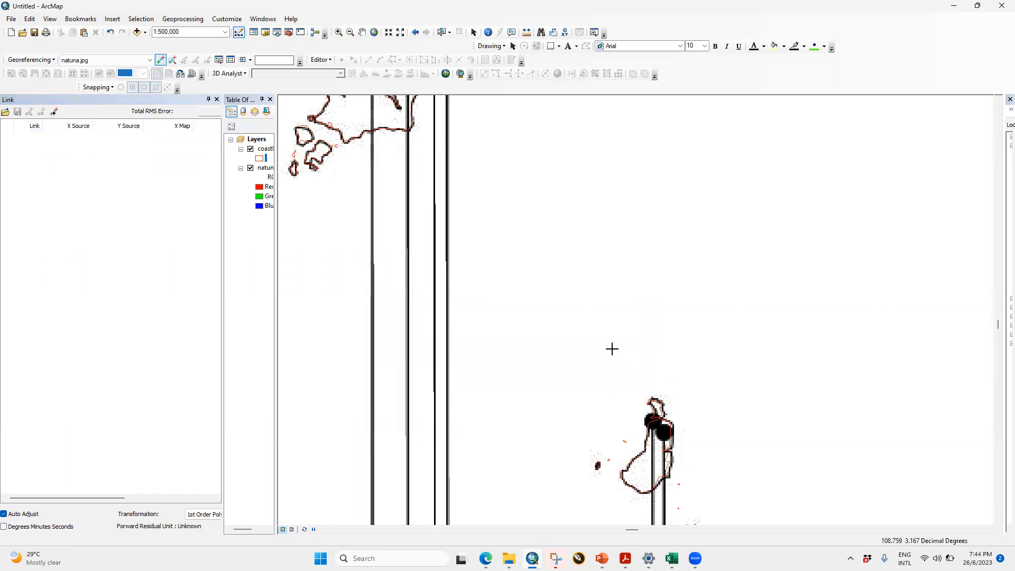
# Load the saved control points from natuna.txt back into the link table.
pyautogui.scroll(2, 612, 348)
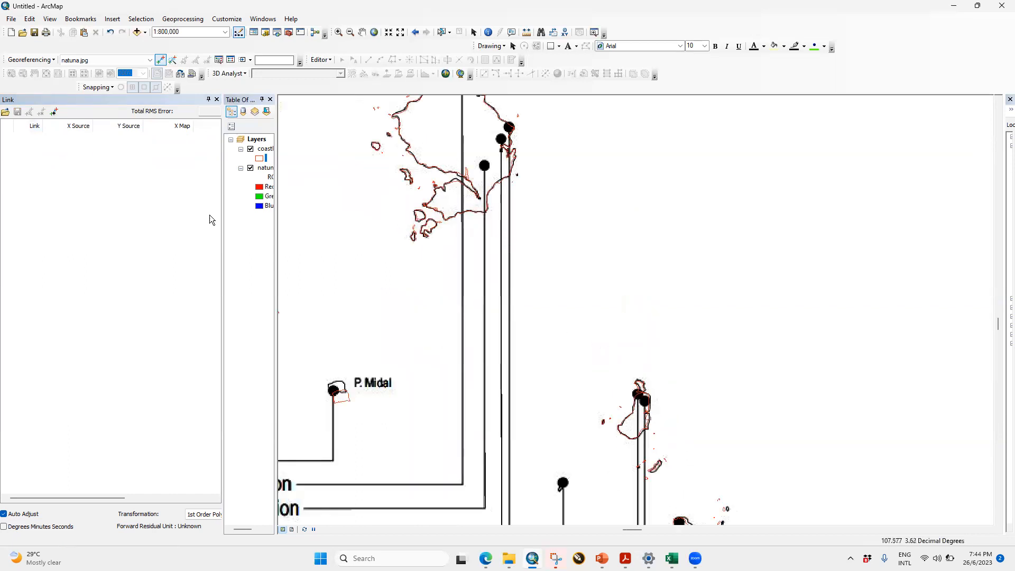
pyautogui.click(5, 111)
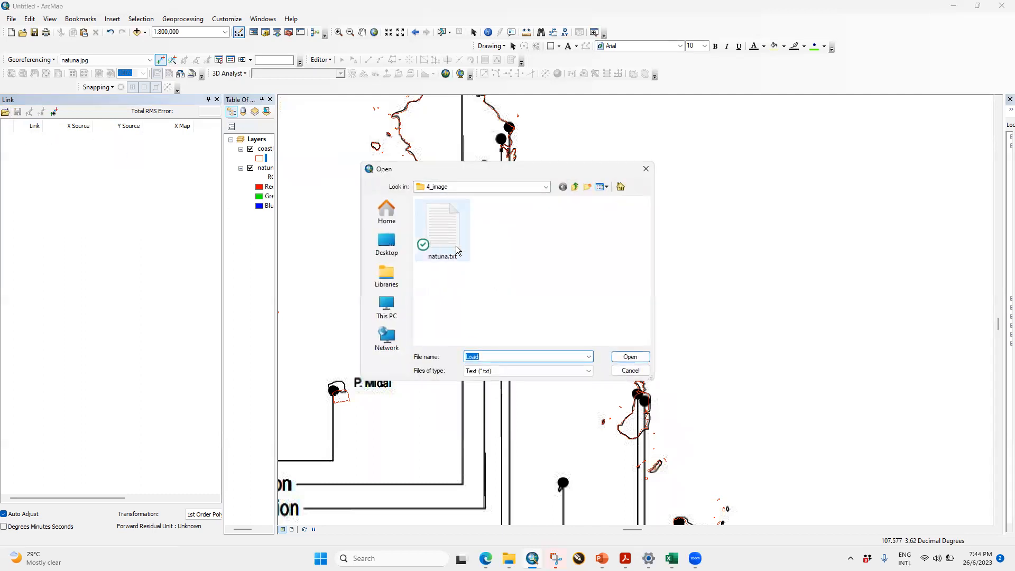
pyautogui.click(448, 235)
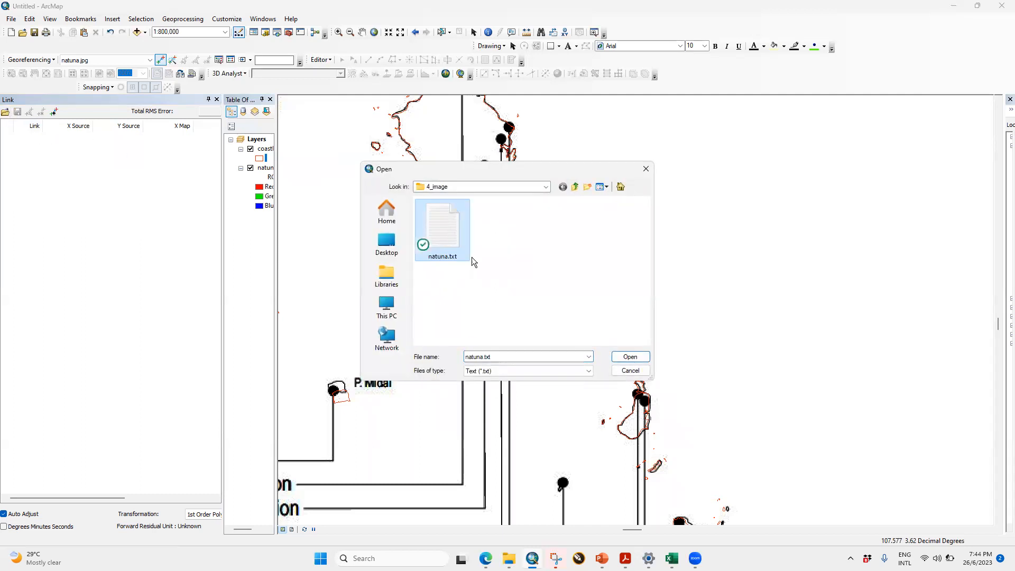
pyautogui.click(629, 358)
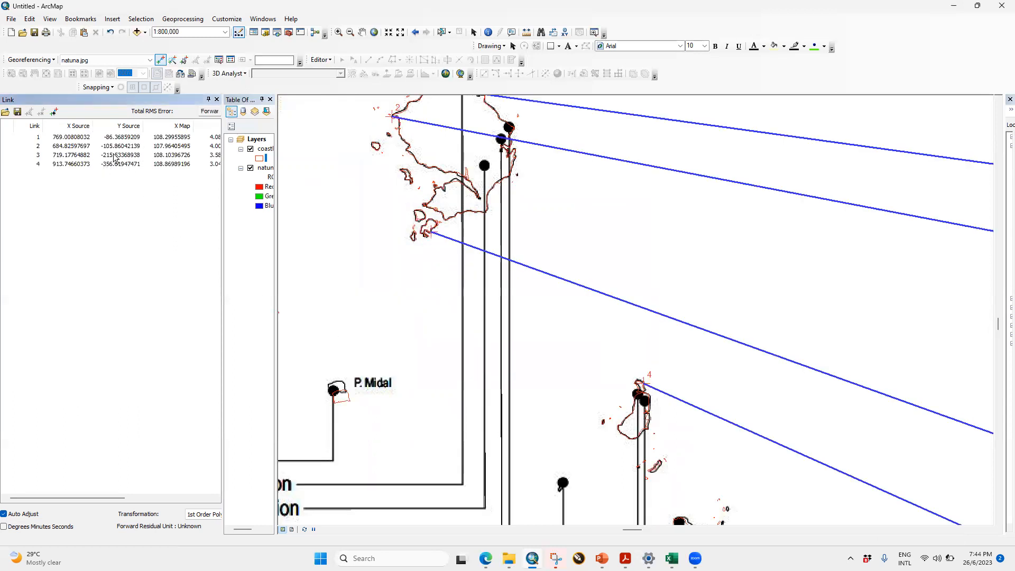
# Update the georeferencing of natuna.jpg again with the control points loaded from natuna.txt.
pyautogui.scroll(4, 407, 297)
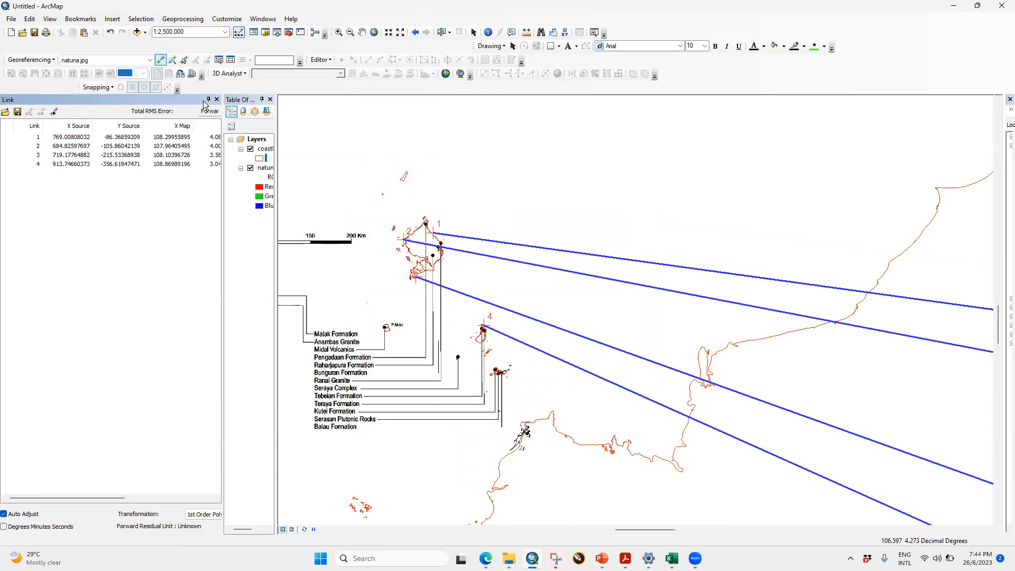
pyautogui.click(31, 60)
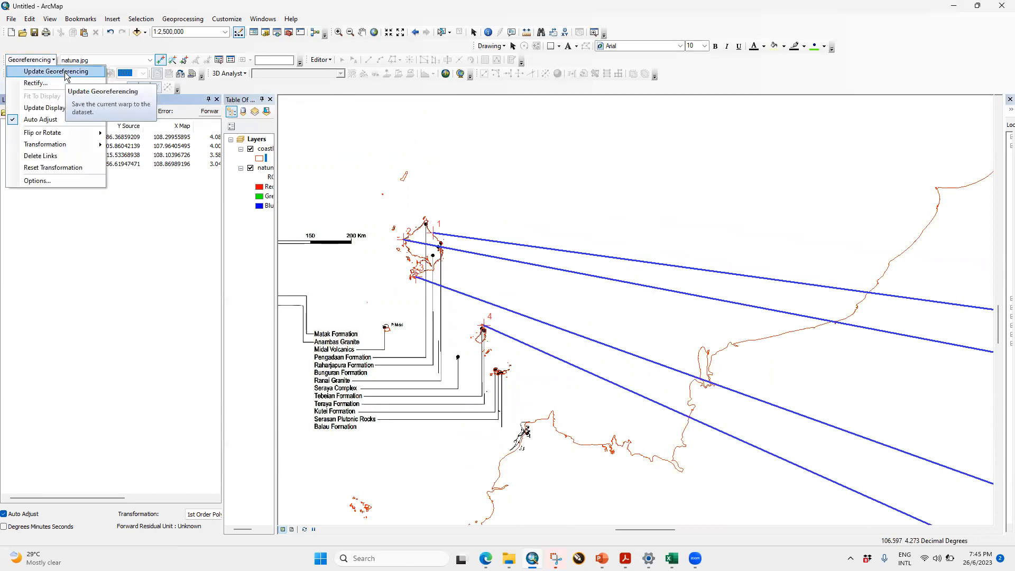
pyautogui.click(66, 74)
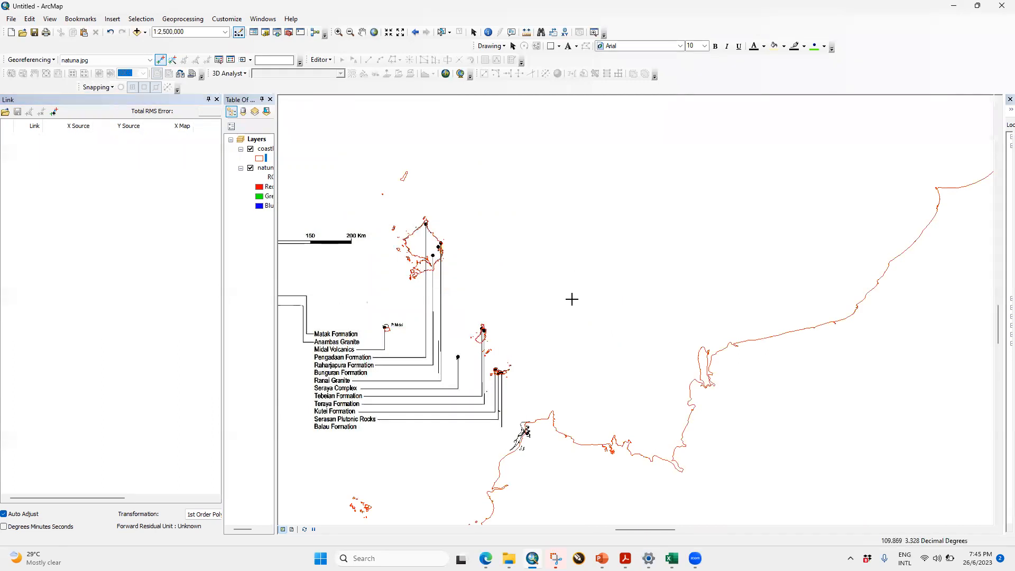
# Close the link table and widen the table of contents to show the full layer names.
pyautogui.scroll(3, 658, 352)
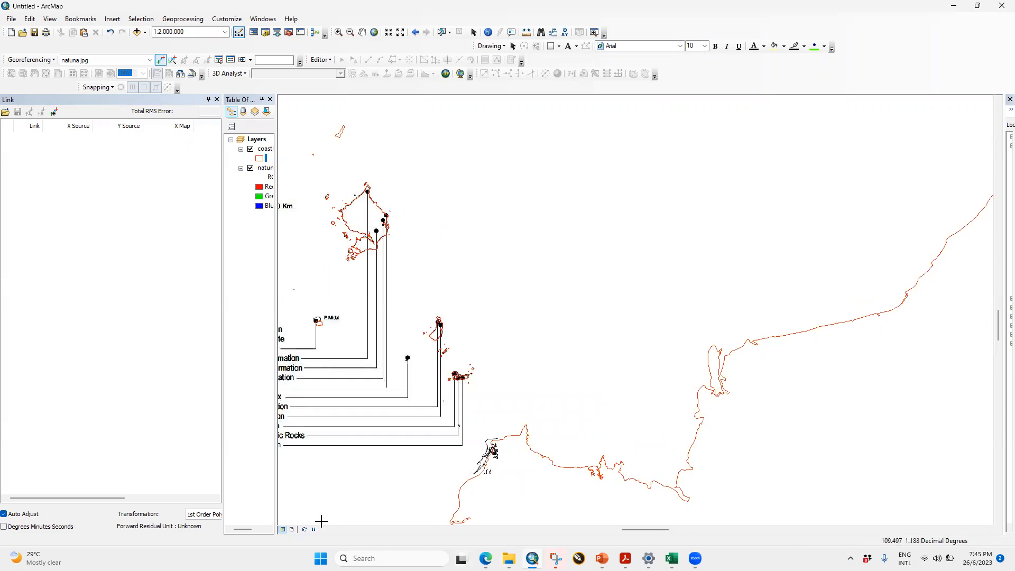
pyautogui.moveTo(639, 530); pyautogui.dragTo(623, 529)
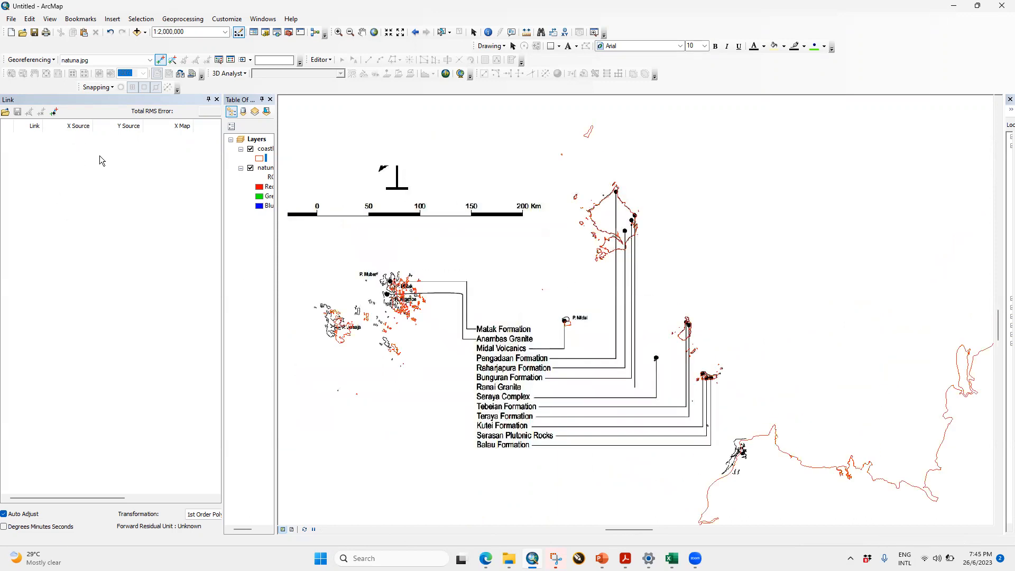
pyautogui.click(216, 100)
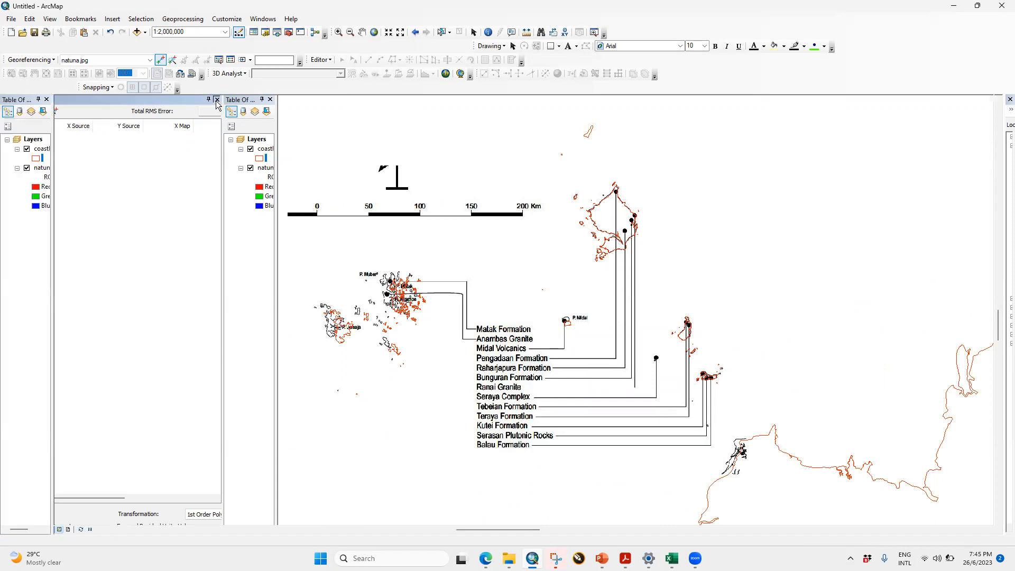
pyautogui.moveTo(53, 183); pyautogui.dragTo(152, 187)
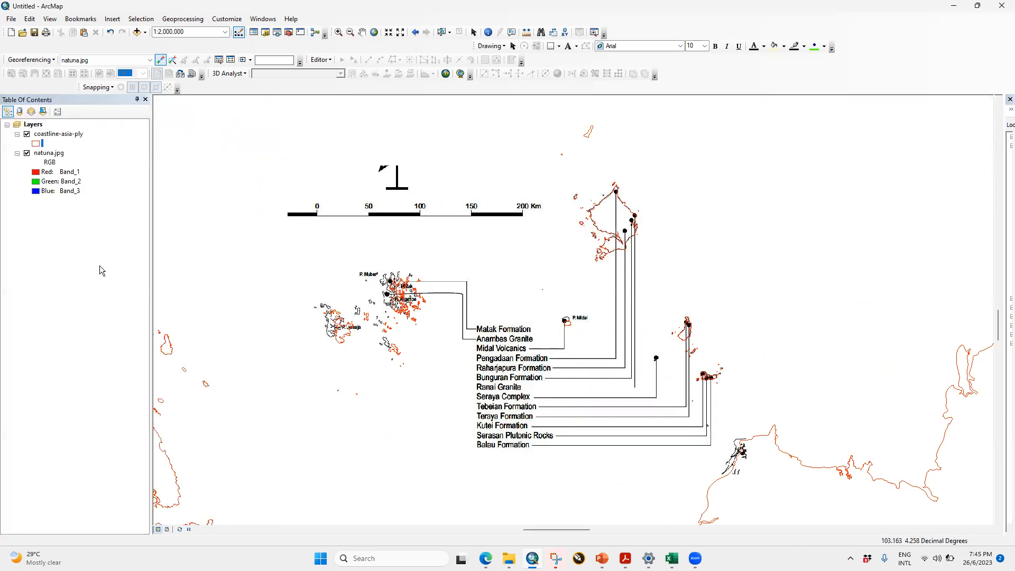
# Add the Type_location.shp shapefile from the 2_shape folder of the lexicon project to the map.
pyautogui.click(145, 34)
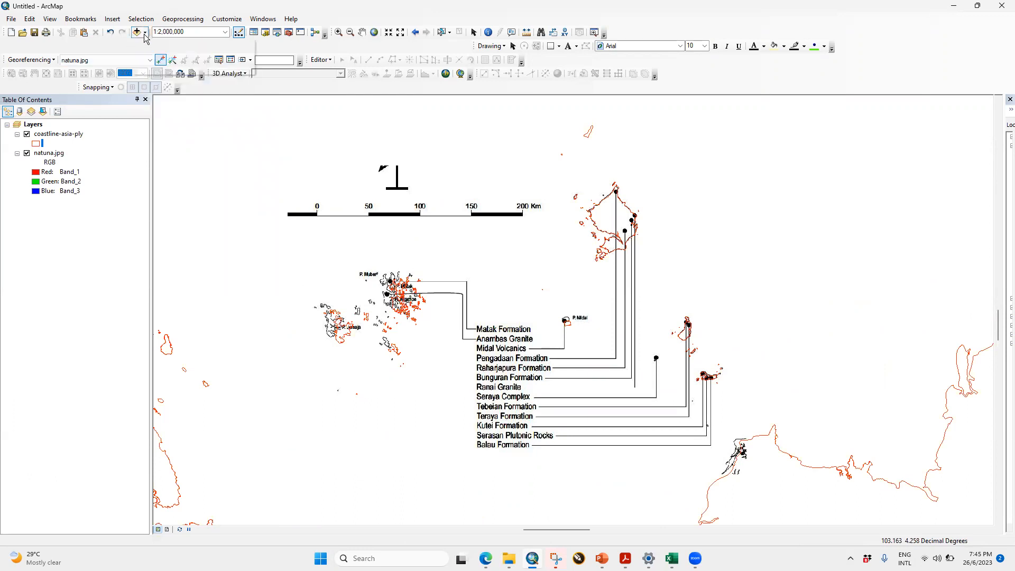
pyautogui.click(154, 43)
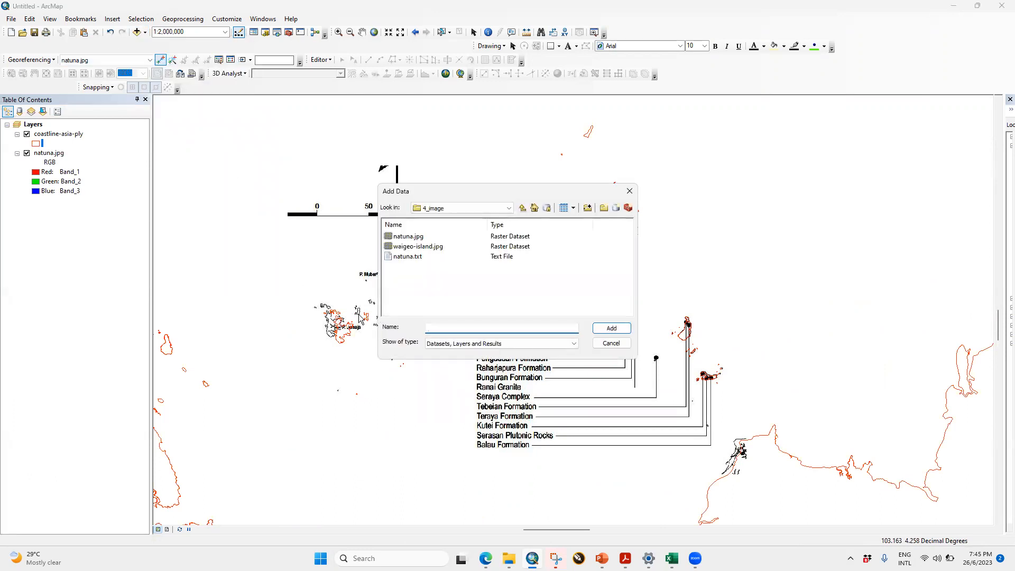
pyautogui.click(509, 208)
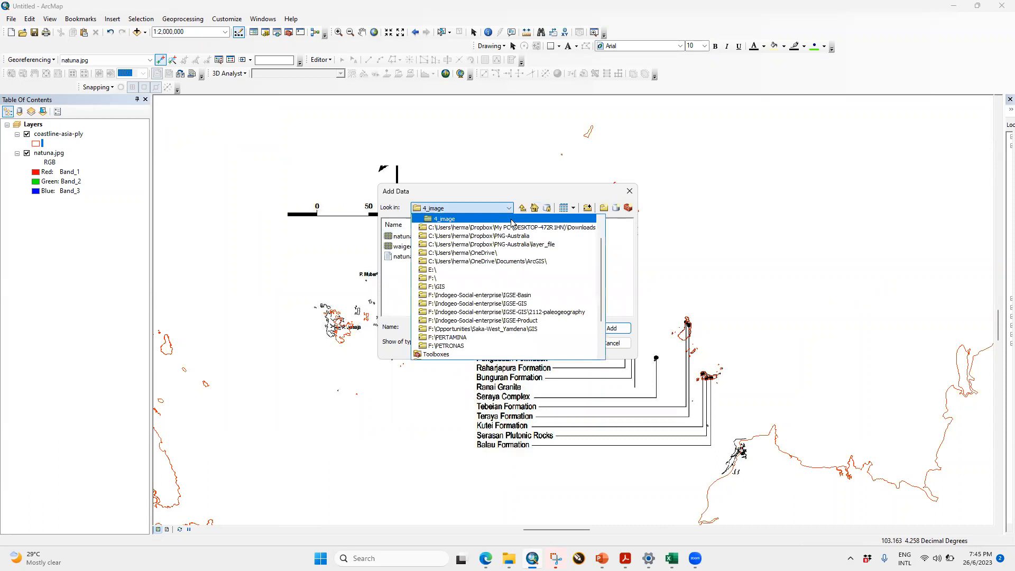
pyautogui.click(469, 235)
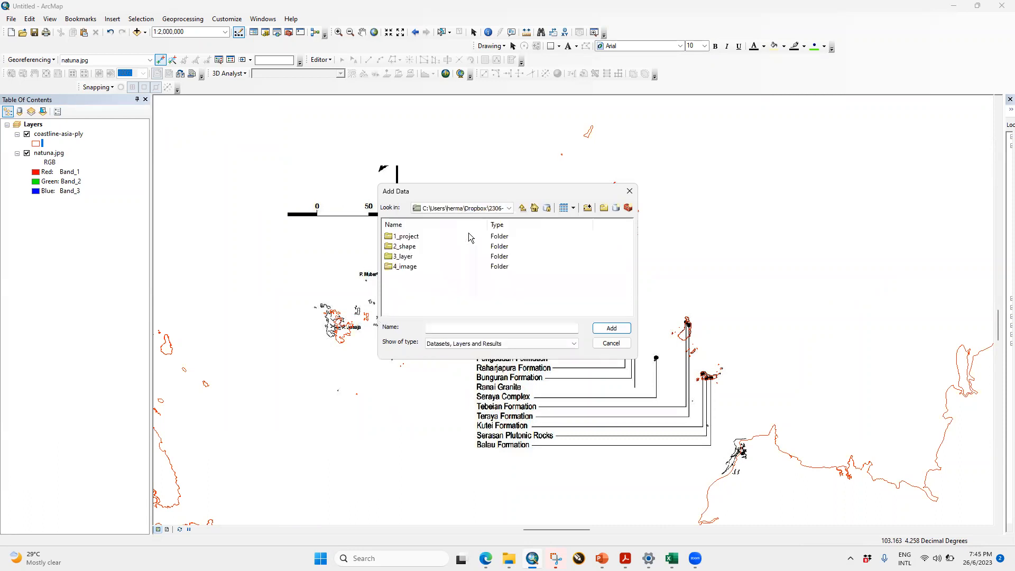
pyautogui.doubleClick(401, 246)
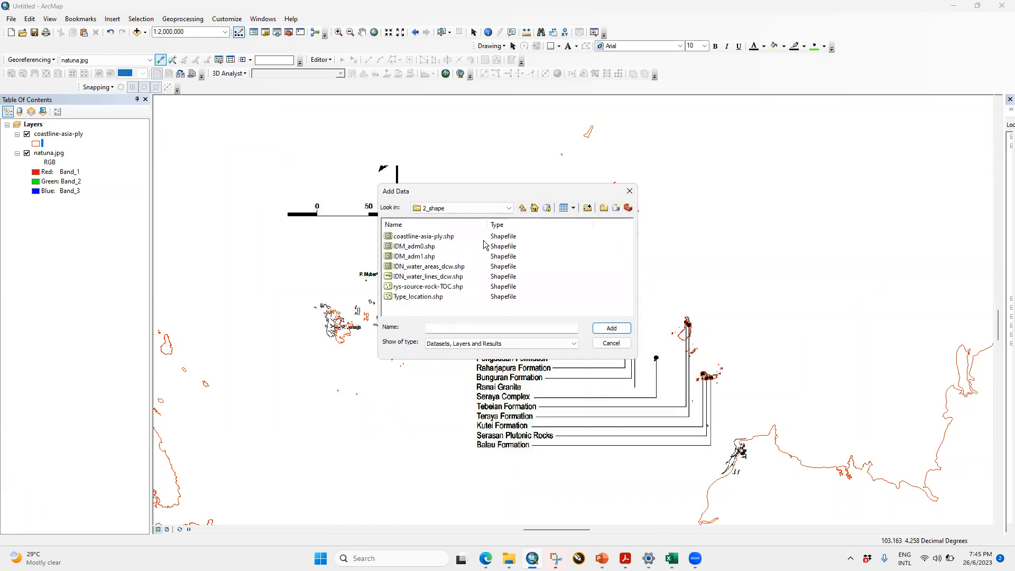
pyautogui.click(428, 297)
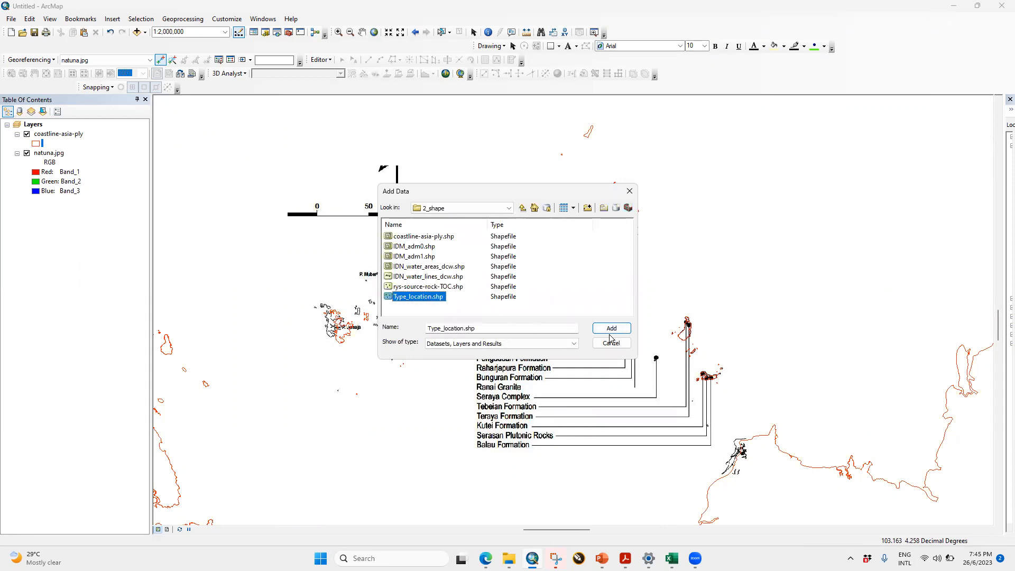
pyautogui.click(628, 332)
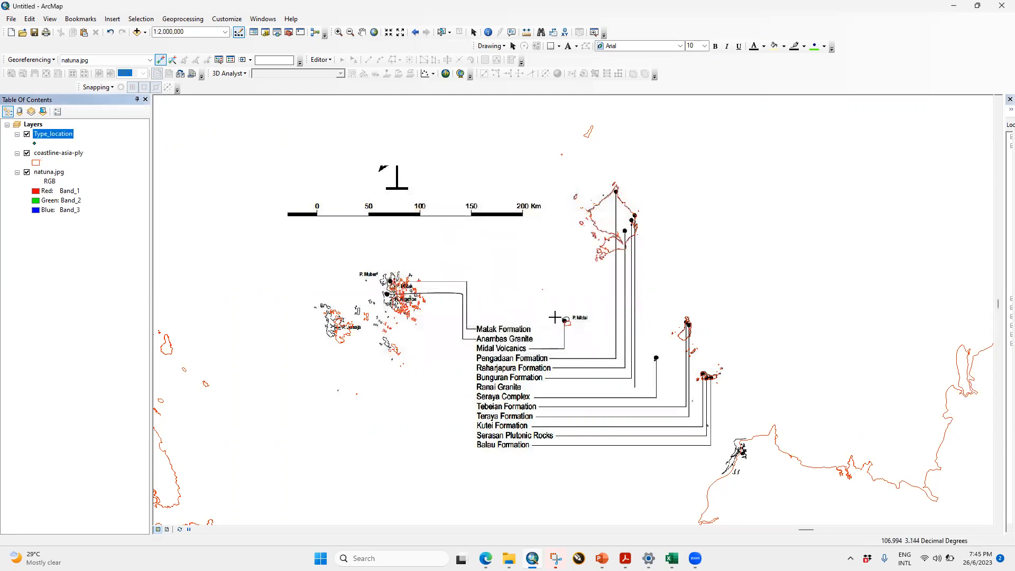
# Open the Type_location attribute table and narrow it so the georeferenced map has more room.
pyautogui.rightClick(47, 137)
pyautogui.click(85, 163)
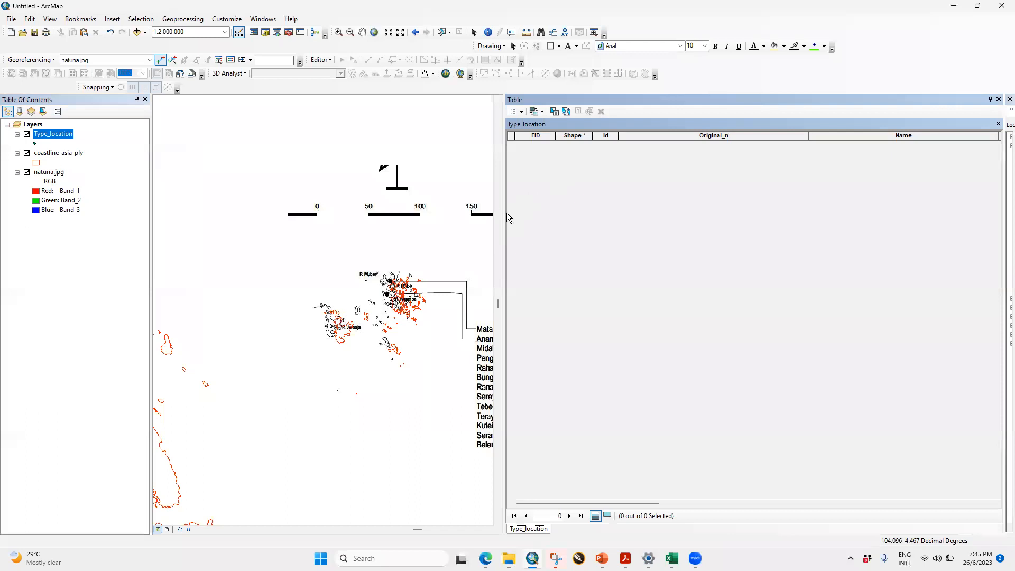
pyautogui.moveTo(503, 218); pyautogui.dragTo(852, 227)
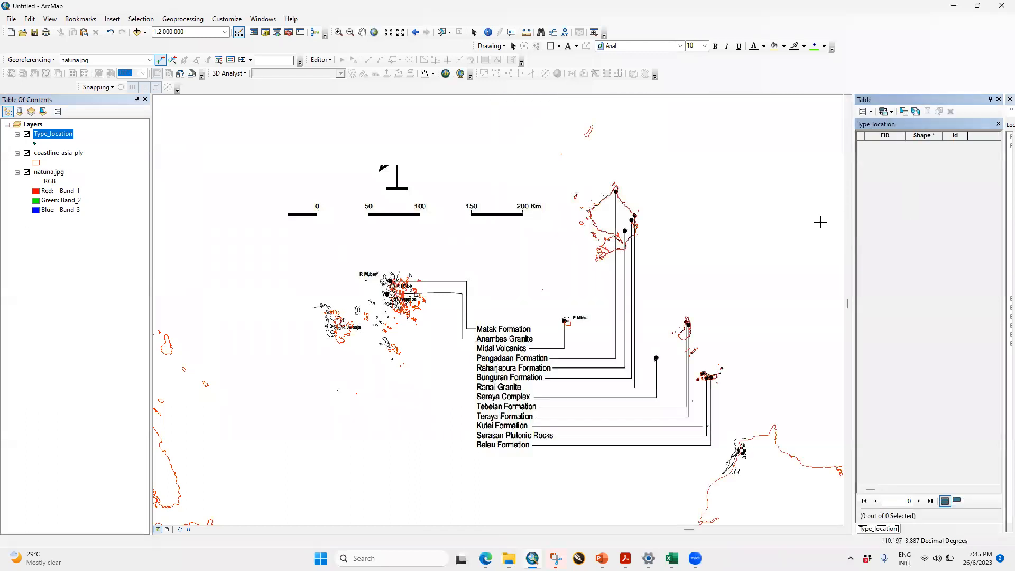
# Check the data source and coordinate system in the Type_location layer properties.
pyautogui.rightClick(53, 138)
pyautogui.click(80, 355)
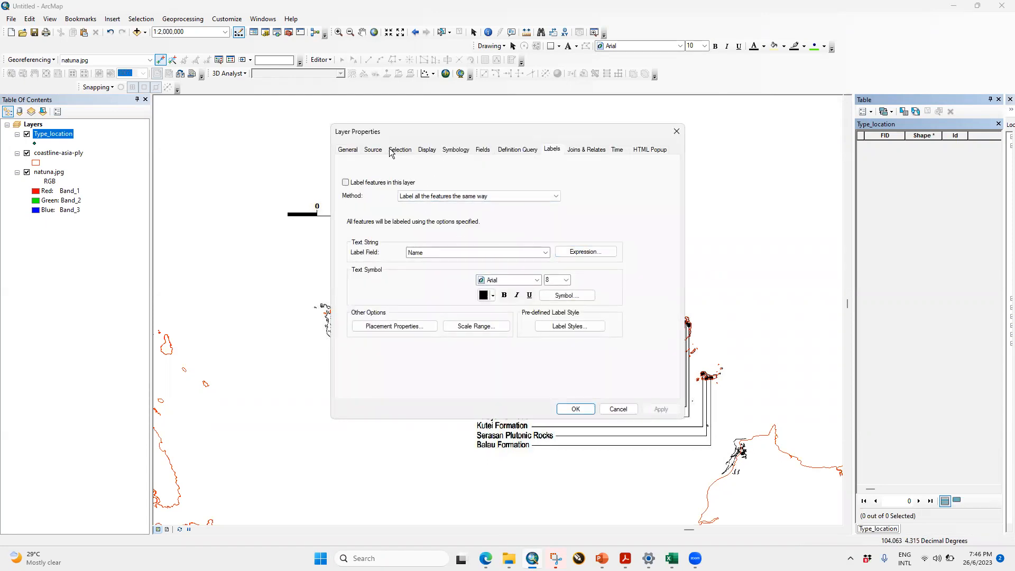
pyautogui.click(373, 150)
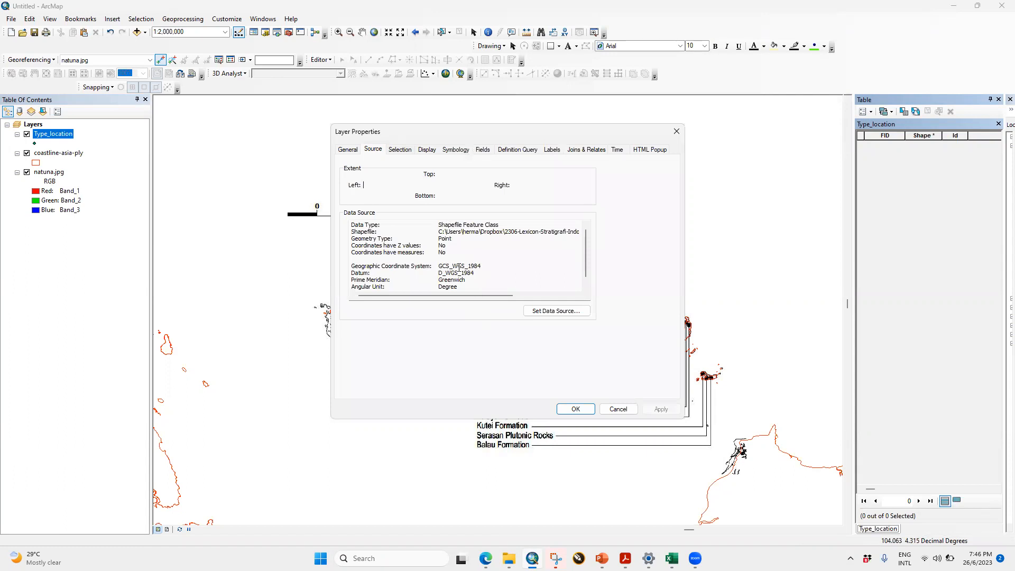
# Close the layer properties and start an edit session for the map layers.
pyautogui.click(575, 409)
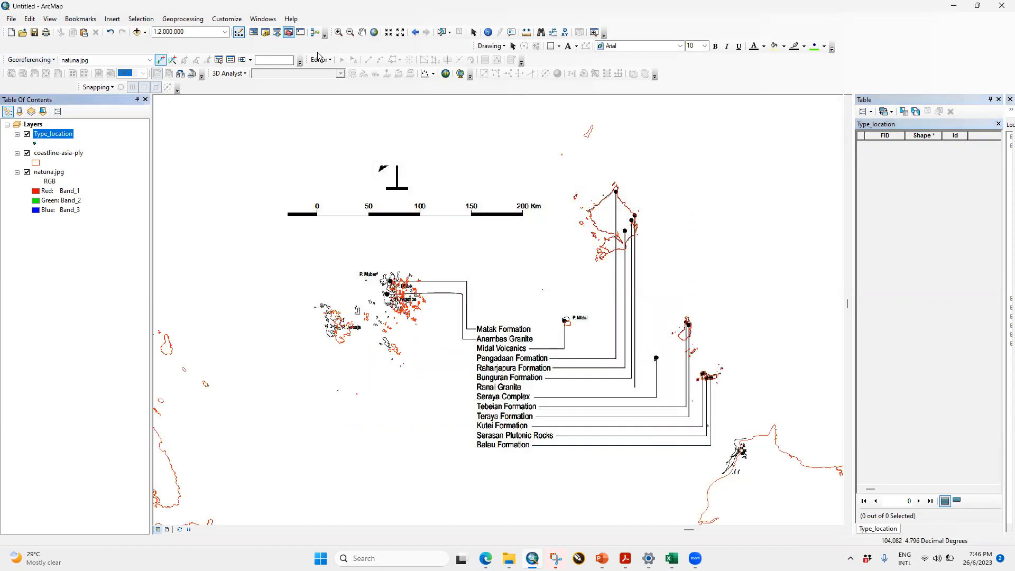
pyautogui.scroll(1, 582, 229)
pyautogui.scroll(-4, 582, 229)
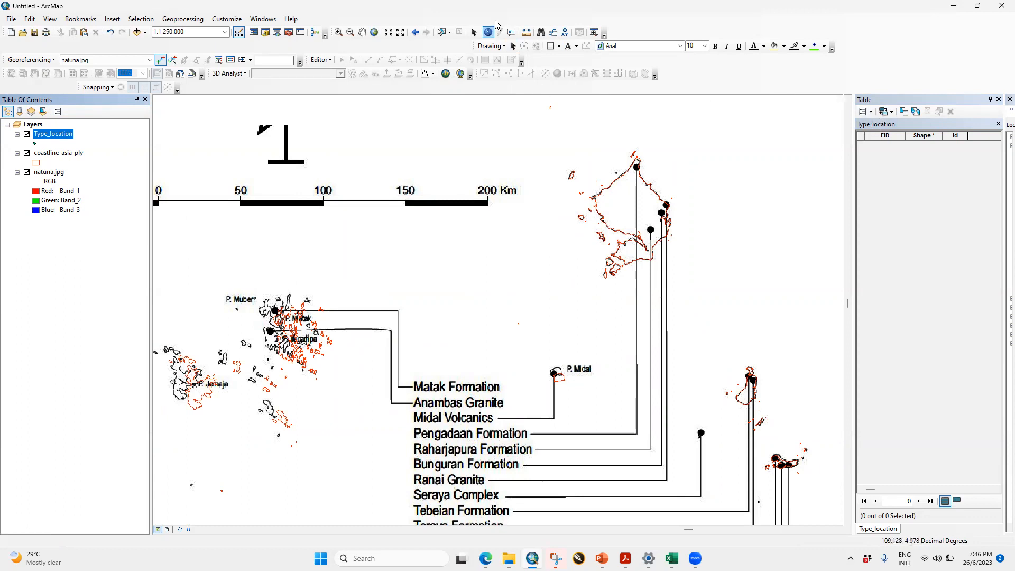
pyautogui.click(323, 60)
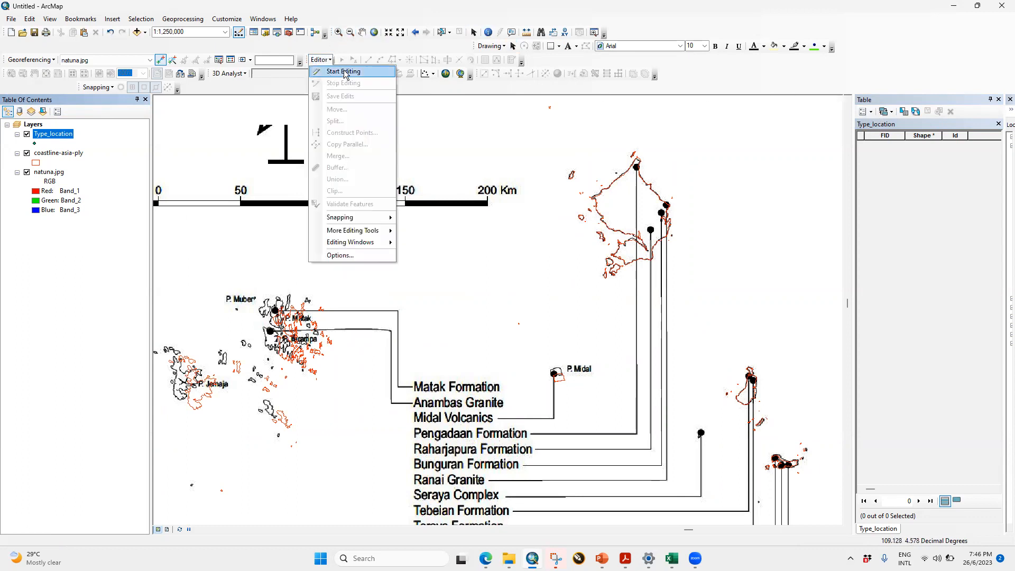
pyautogui.click(345, 73)
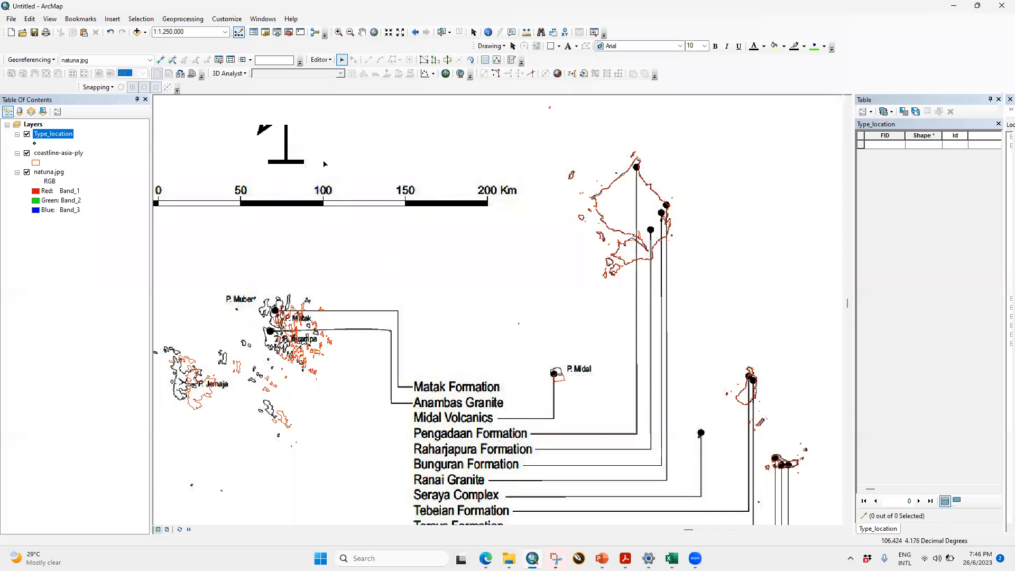
# Create a Type_location point on the map dot marking the Pengadaan Formation, and close the feature template list.
pyautogui.click(327, 62)
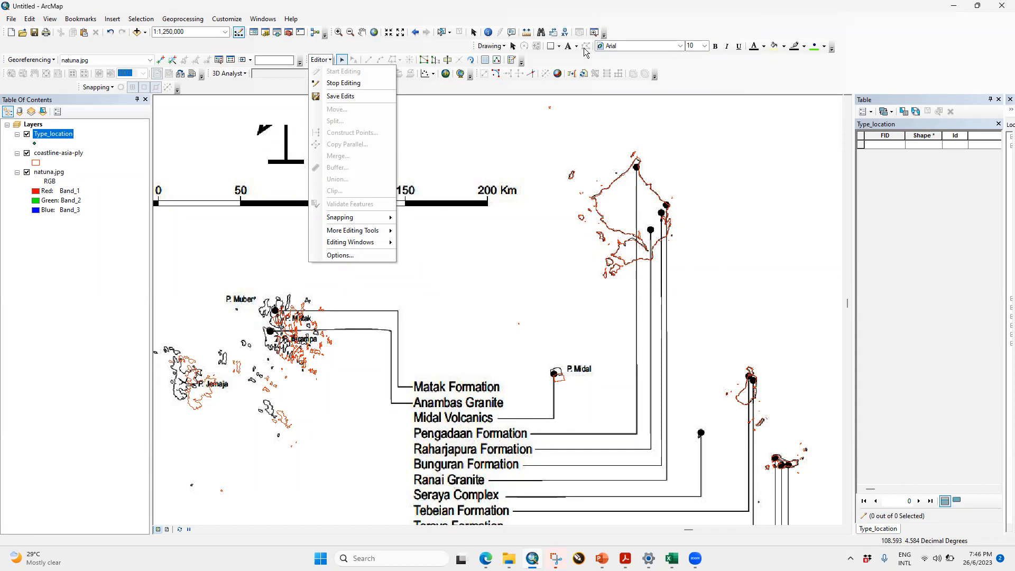
pyautogui.click(511, 59)
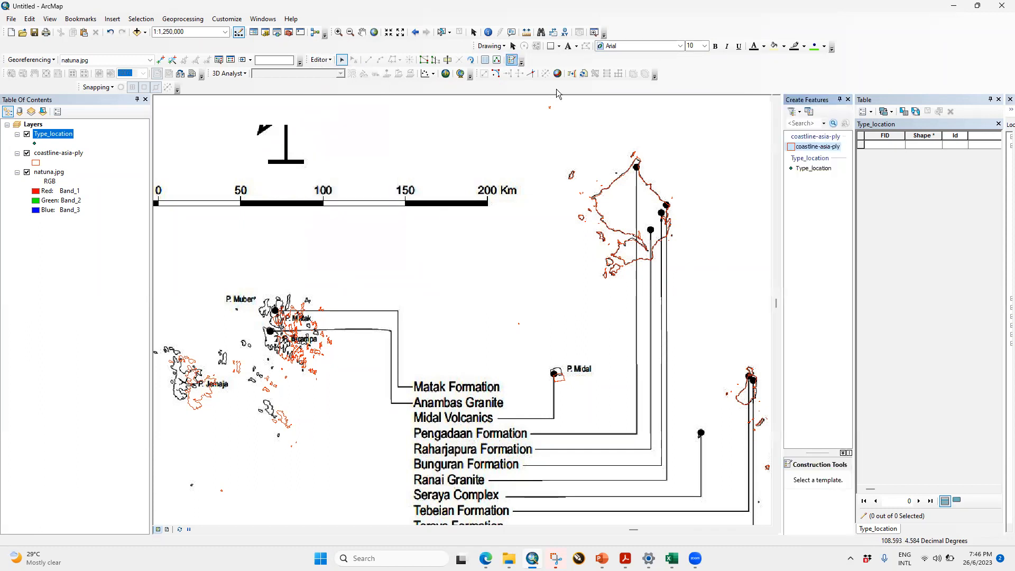
pyautogui.click(816, 168)
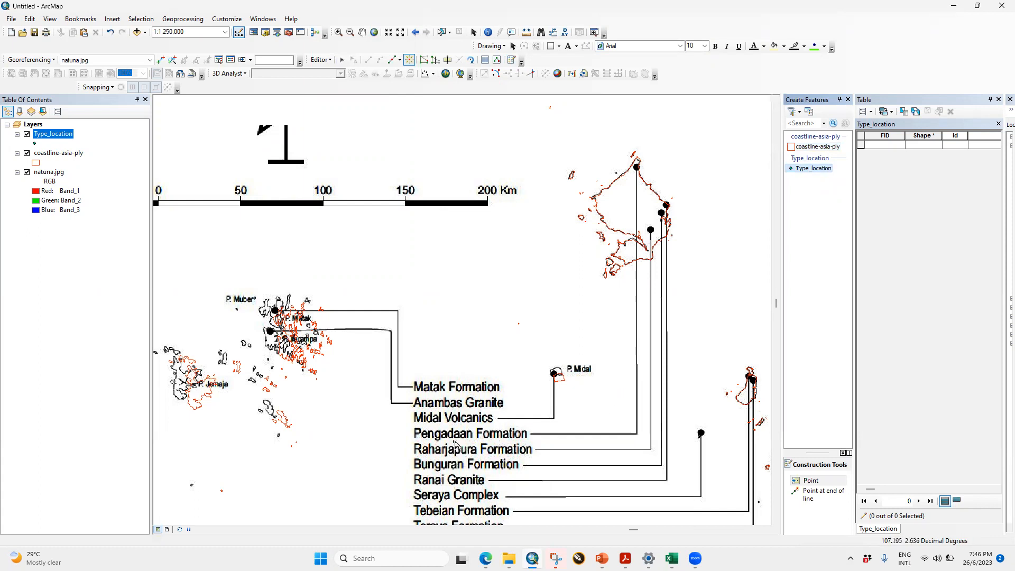
pyautogui.click(637, 168)
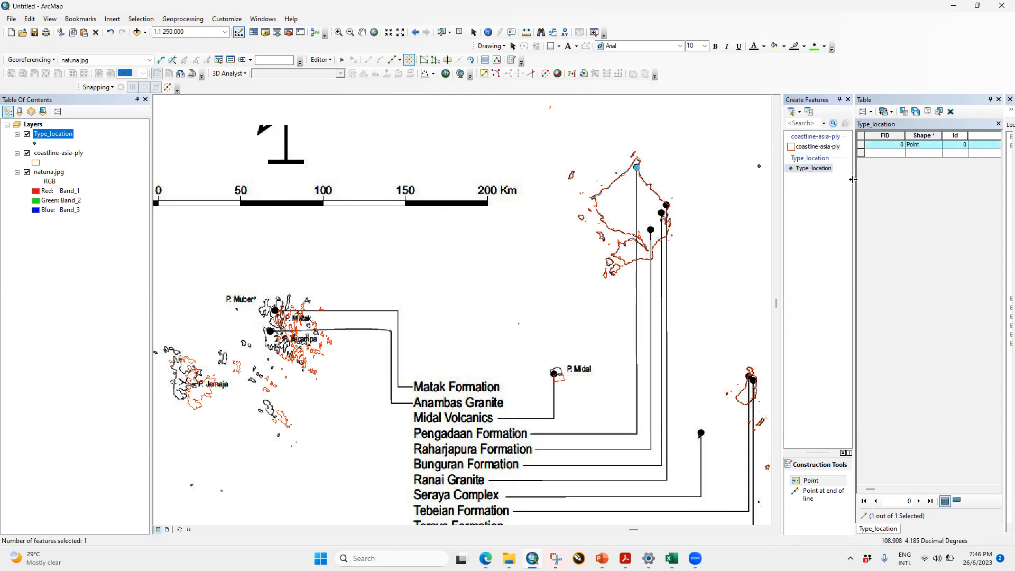
pyautogui.click(847, 99)
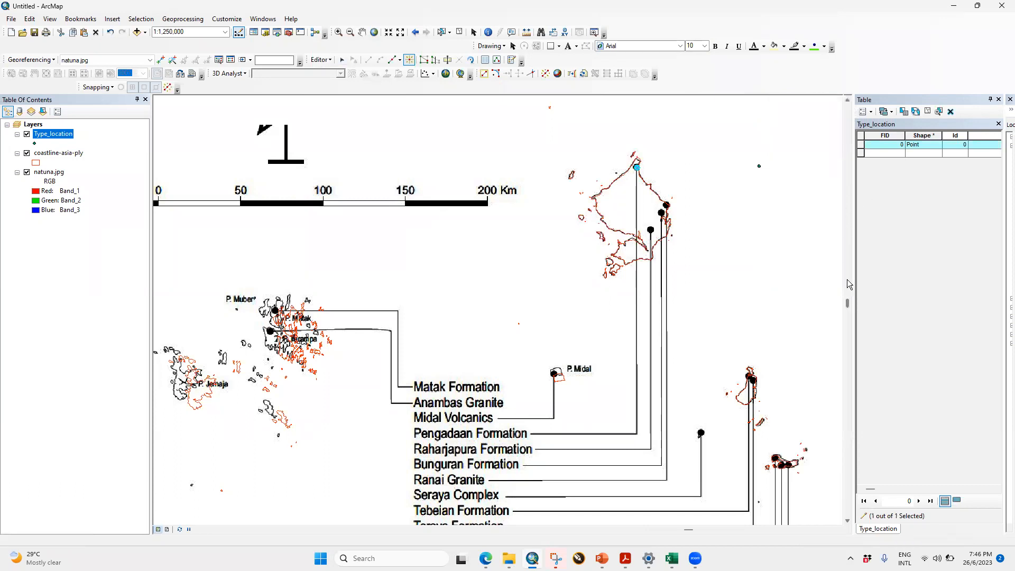
# Widen the attribute table and set the new point's Original_n to Pengadaan Formation.
pyautogui.moveTo(855, 282); pyautogui.dragTo(722, 282)
pyautogui.click(899, 140)
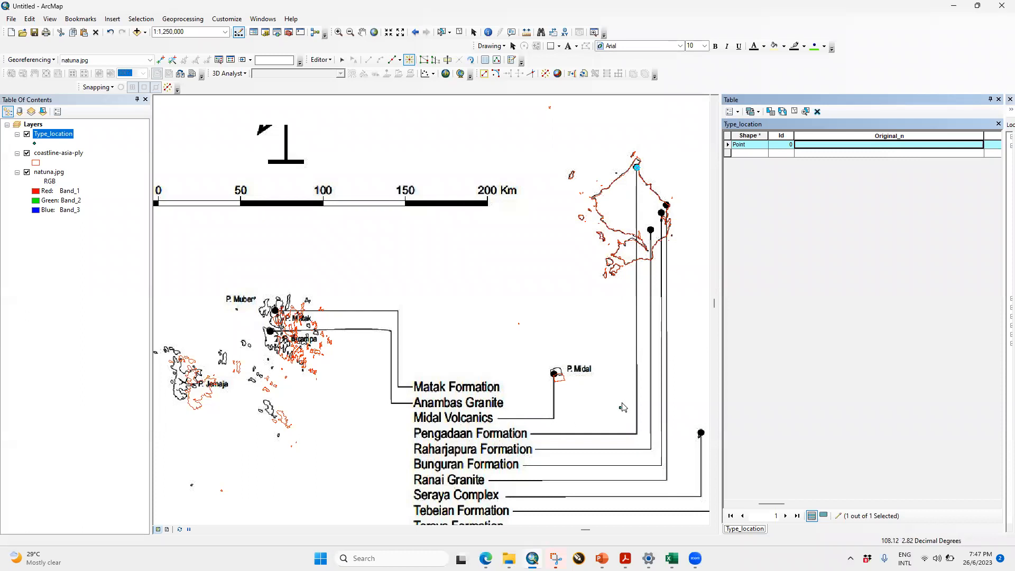
pyautogui.write('Penga')
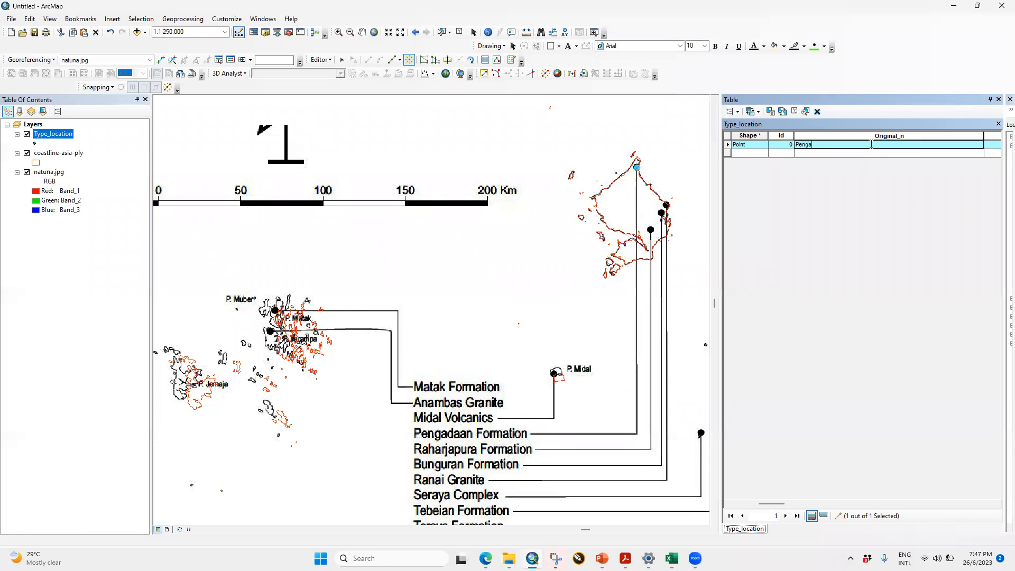
pyautogui.write('daan Formation')
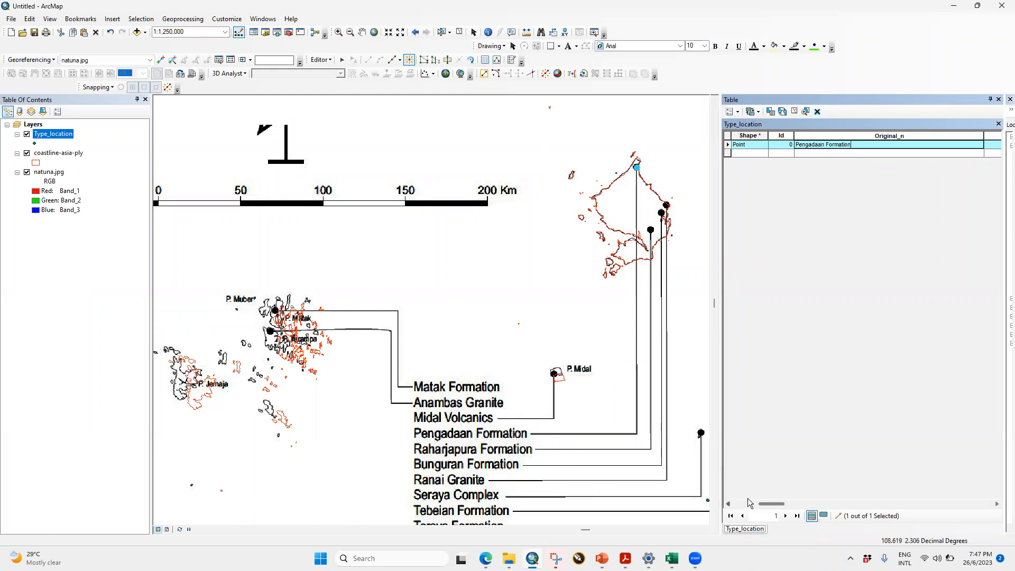
# Widen the attribute table further and set the point's Name to Pengadaan.
pyautogui.moveTo(769, 506); pyautogui.dragTo(799, 506)
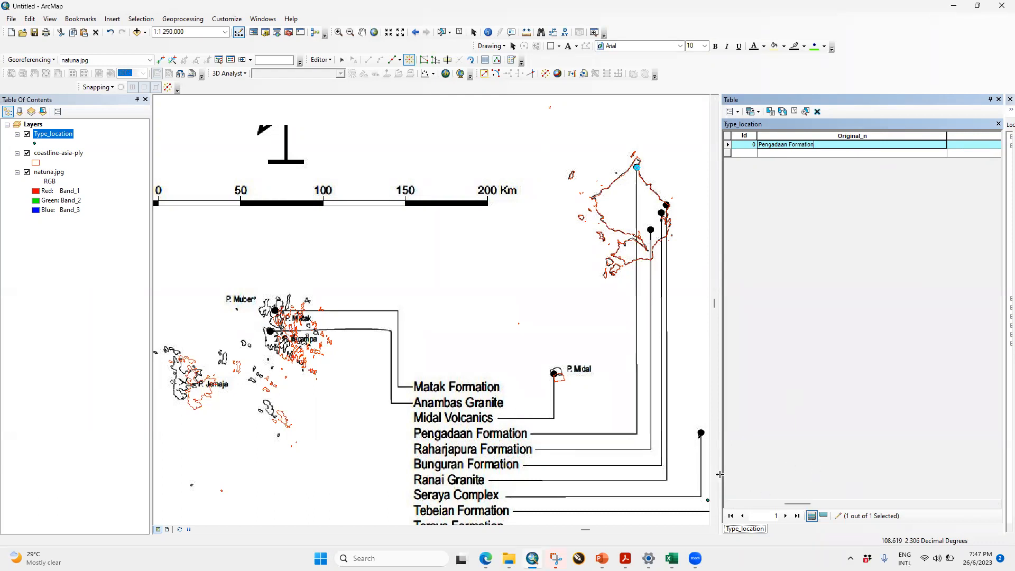
pyautogui.moveTo(721, 474); pyautogui.dragTo(593, 472)
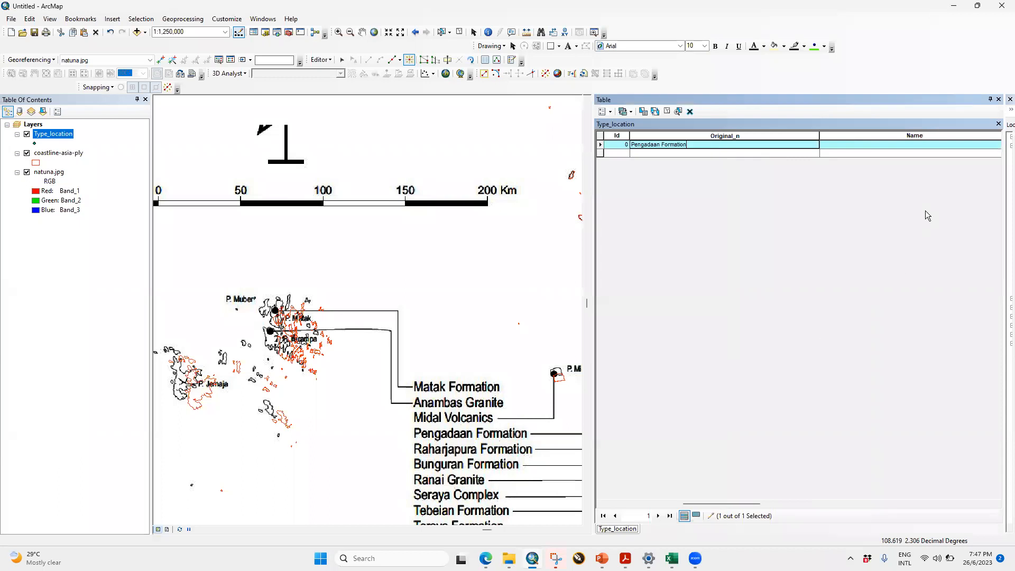
pyautogui.click(894, 147)
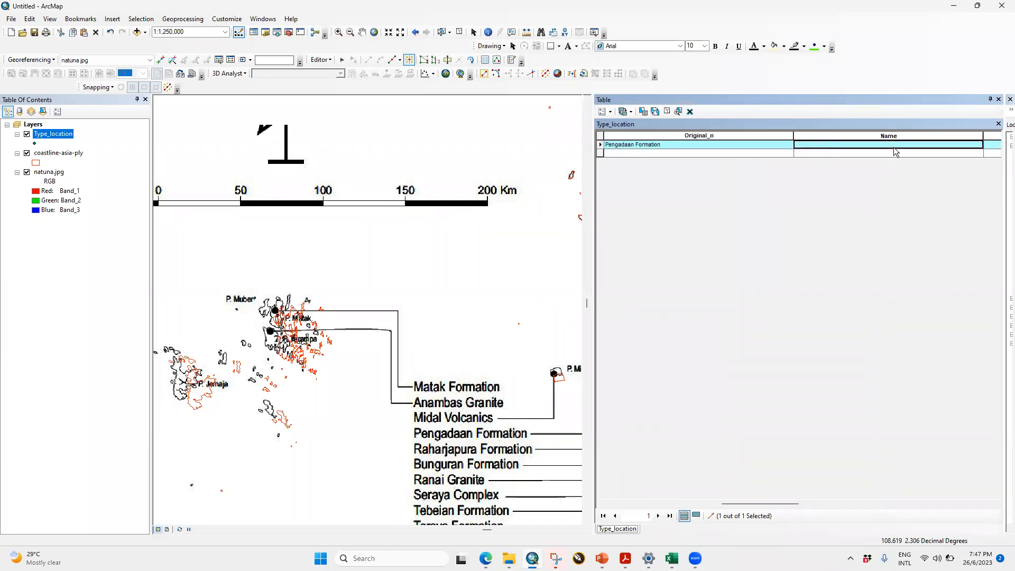
pyautogui.write('Pengadaan')
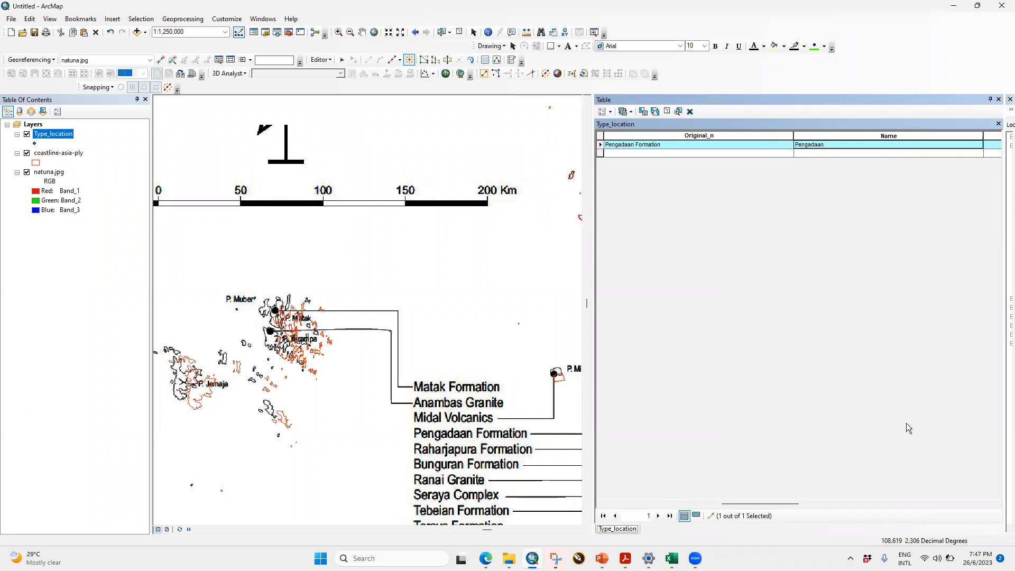
# Review the point's remaining attribute fields, from Rock_type and Lithology through Group_name, Name_1 and Hyperlink.
pyautogui.moveTo(763, 502); pyautogui.dragTo(788, 502)
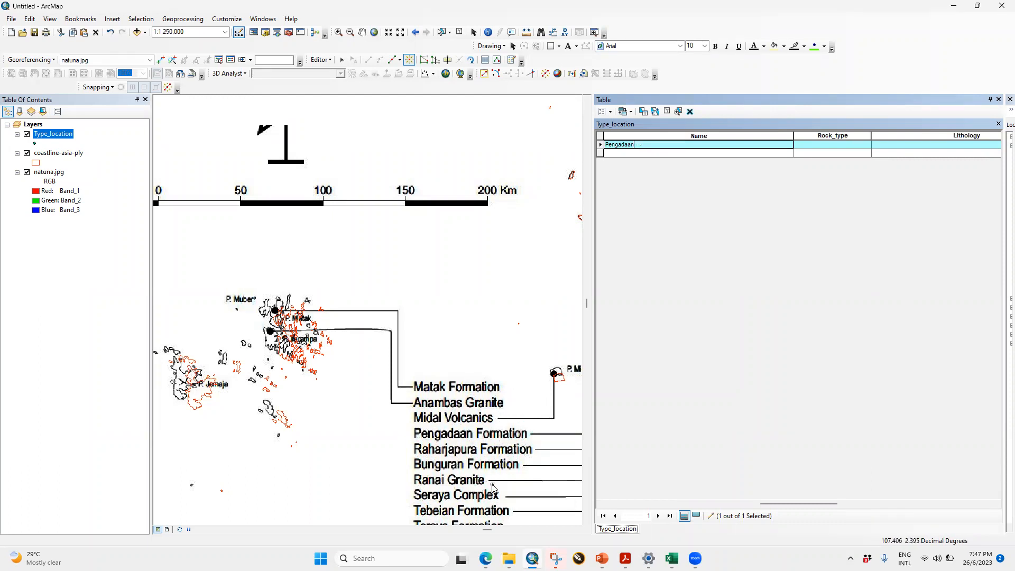
pyautogui.click(812, 143)
pyautogui.click(954, 146)
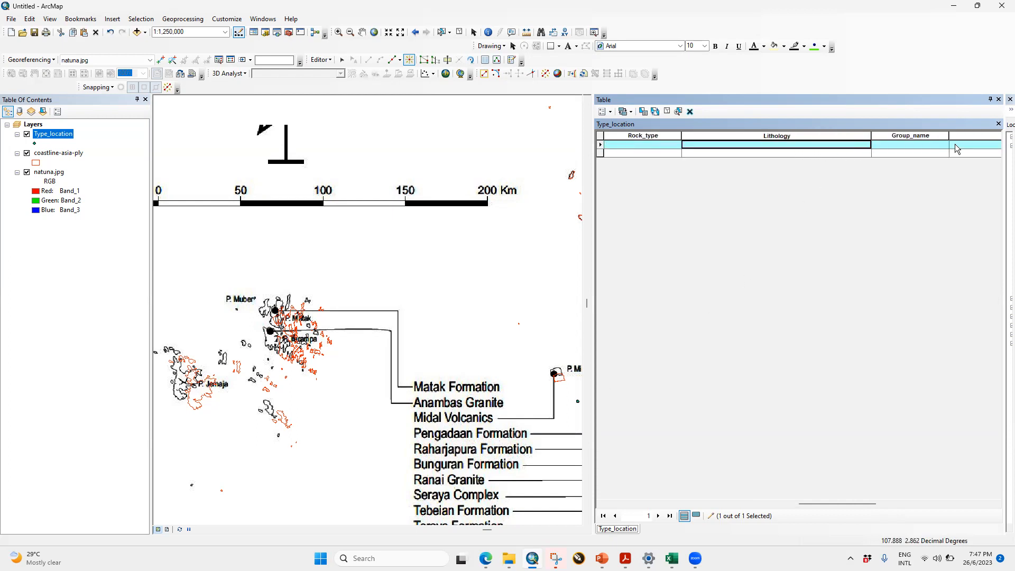
pyautogui.click(895, 144)
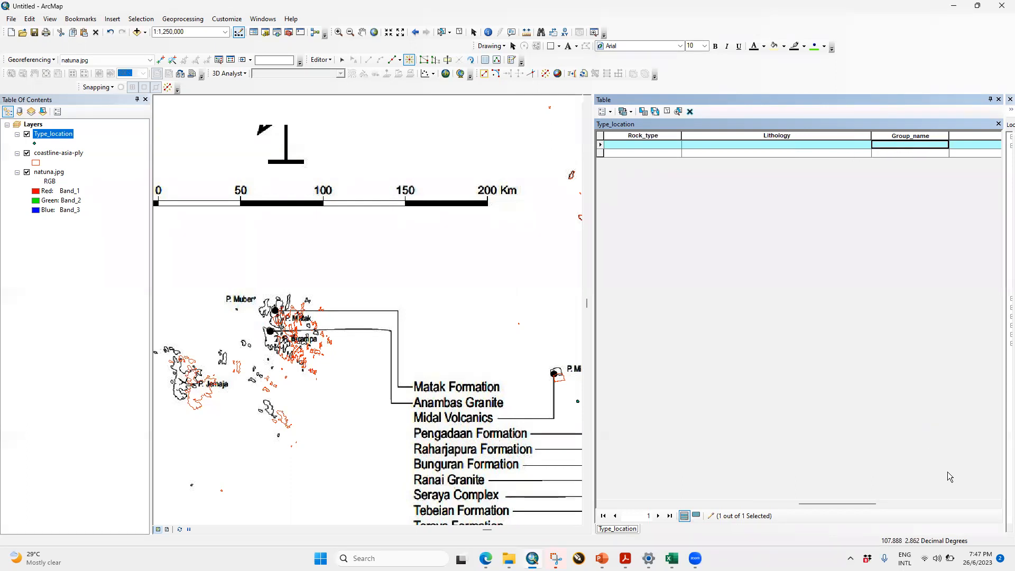
pyautogui.moveTo(840, 505); pyautogui.dragTo(923, 507)
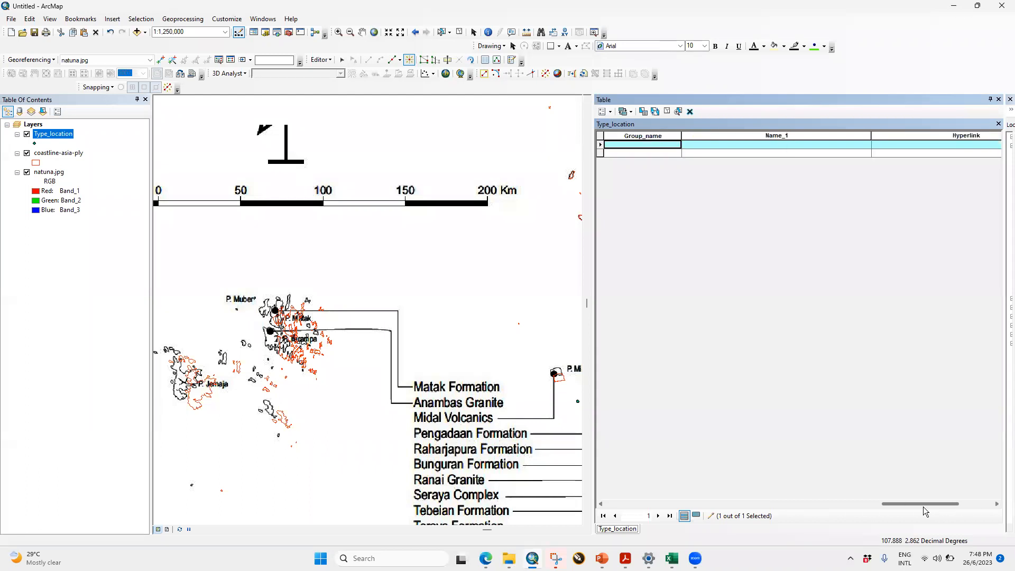
pyautogui.moveTo(923, 507); pyautogui.dragTo(891, 454)
pyautogui.click(767, 505)
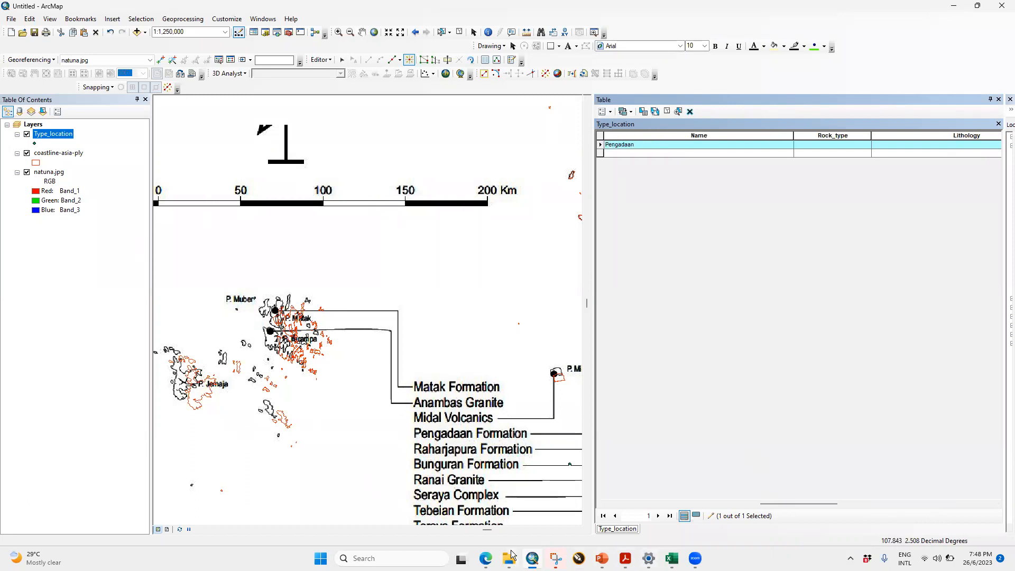
# Switch to the Geologi Indonesia lexicon page in the browser, search it for pengadaan, and return to ArcMap.
pyautogui.click(486, 558)
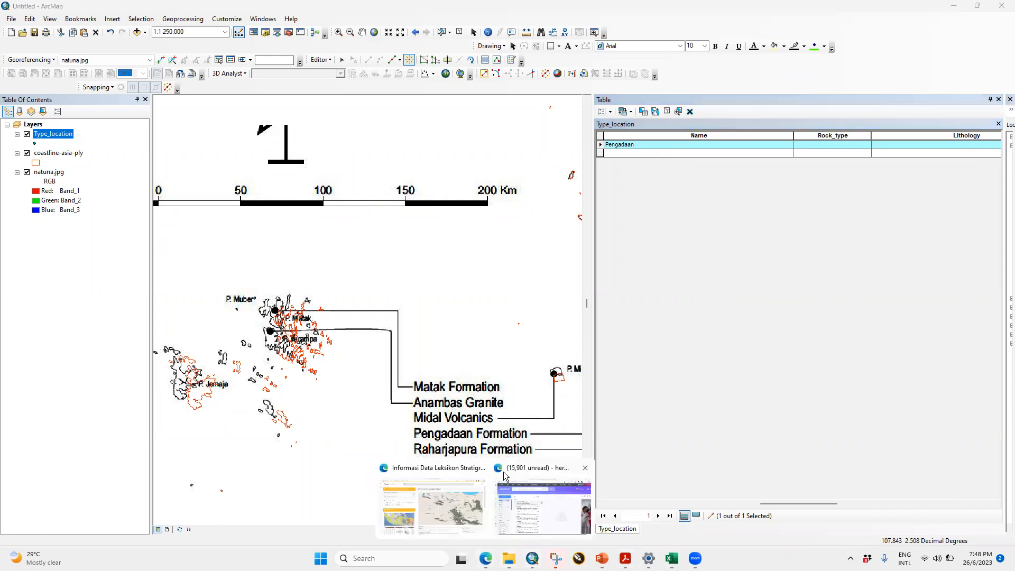
pyautogui.click(396, 471)
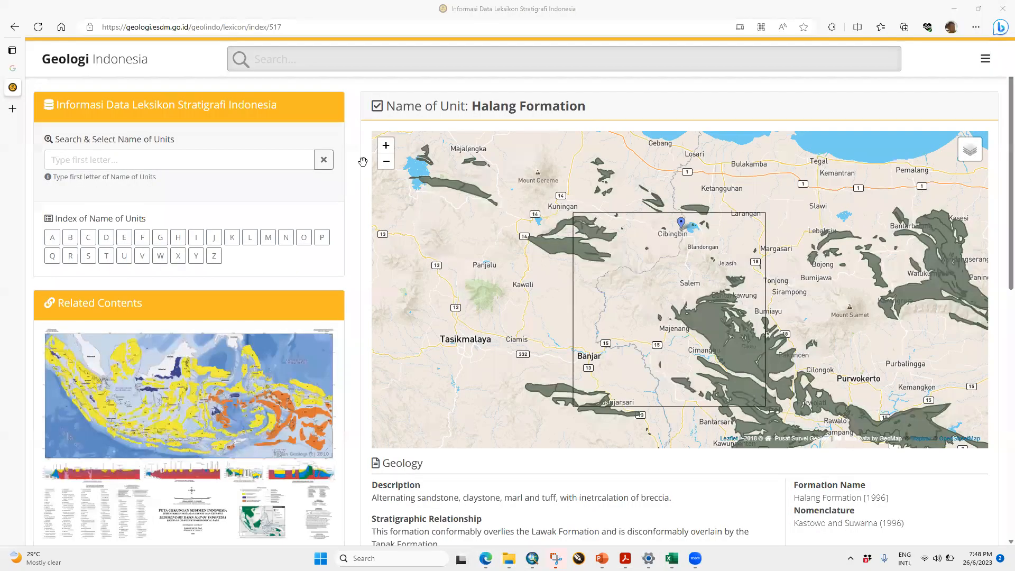
pyautogui.click(285, 60)
pyautogui.write('pengadaan')
pyautogui.press('Return')
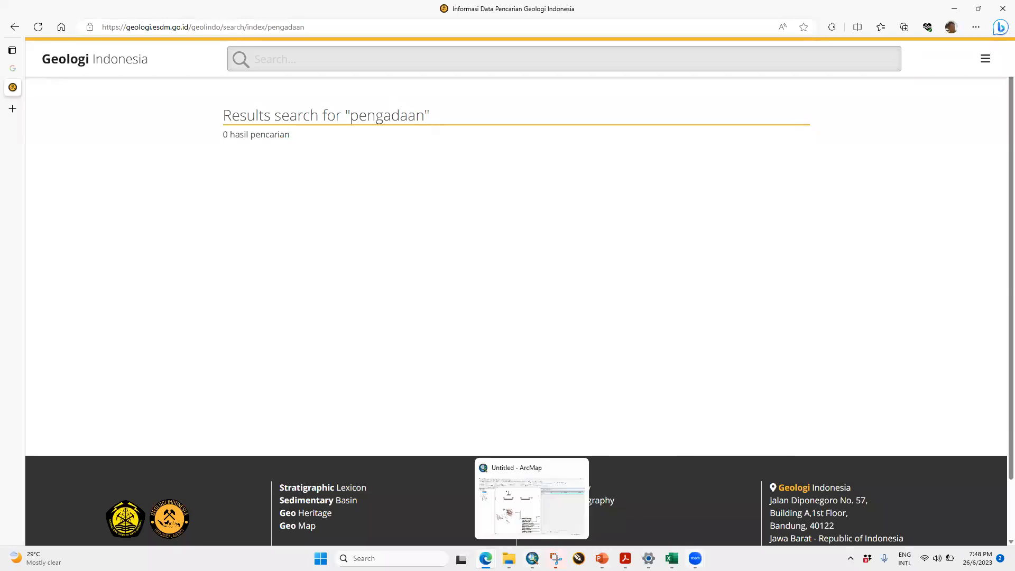
pyautogui.click(531, 558)
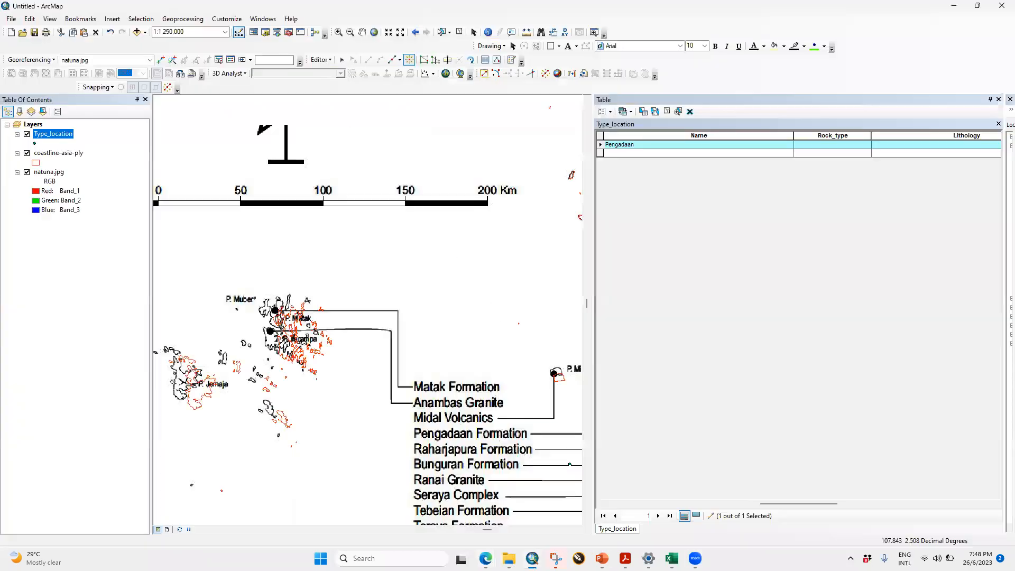
pyautogui.click(823, 147)
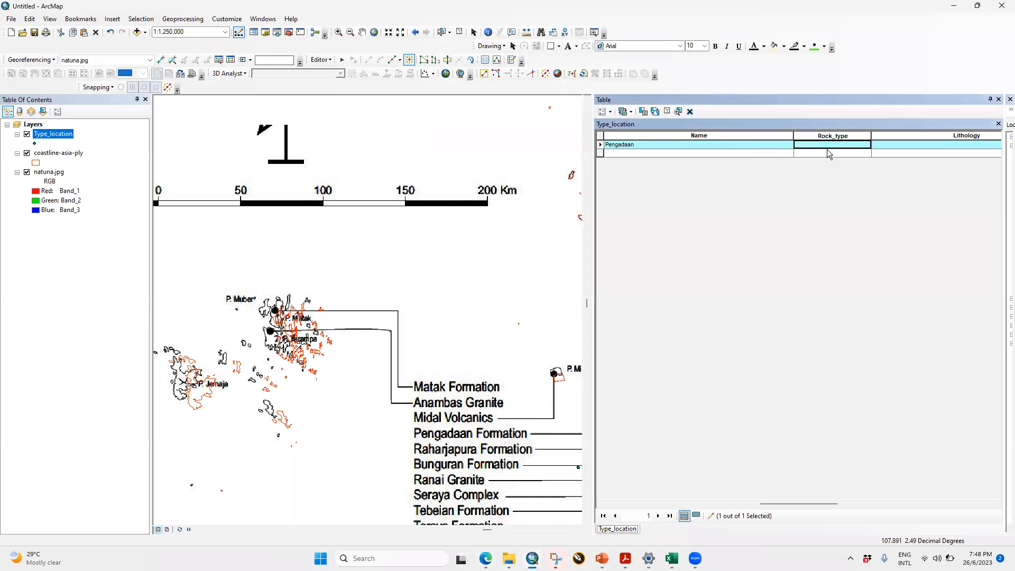
pyautogui.write('n')
pyautogui.press('BackSpace')
pyautogui.press('BackSpace')
pyautogui.press('BackSpace')
# Stop the edit session and save the edits to the Type_location layer.
pyautogui.moveTo(818, 504); pyautogui.dragTo(977, 504)
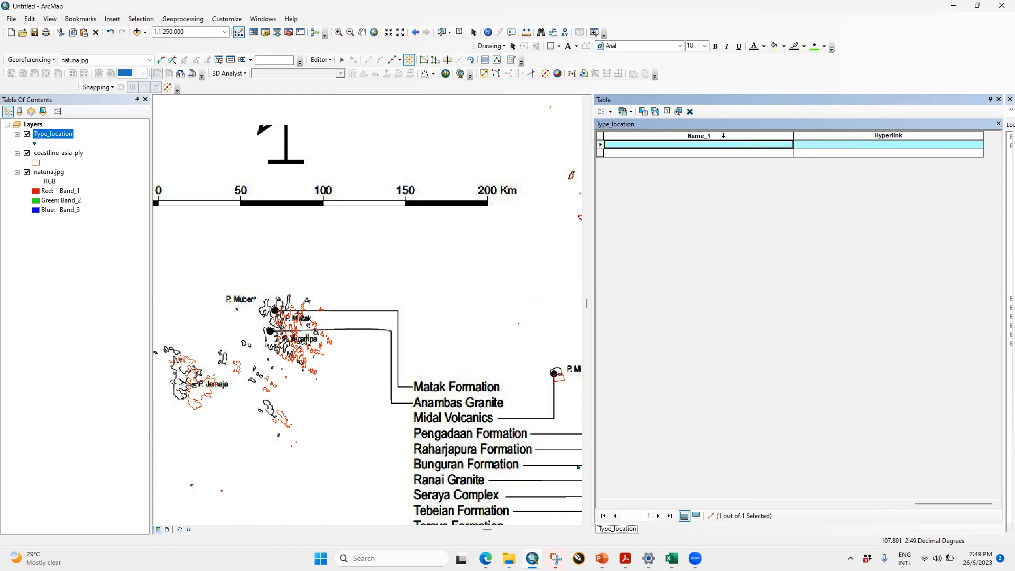
pyautogui.click(701, 136)
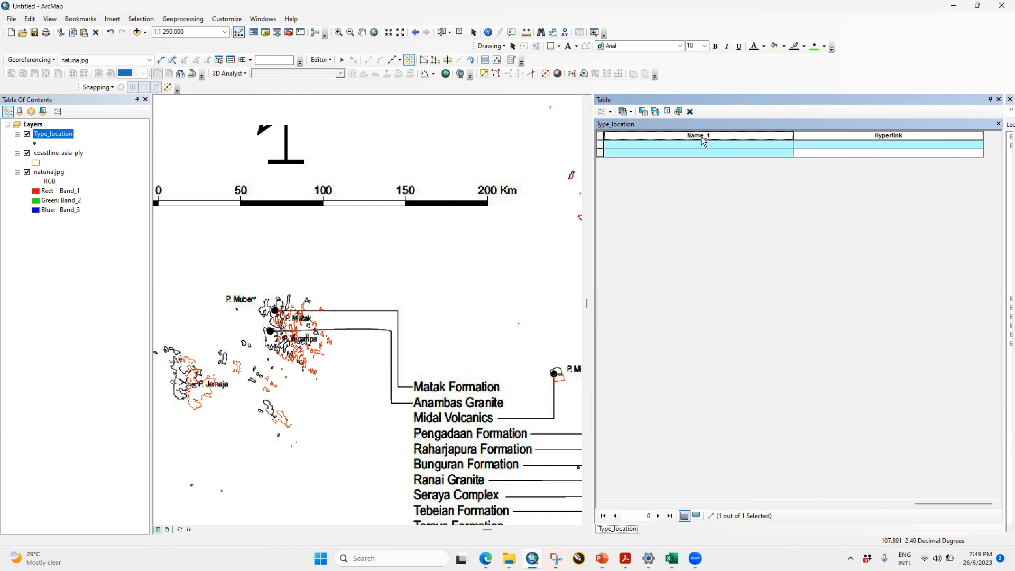
pyautogui.click(325, 59)
pyautogui.click(338, 83)
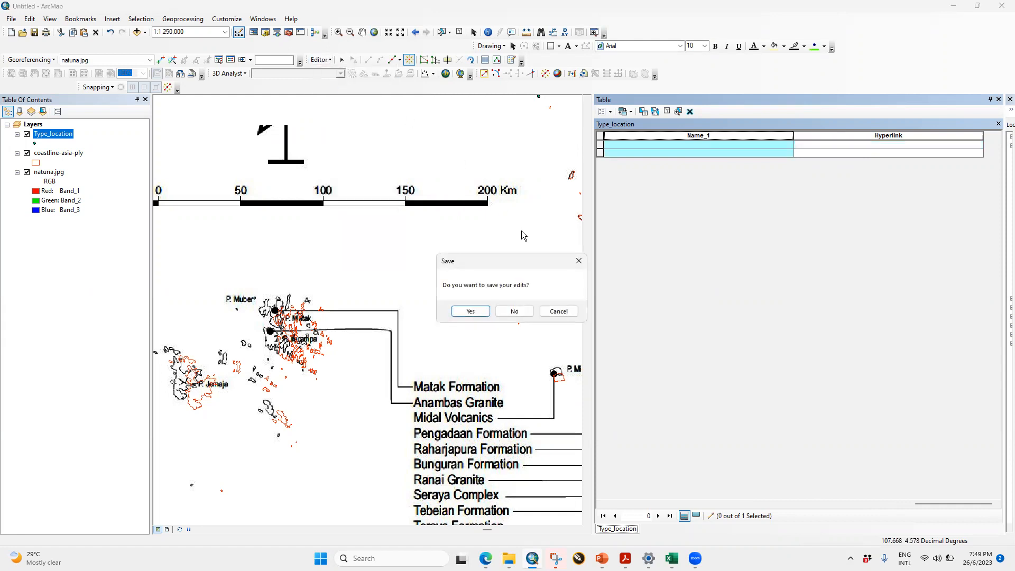
pyautogui.click(471, 312)
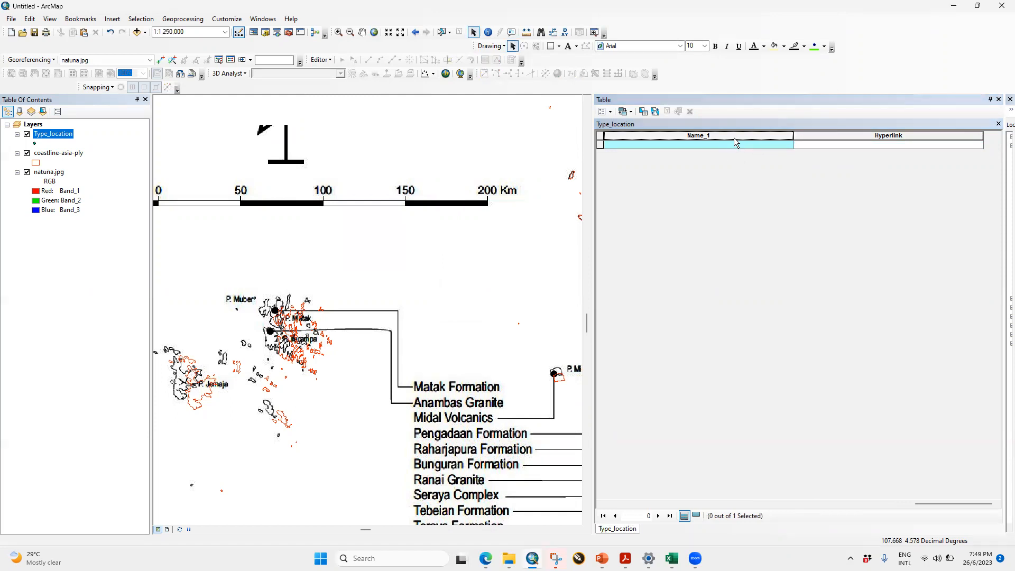
# Delete the Name_1 field from the Type_location attribute table.
pyautogui.click(510, 529)
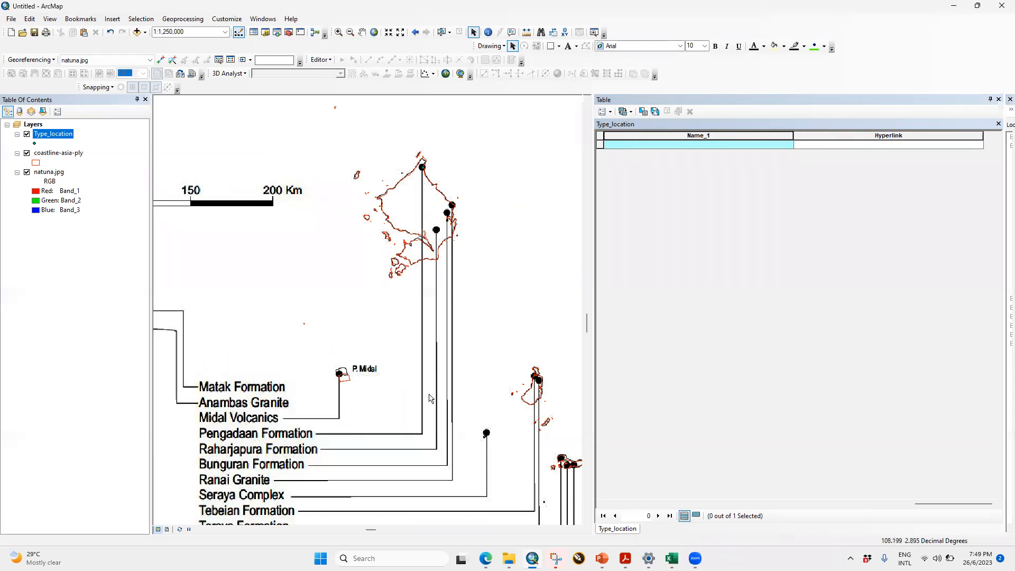
pyautogui.rightClick(700, 135)
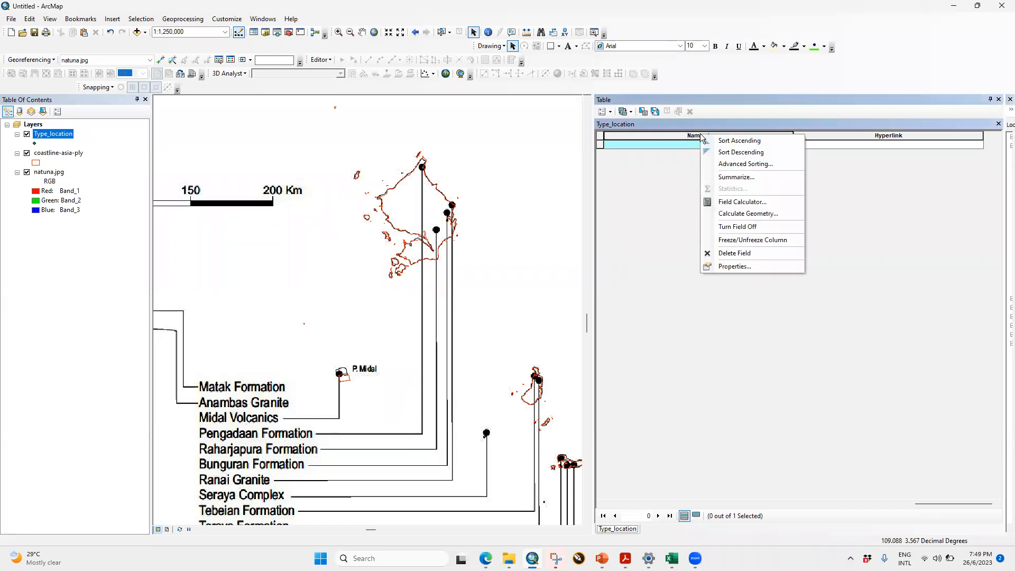
pyautogui.click(720, 257)
pyautogui.click(548, 320)
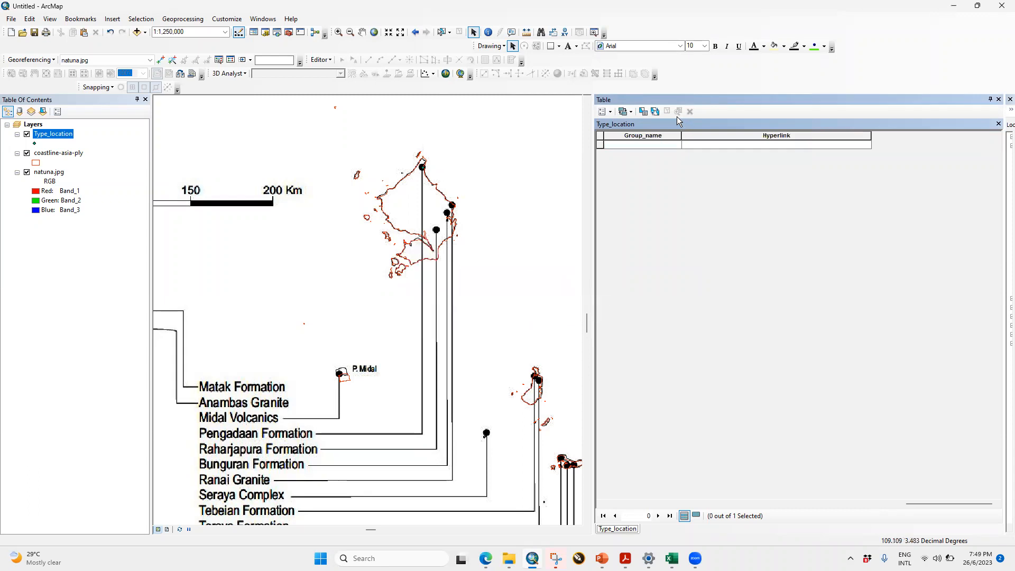
# Add a text field named Remarks to the Type_location attribute table.
pyautogui.click(610, 113)
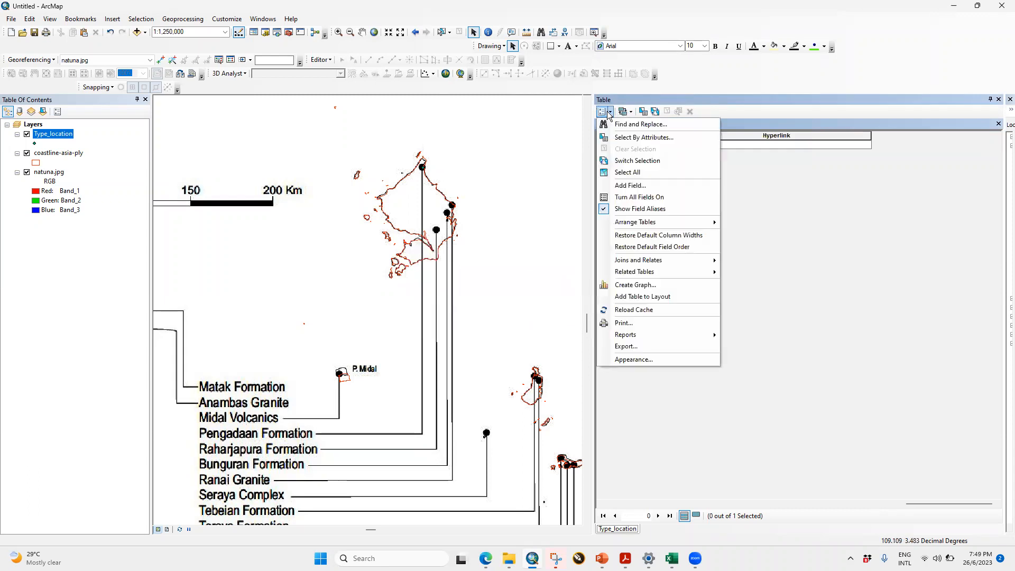
pyautogui.click(647, 182)
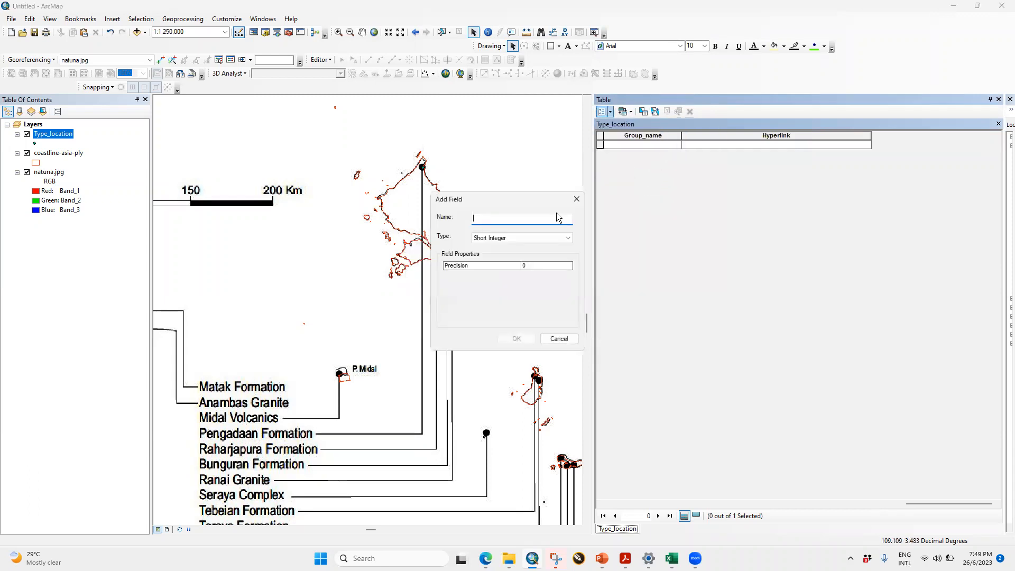
pyautogui.write('Remarks')
pyautogui.click(523, 237)
pyautogui.click(512, 275)
pyautogui.click(525, 340)
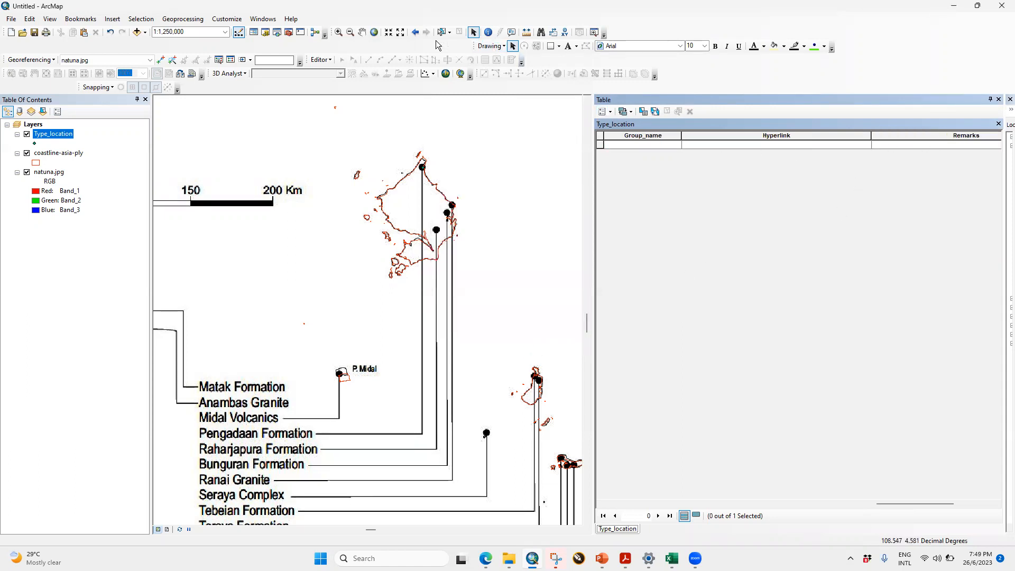
# Start an edit session and select the Pengadaan record in the Type_location table with its feature attributes open.
pyautogui.click(321, 59)
pyautogui.click(341, 72)
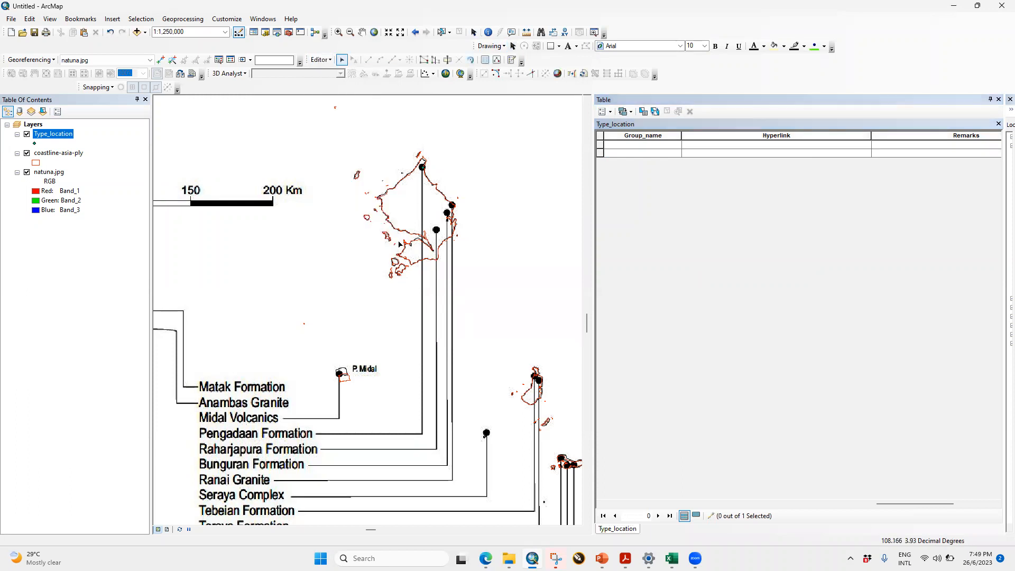
pyautogui.click(950, 144)
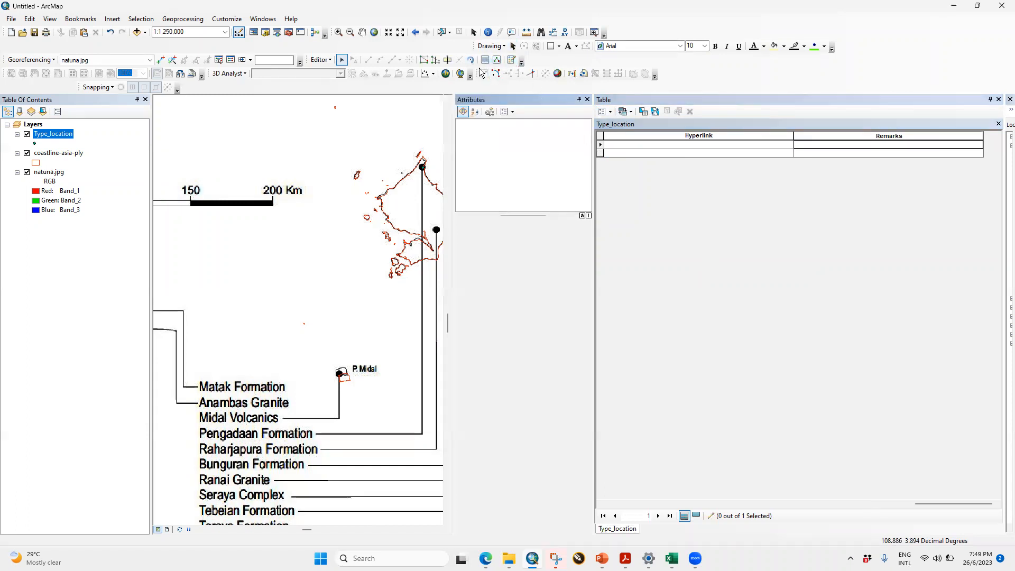
pyautogui.click(601, 144)
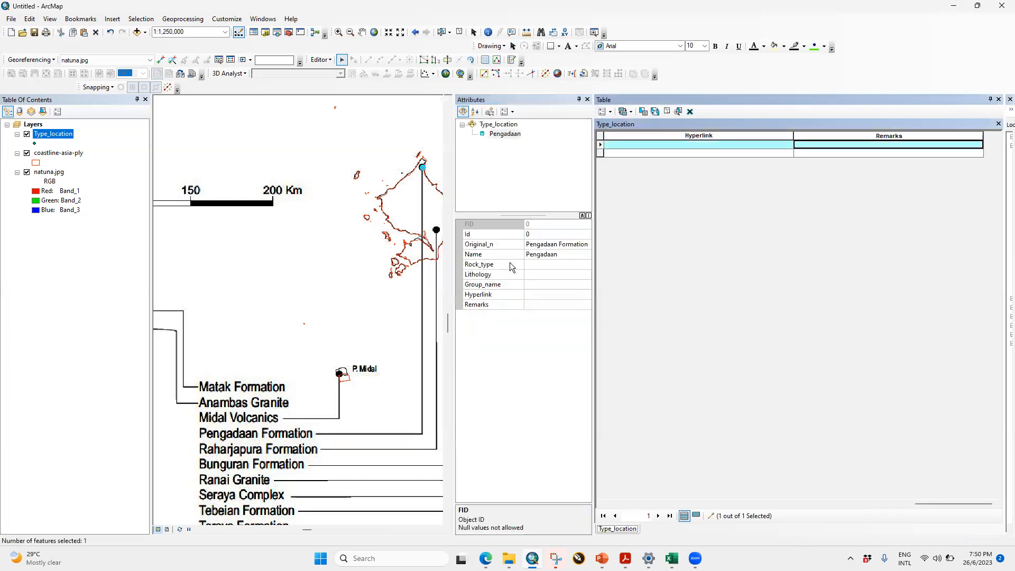
# Enter No web in the Remarks field of the Pengadaan point.
pyautogui.click(550, 266)
pyautogui.click(541, 304)
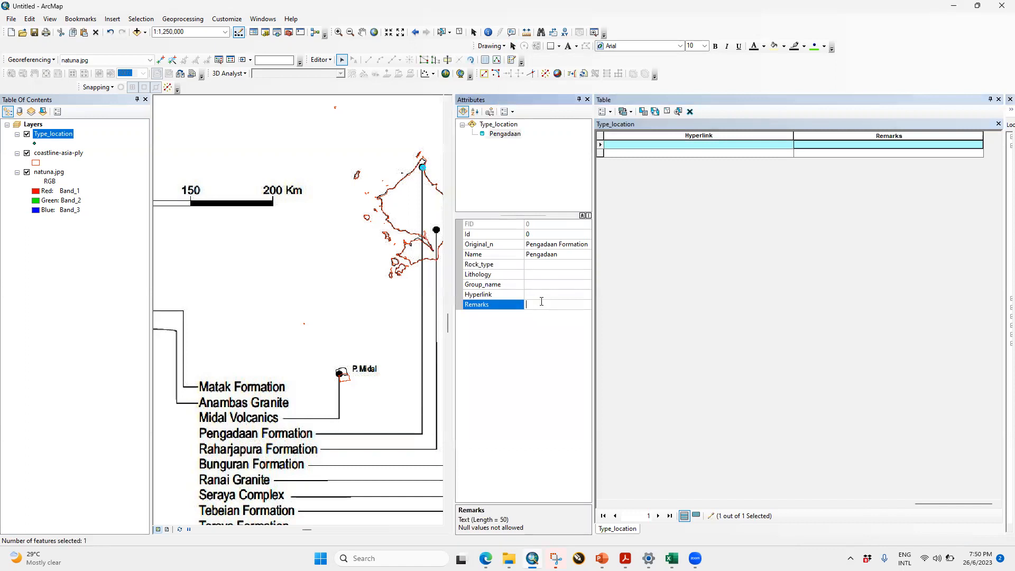
pyautogui.write('No')
pyautogui.write('t on')
pyautogui.write(' web')
pyautogui.press('BackSpace')
pyautogui.press('BackSpace')
pyautogui.press('BackSpace')
pyautogui.press('BackSpace')
pyautogui.press('BackSpace')
pyautogui.press('BackSpace')
pyautogui.press('BackSpace')
pyautogui.press('BackSpace')
pyautogui.press('BackSpace')
pyautogui.write('Not')
pyautogui.press('BackSpace')
pyautogui.write('eweb')
pyautogui.press('BackSpace')
pyautogui.press('BackSpace')
pyautogui.press('BackSpace')
pyautogui.write('web')
# Restrict the Type_location attribute table to the selected records and bring its first fields into view.
pyautogui.click(438, 530)
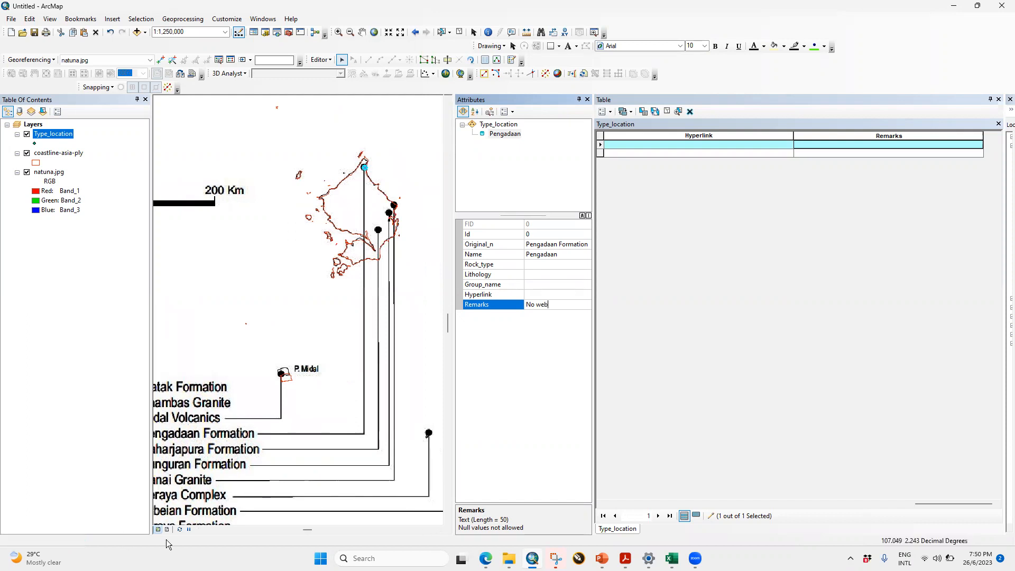
pyautogui.click(198, 529)
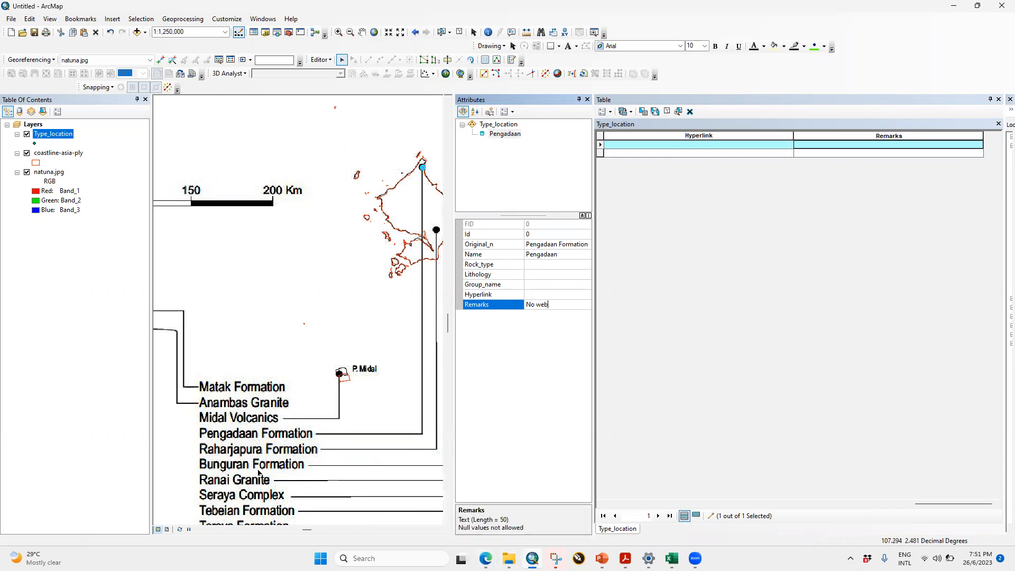
pyautogui.click(439, 530)
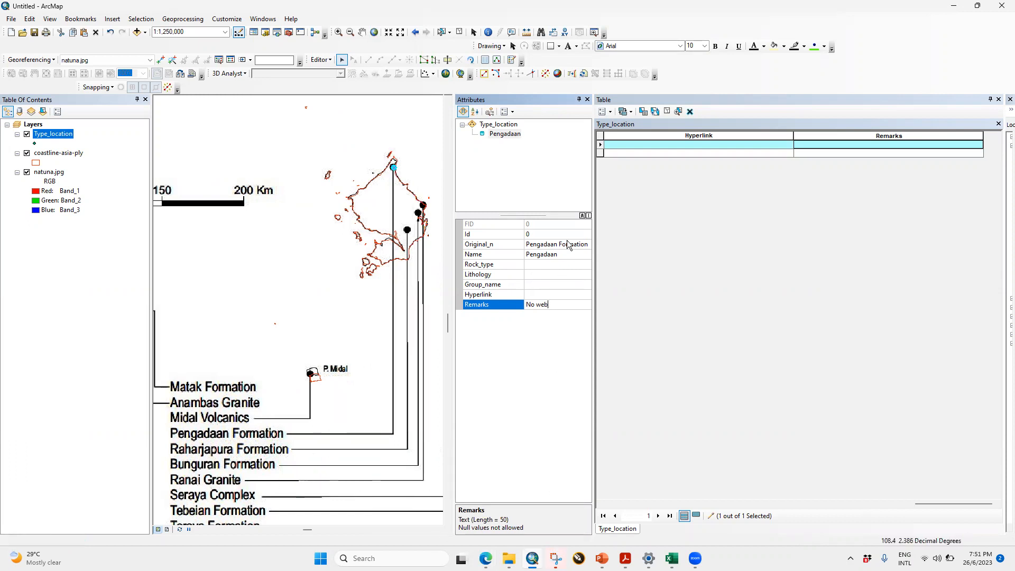
pyautogui.click(901, 506)
pyautogui.moveTo(901, 506); pyautogui.dragTo(698, 514)
pyautogui.click(696, 515)
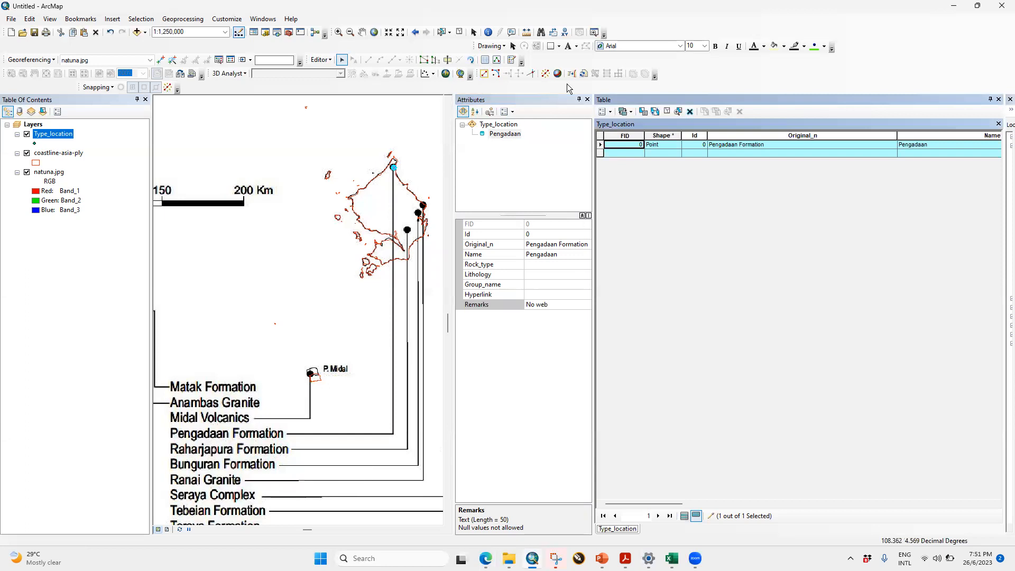
# Open the Create Features templates and narrow the table of contents to give the map more room.
pyautogui.click(497, 60)
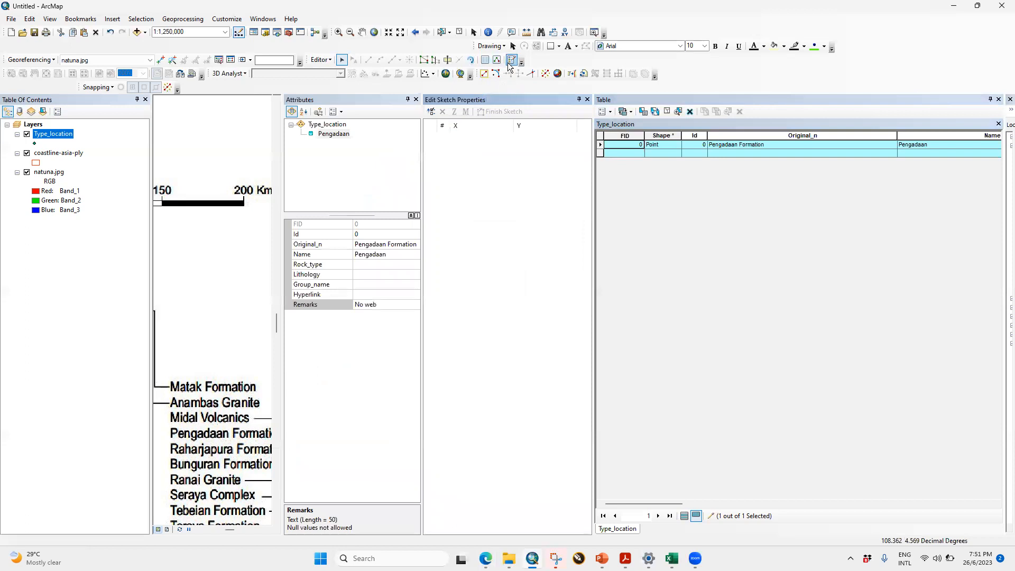
pyautogui.click(586, 100)
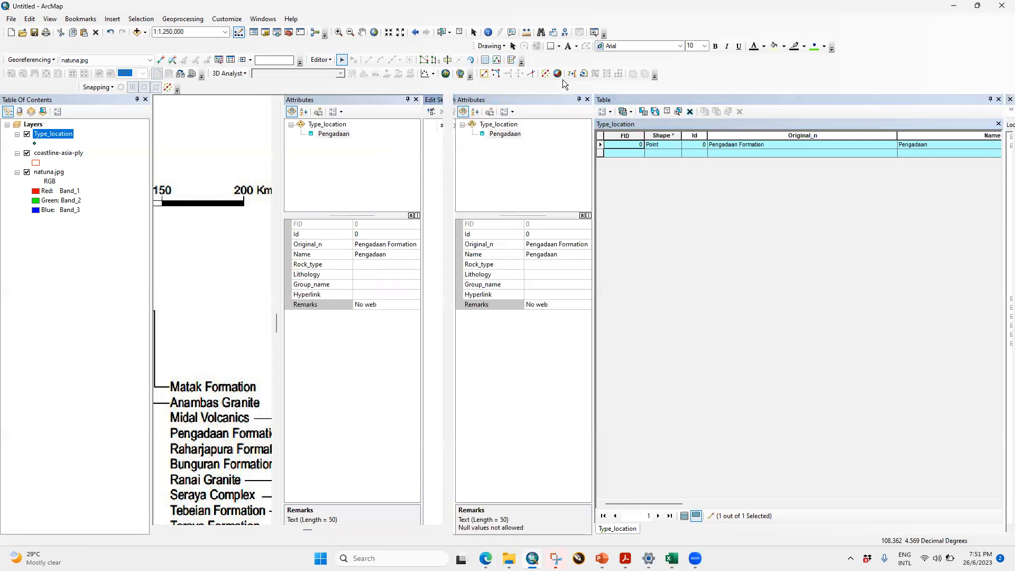
pyautogui.click(512, 61)
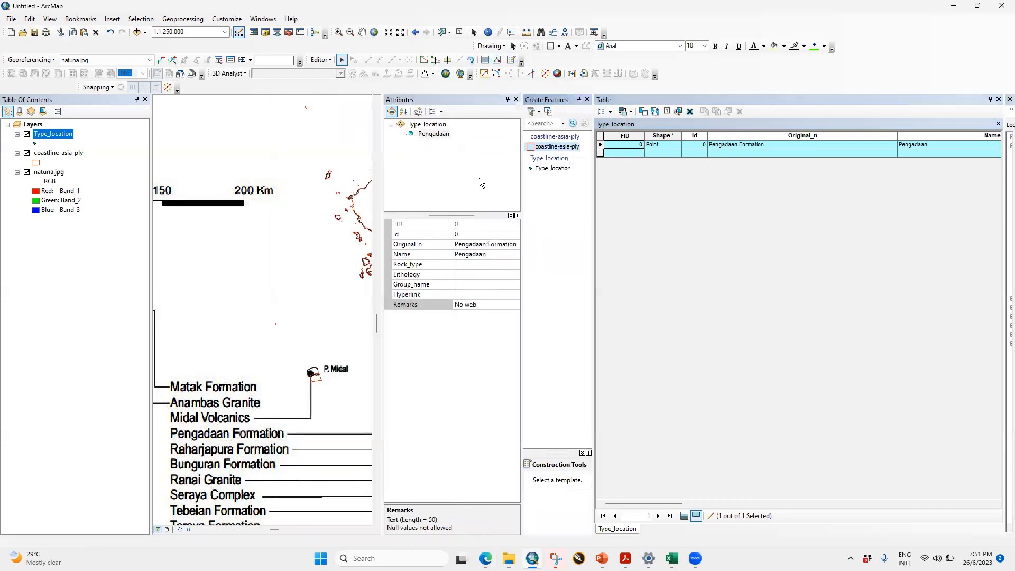
pyautogui.click(432, 134)
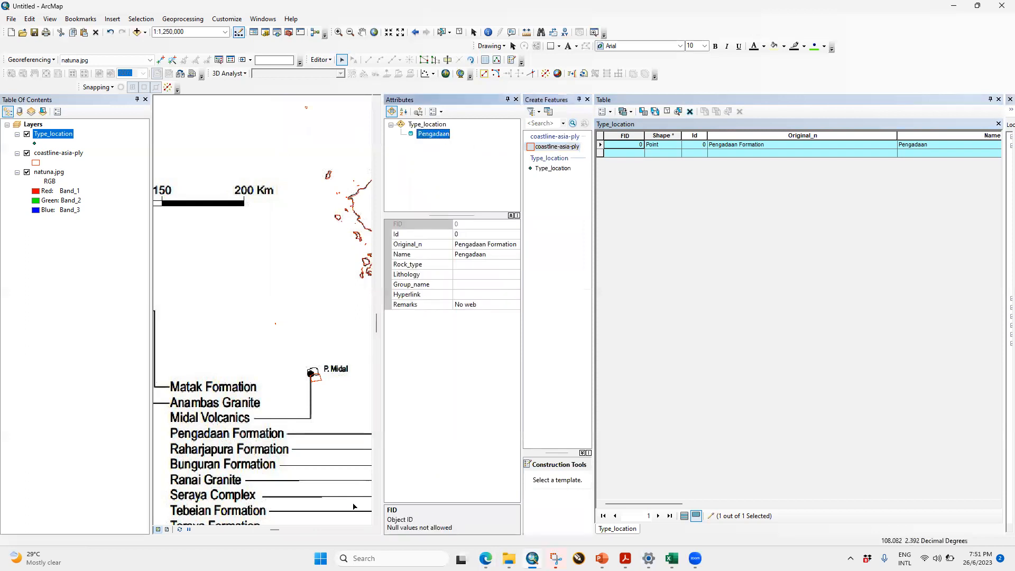
pyautogui.click(367, 530)
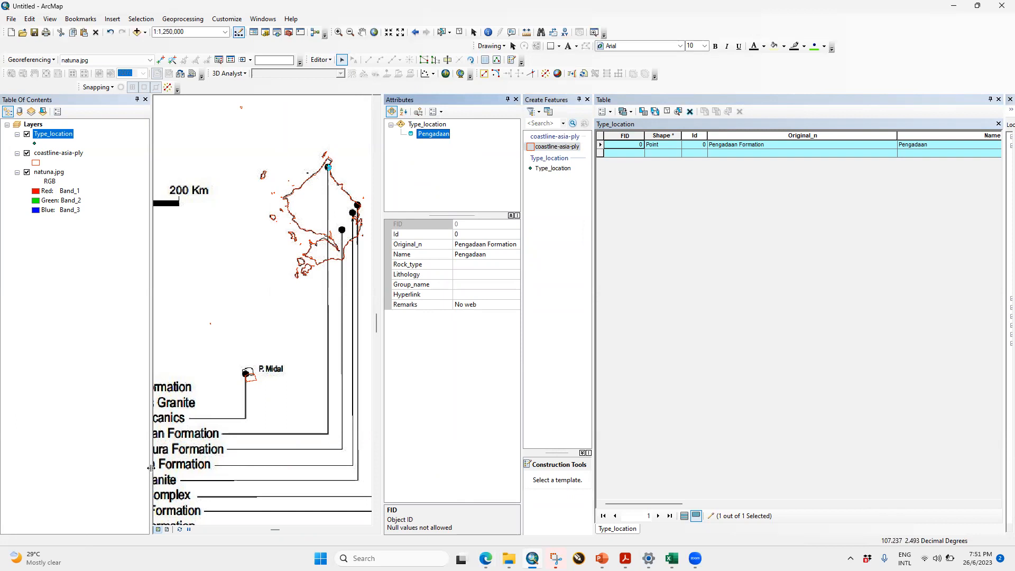
pyautogui.moveTo(150, 466); pyautogui.dragTo(62, 463)
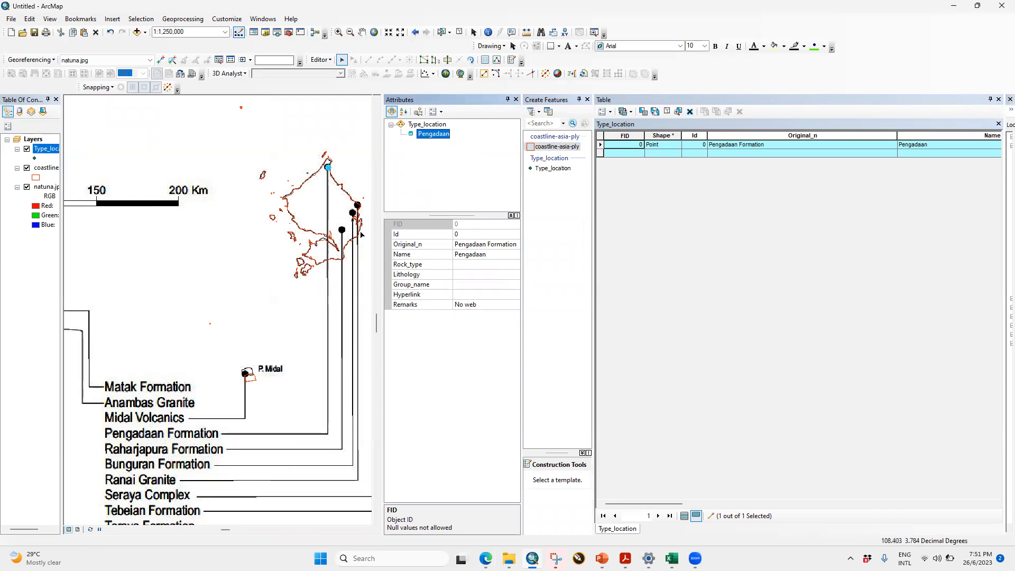
# Place a Type_location point on the Ranai Granite locality dot on the island's east coast.
pyautogui.click(358, 207)
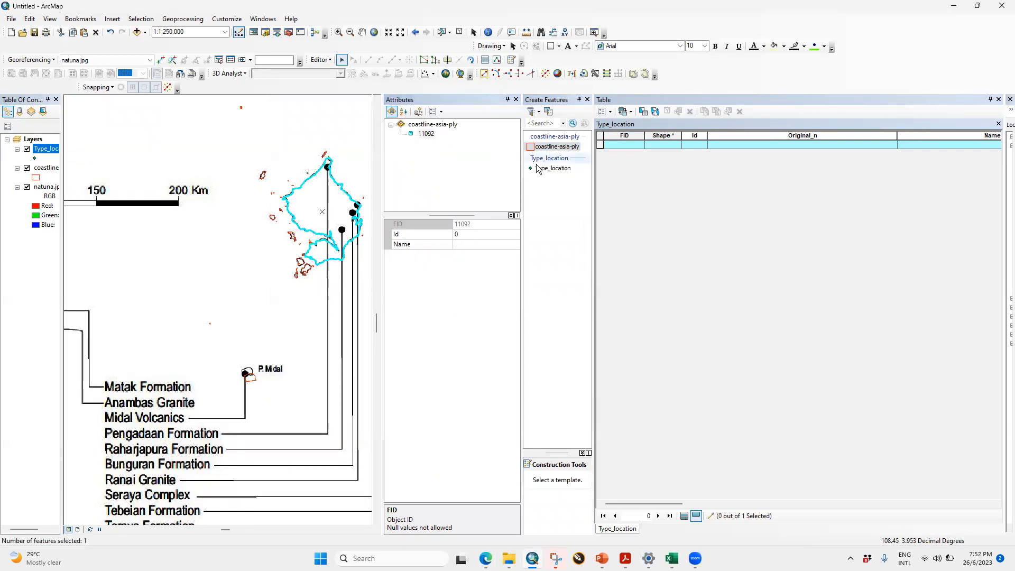
pyautogui.click(553, 168)
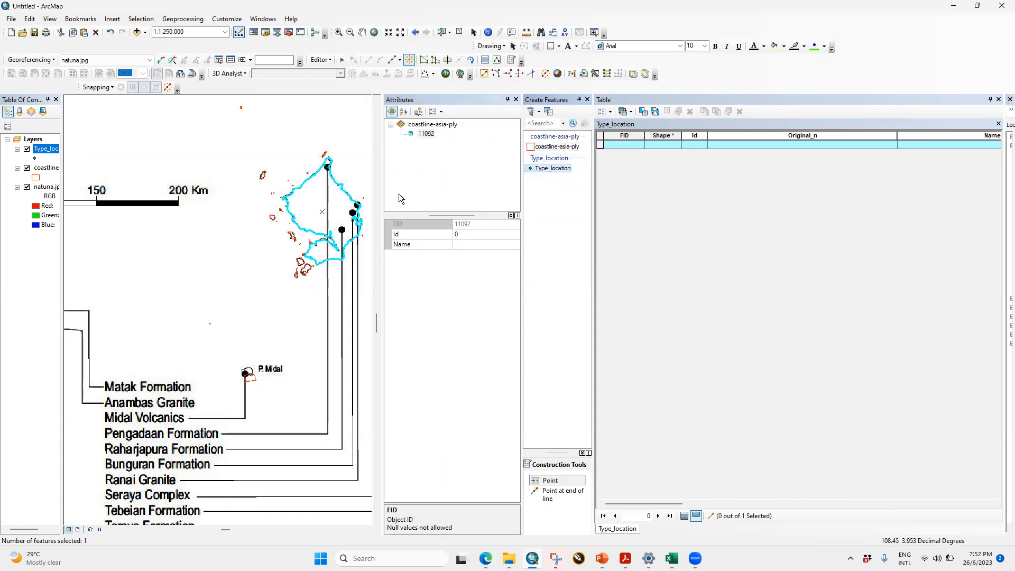
pyautogui.click(358, 206)
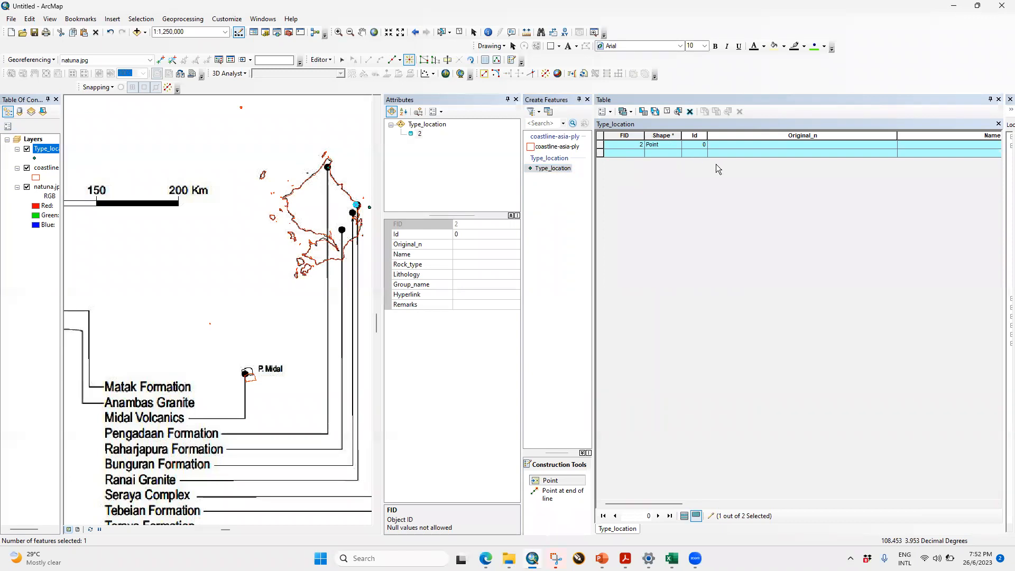
# Fill in the new point's Original_n field with Ranai Granite and its Name field with Ranai.
pyautogui.click(744, 143)
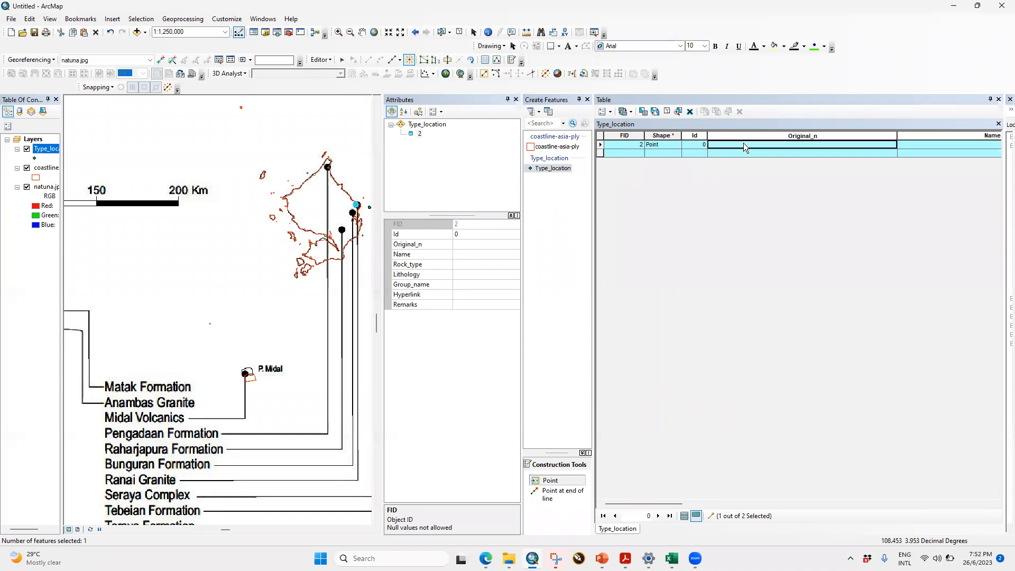
pyautogui.write('Rana')
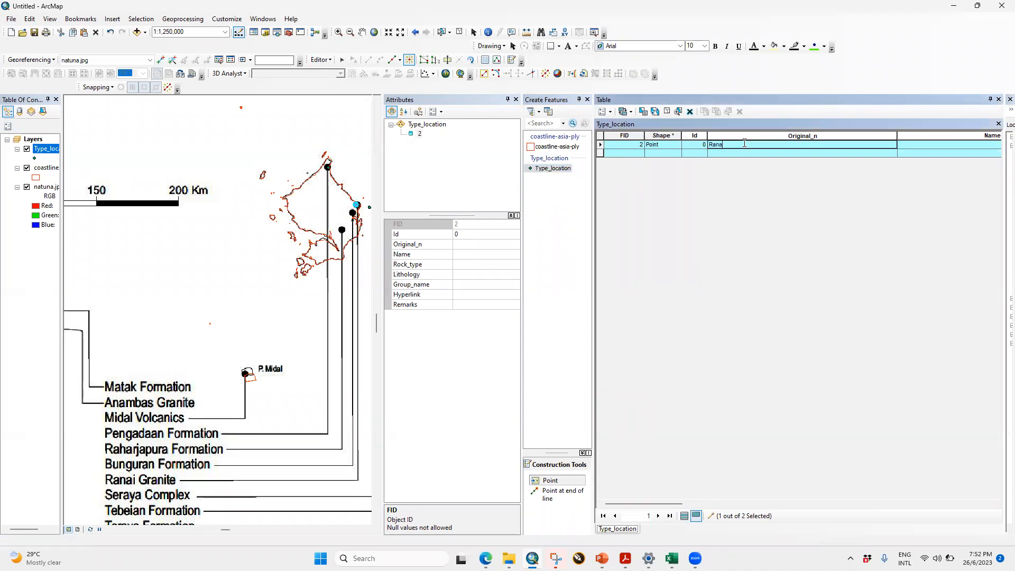
pyautogui.write('i Granite')
pyautogui.click(919, 145)
pyautogui.write('Ranai')
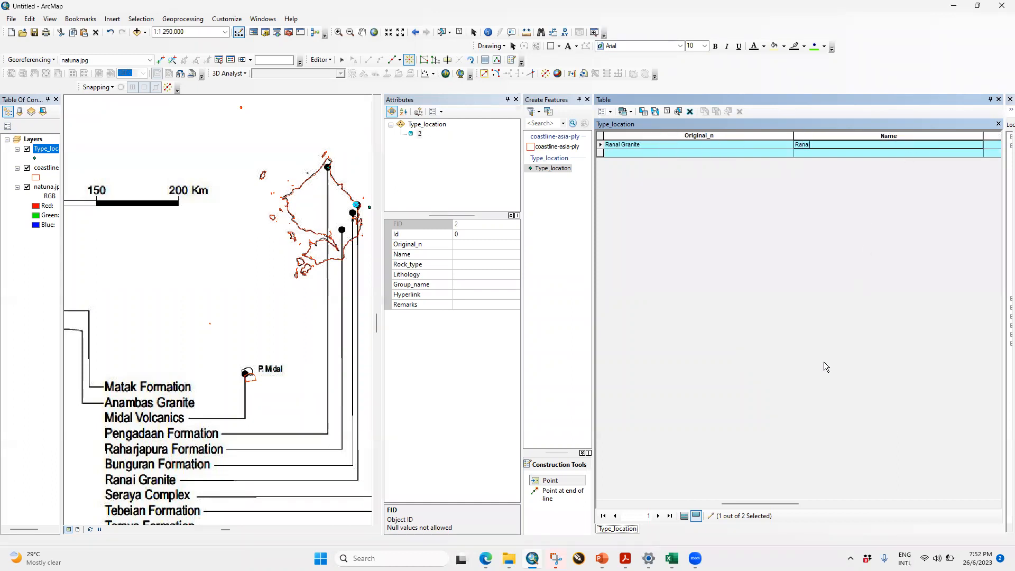
# Set the Ranai point's Rock_type to Igneous and its Lithology to Granite.
pyautogui.moveTo(749, 503); pyautogui.dragTo(779, 503)
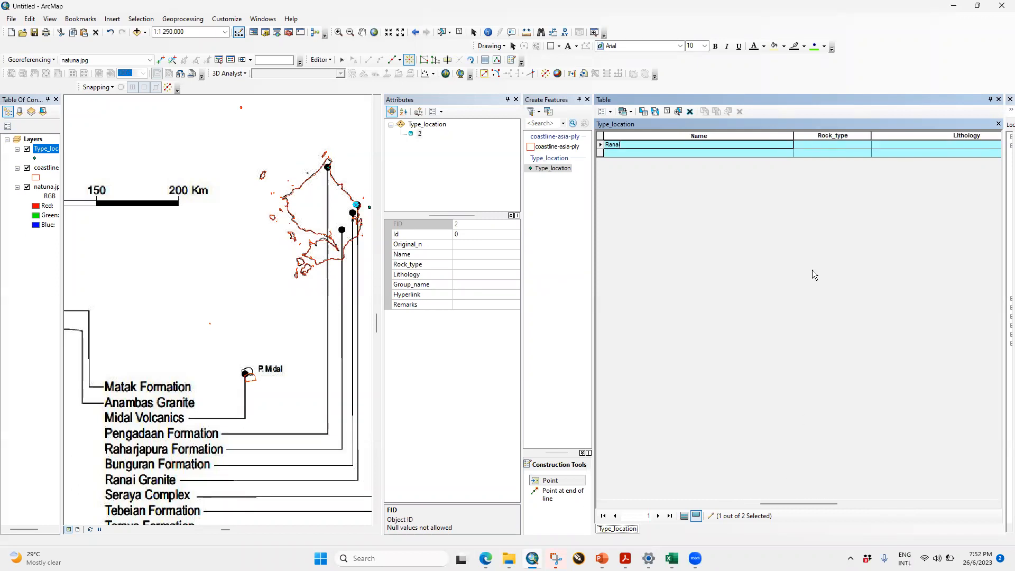
pyautogui.click(818, 147)
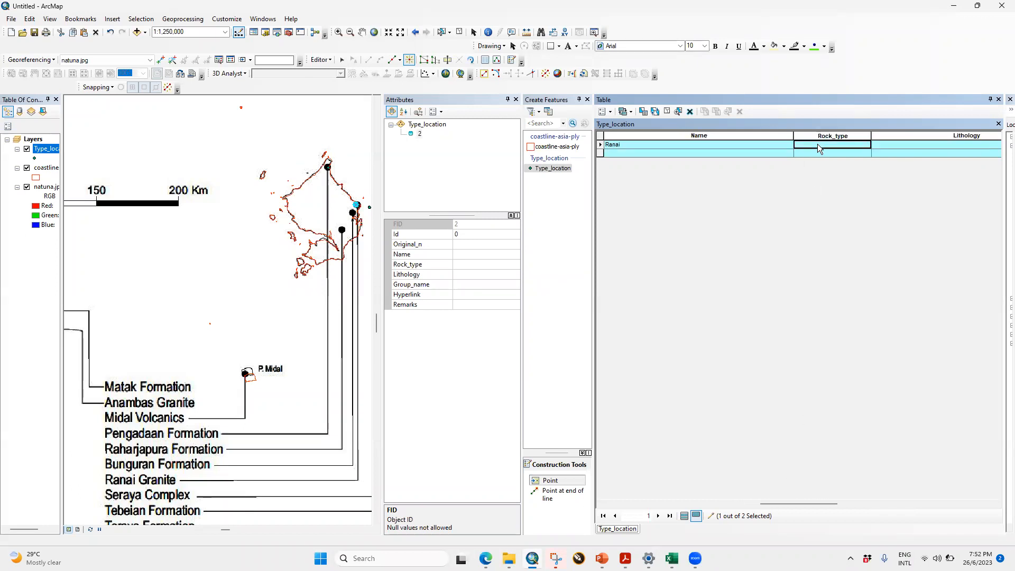
pyautogui.write('Igneou')
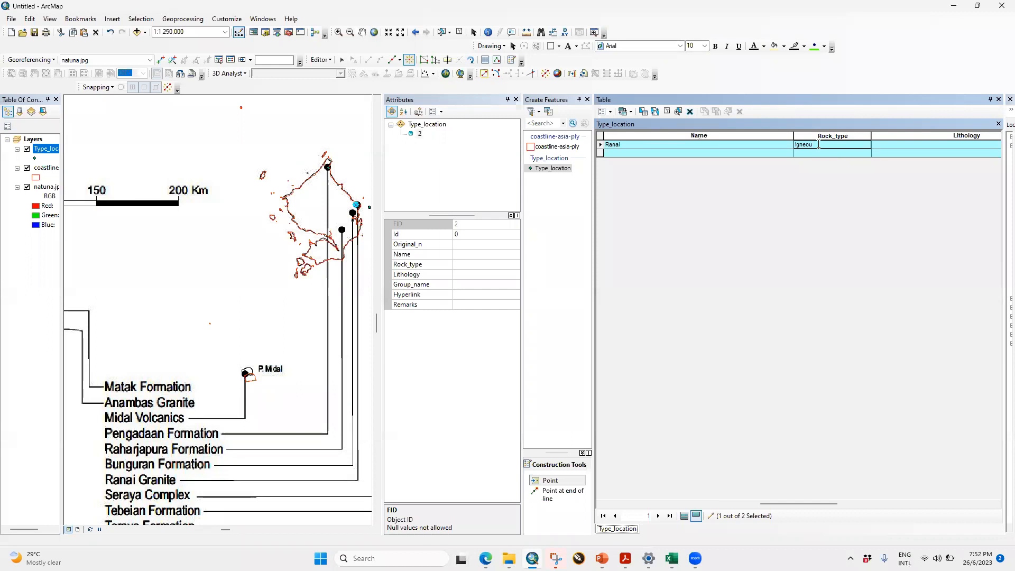
pyautogui.write('s')
pyautogui.press('Tab')
pyautogui.write('Granite')
pyautogui.press('Tab')
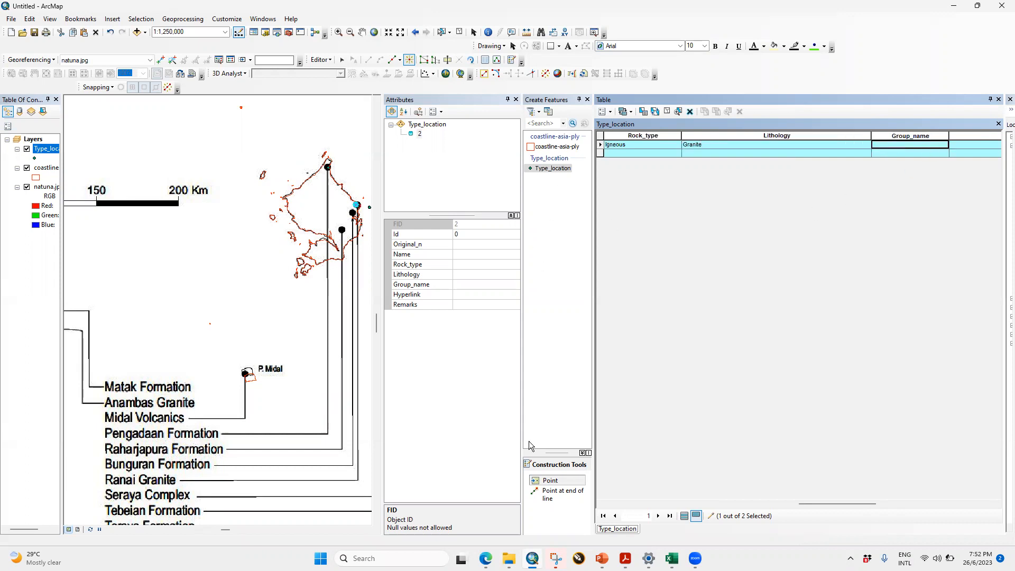
# Switch to the Geologi Indonesia site in the browser and search it for ranai.
pyautogui.moveTo(486, 558)
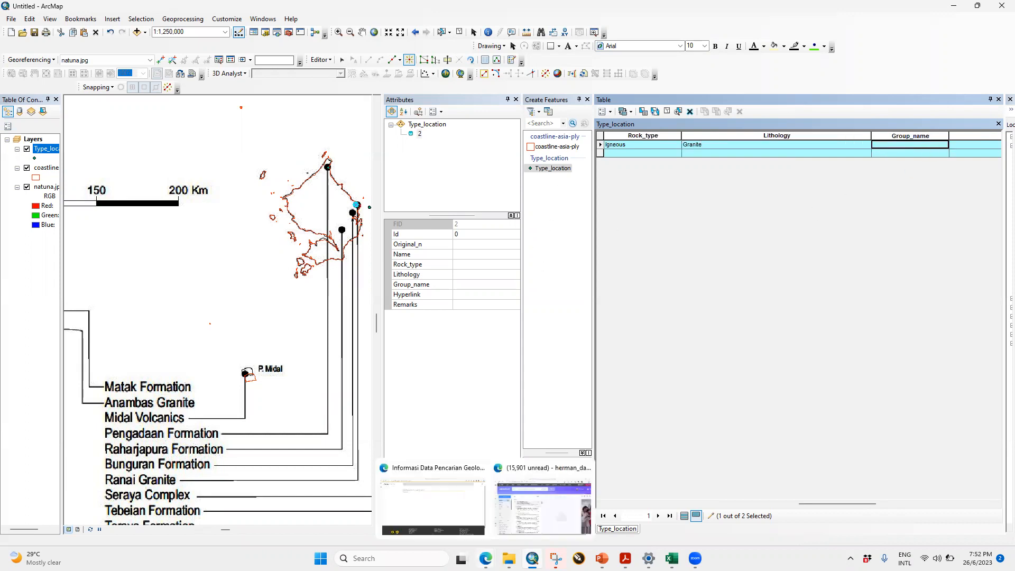
pyautogui.click(448, 507)
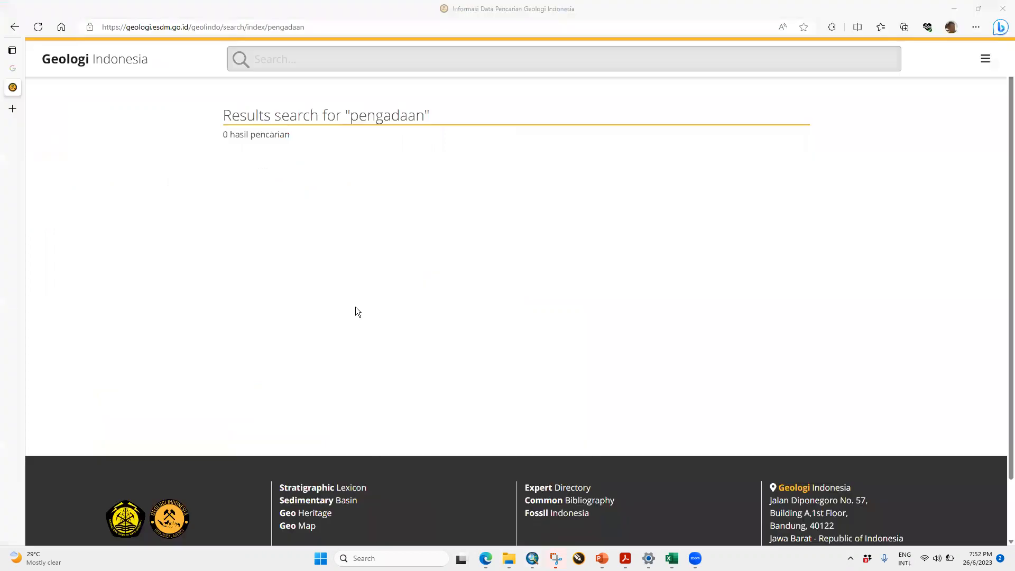
pyautogui.click(287, 59)
pyautogui.write('ranai')
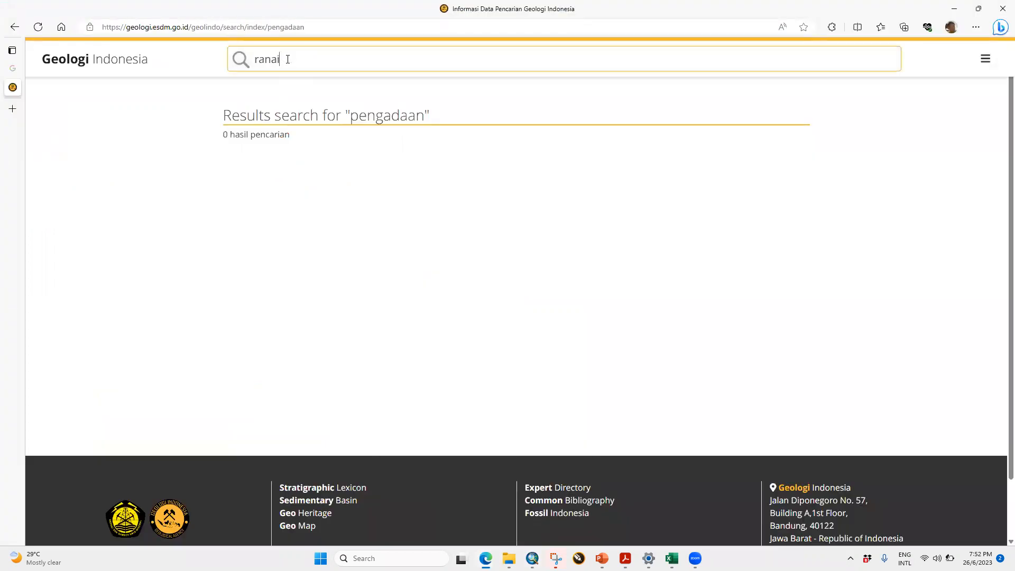
pyautogui.press('Return')
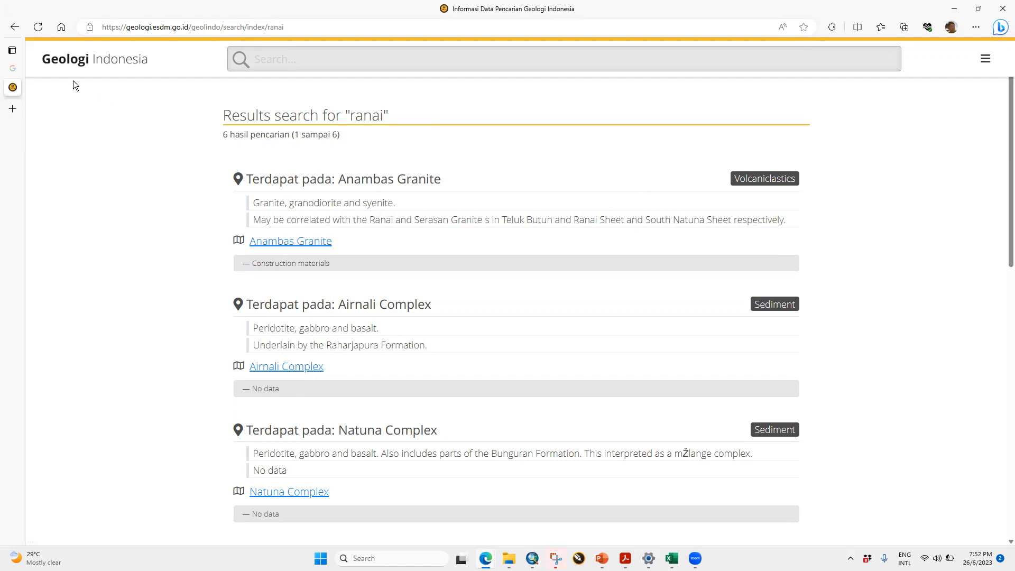
# Go back to the stratigraphic lexicon page, search its names of units for ranai and look through the page.
pyautogui.click(10, 31)
pyautogui.click(10, 32)
pyautogui.click(16, 34)
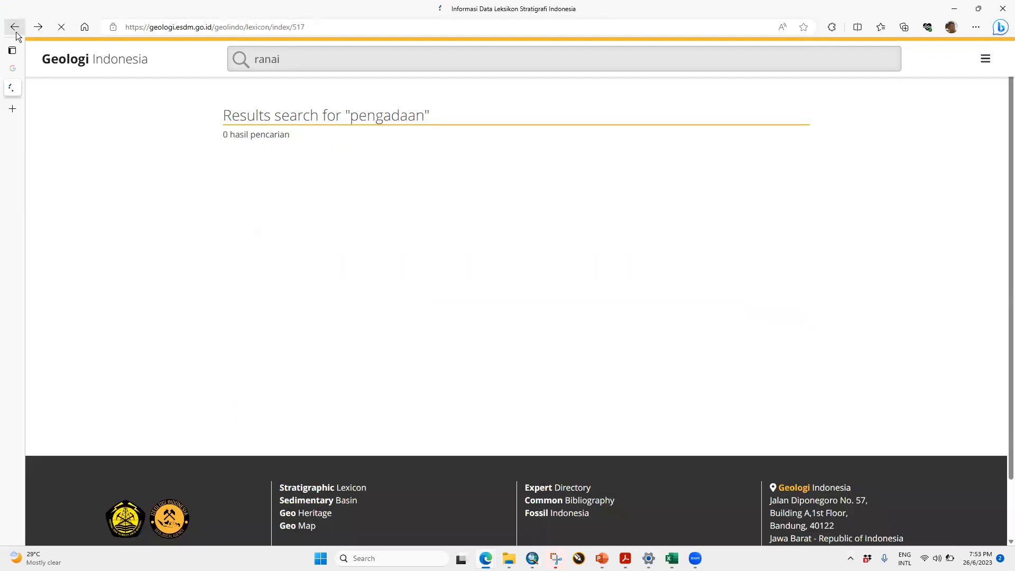
pyautogui.write('ranai')
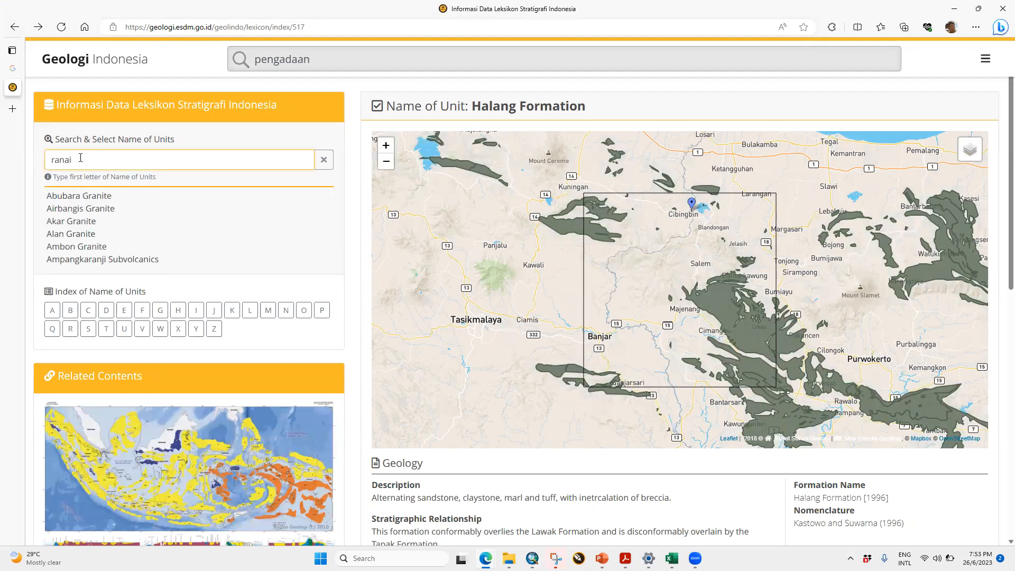
pyautogui.scroll(-1, 85, 198)
pyautogui.scroll(-1, 106, 211)
pyautogui.scroll(2, 106, 196)
pyautogui.scroll(-1, 207, 212)
pyautogui.scroll(1, 207, 212)
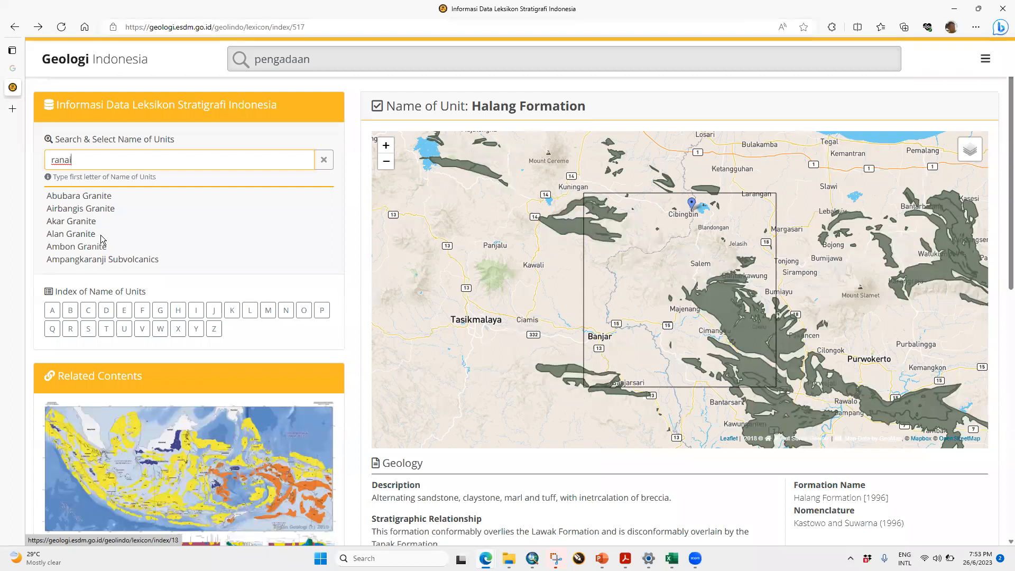
pyautogui.click(133, 178)
pyautogui.scroll(-8, 133, 178)
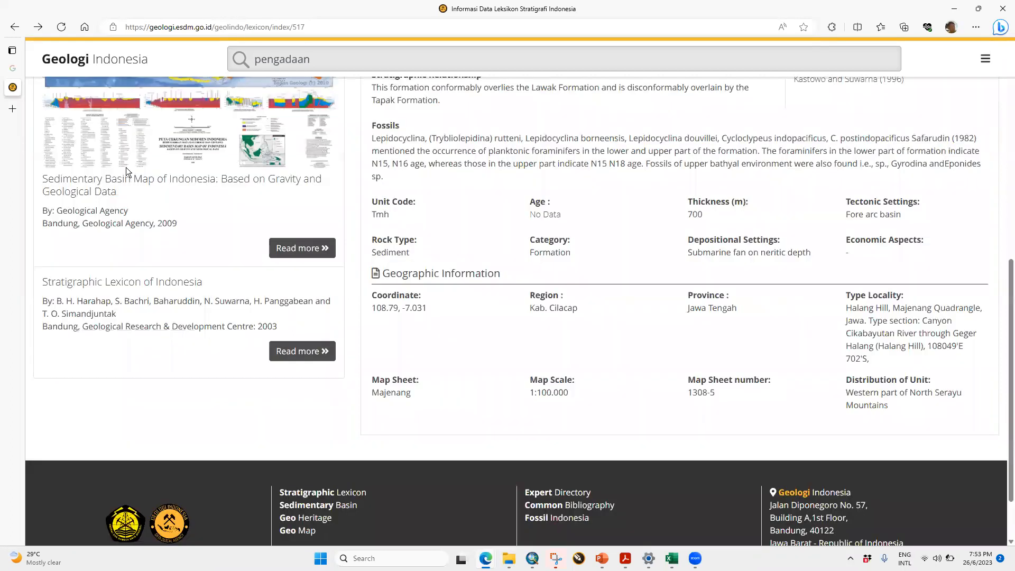
# Search the lexicon's names of units for ranai granite and for gran, and open the Anambas Granite entry.
pyautogui.scroll(7, 127, 166)
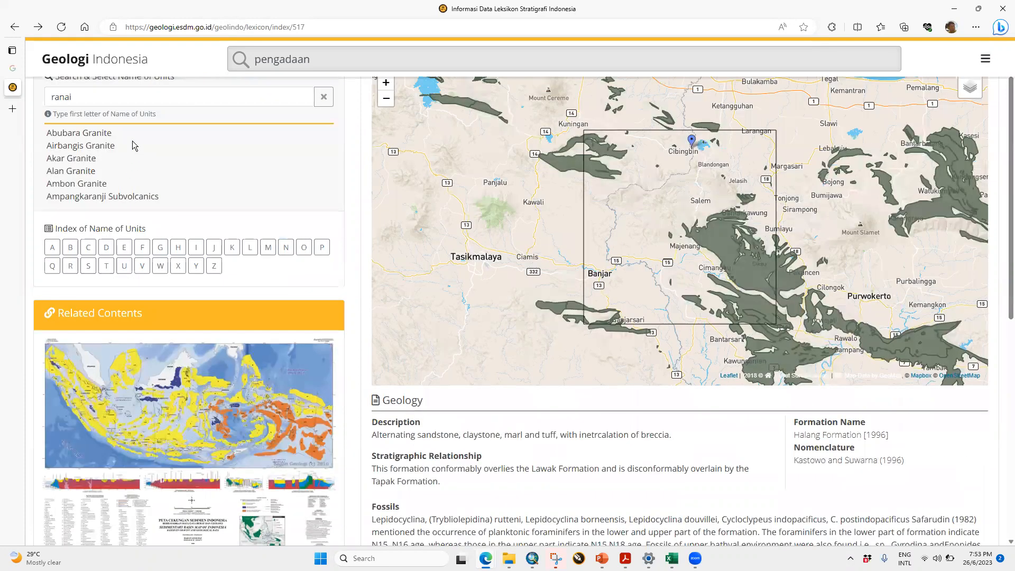
pyautogui.click(119, 98)
pyautogui.write('granite')
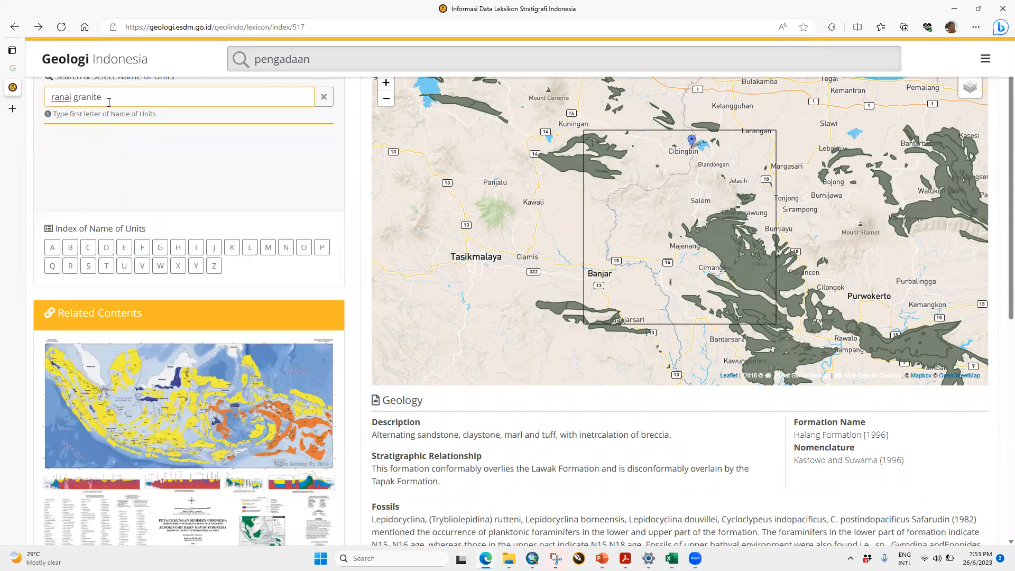
pyautogui.moveTo(119, 100); pyautogui.dragTo(54, 104)
pyautogui.write('graniat')
pyautogui.press('BackSpace')
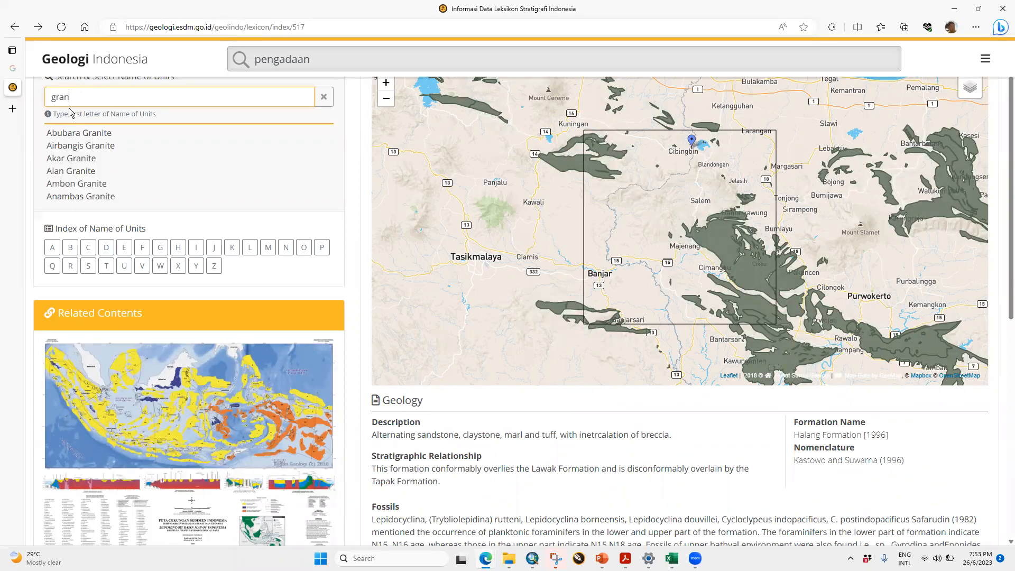
pyautogui.click(80, 197)
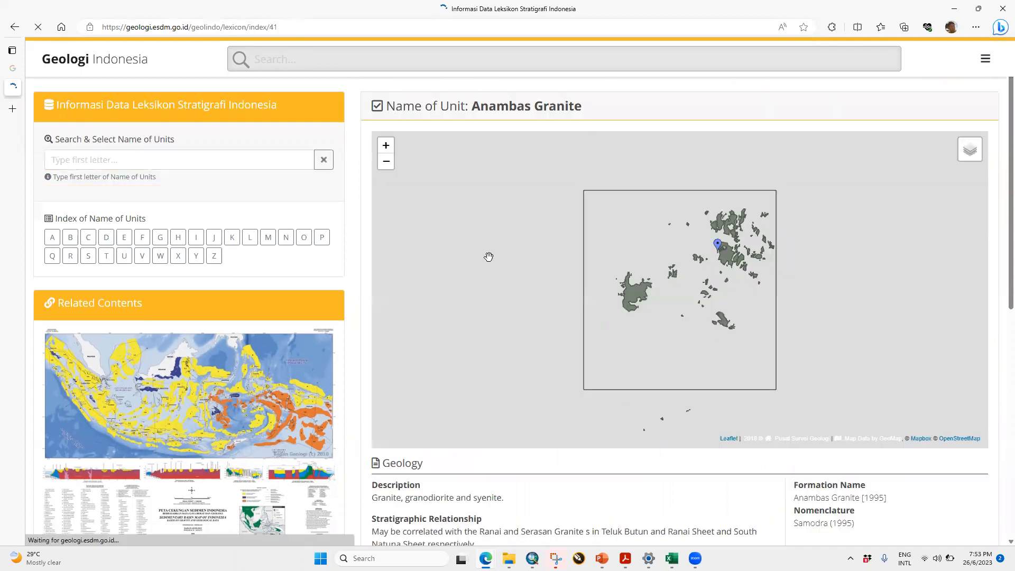
# Examine the Anambas Granite entry's location on the map, its marker label and its geology description.
pyautogui.scroll(1, 754, 268)
pyautogui.scroll(-3, 756, 268)
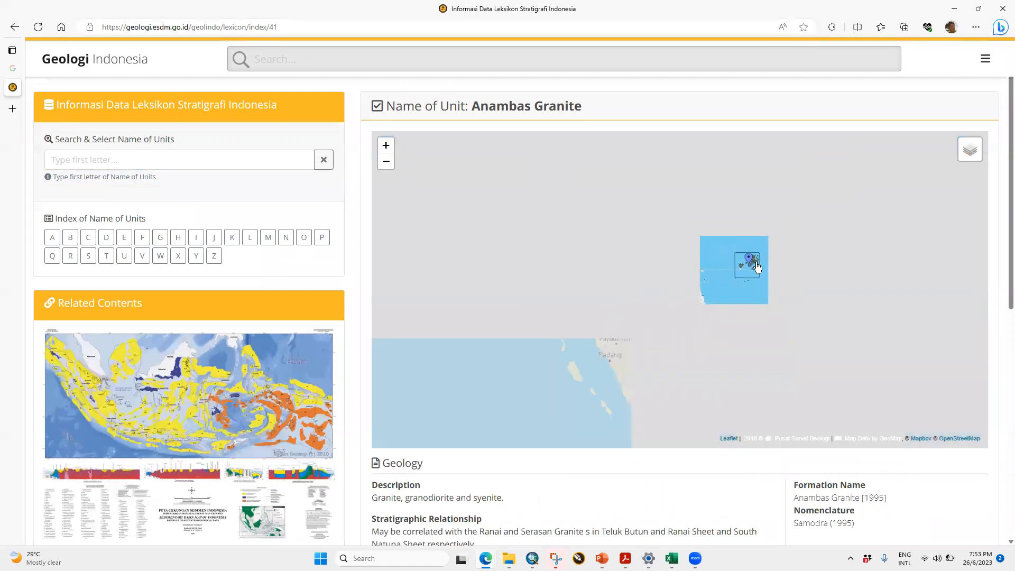
pyautogui.scroll(1, 773, 262)
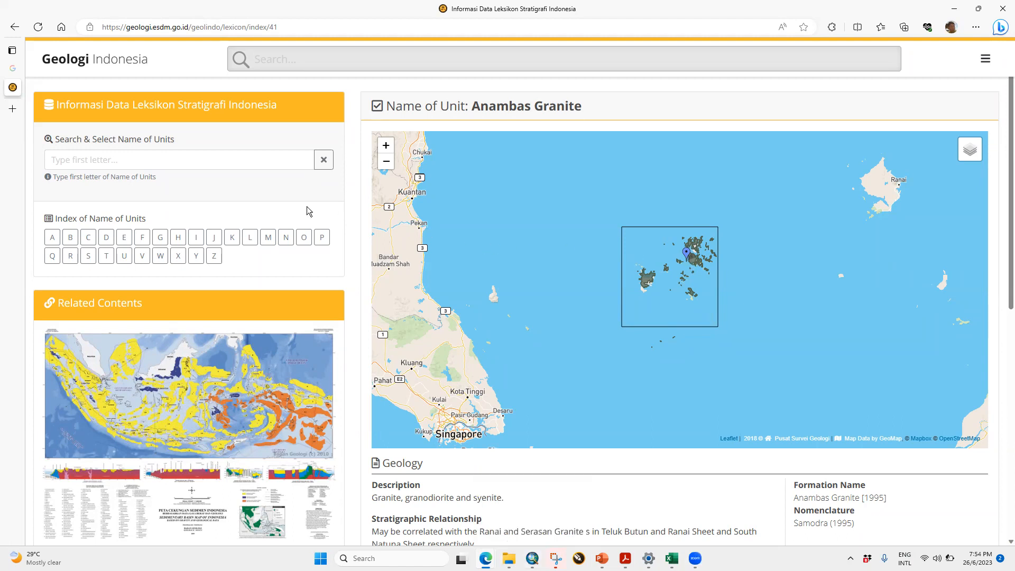
pyautogui.click(687, 254)
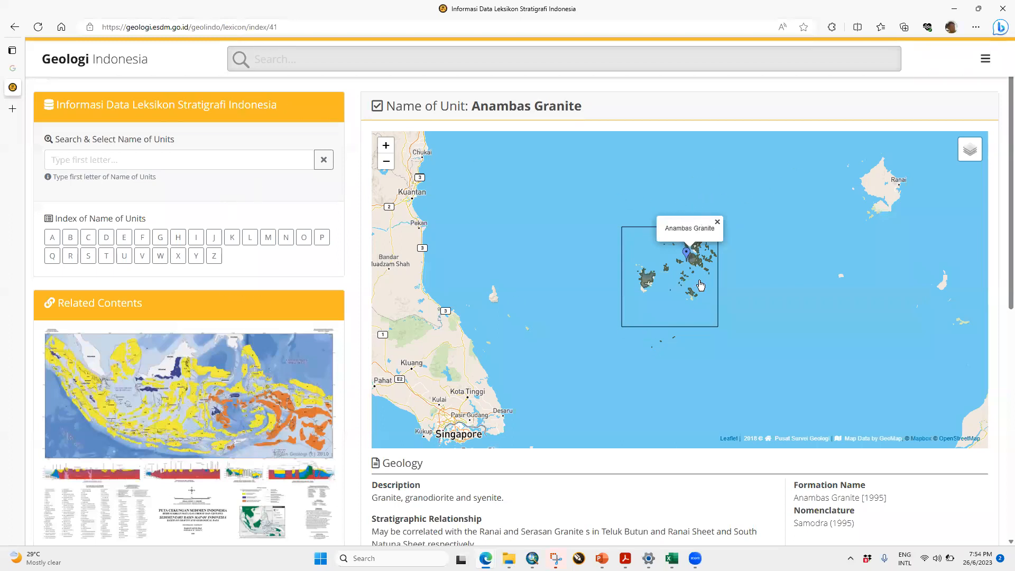
pyautogui.click(690, 258)
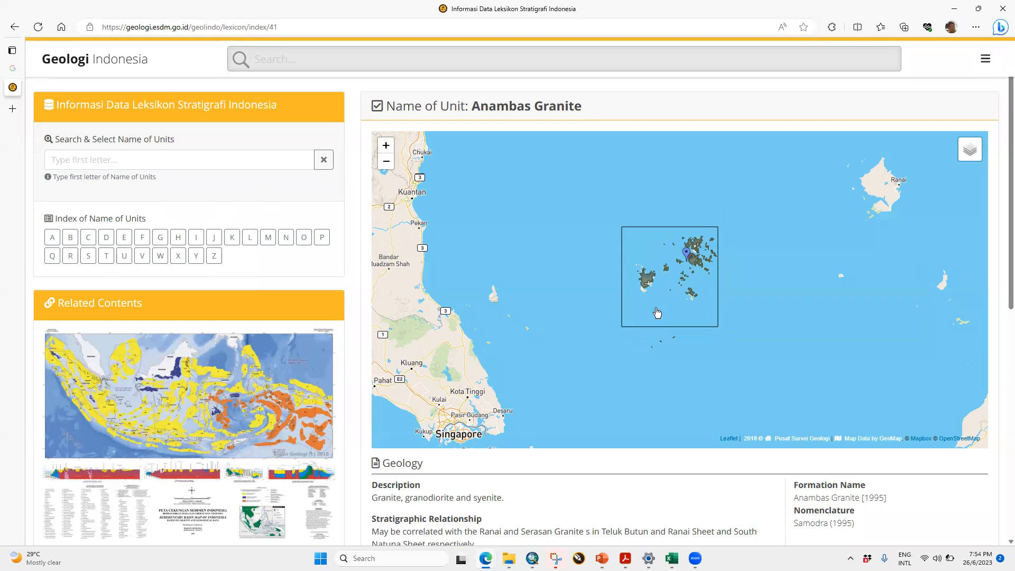
pyautogui.scroll(-1, 657, 312)
pyautogui.scroll(-3, 867, 487)
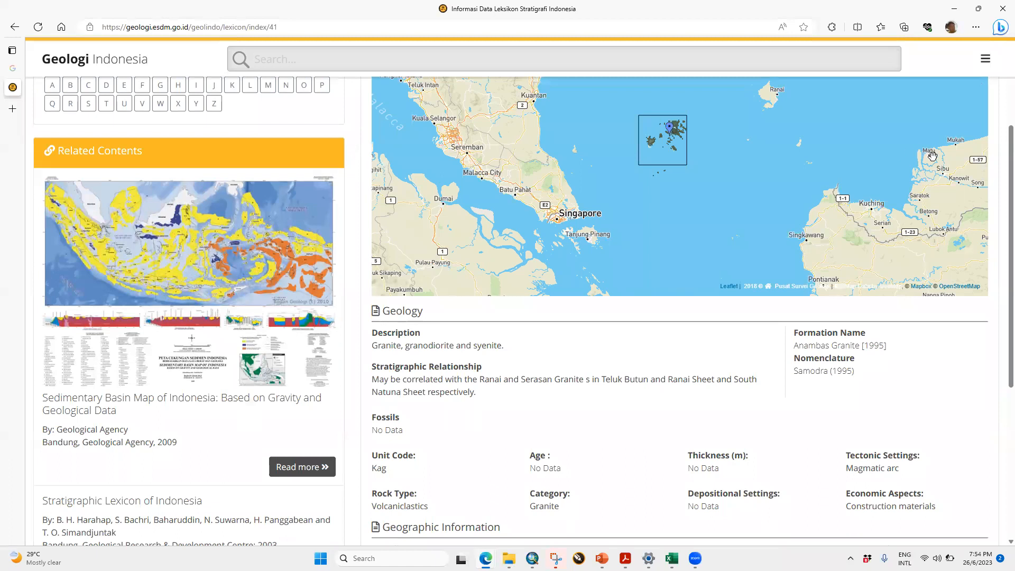
pyautogui.scroll(2, 1004, 145)
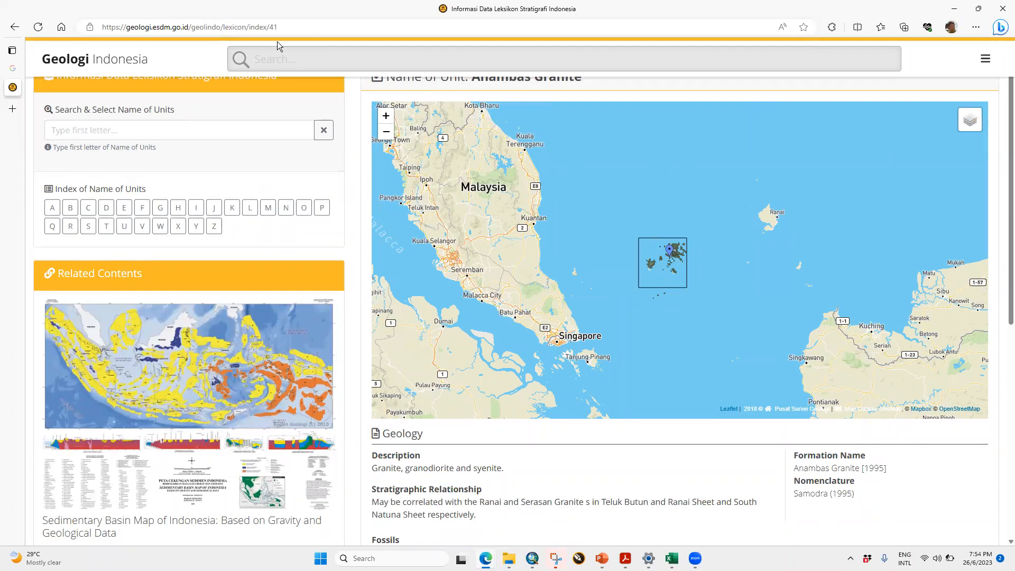
# Copy the web address of the Anambas Granite lexicon page.
pyautogui.click(231, 26)
pyautogui.rightClick(231, 27)
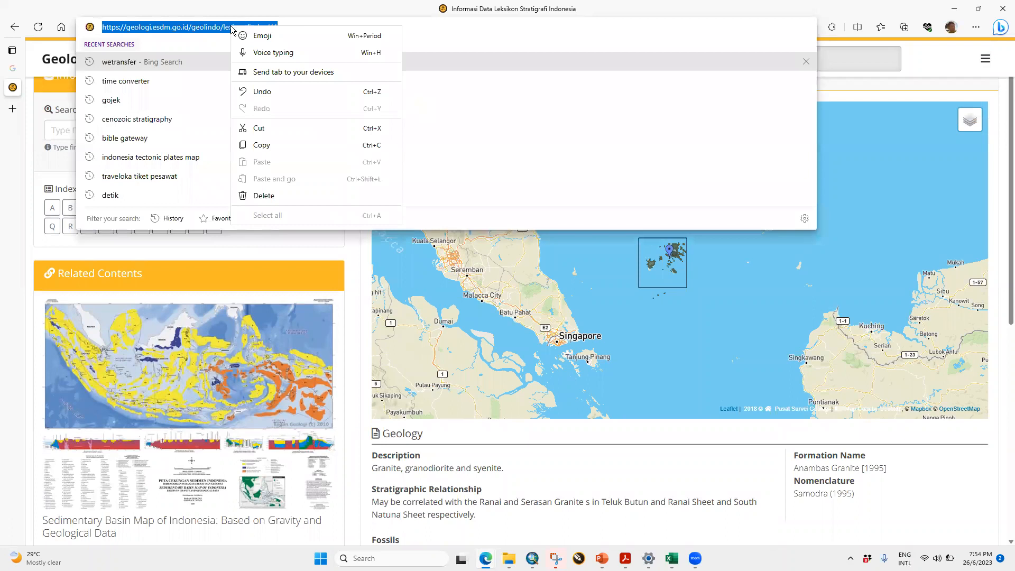
pyautogui.click(263, 144)
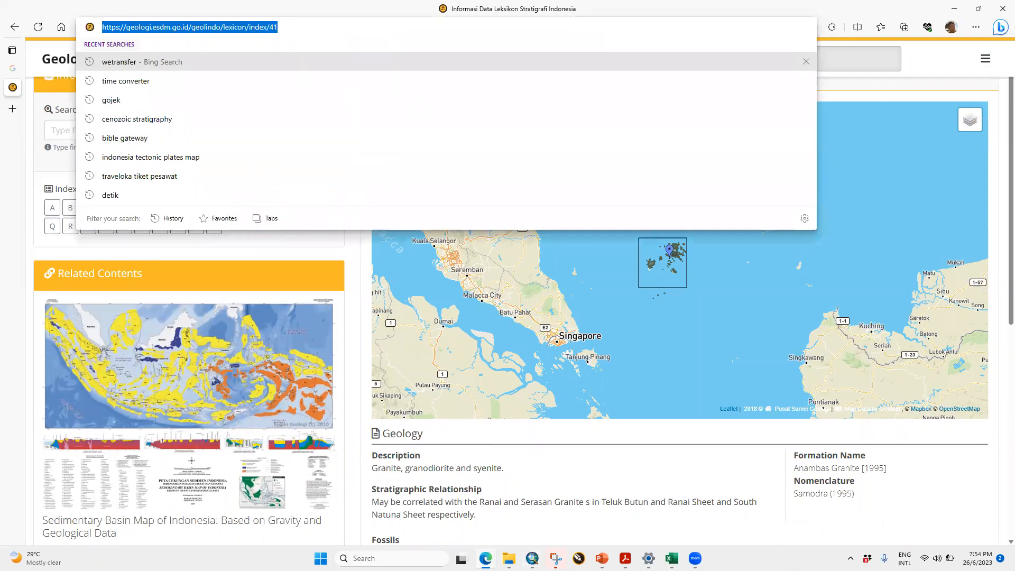
# Switch to ArcMap, bring the Type_location table's Hyperlink and Remarks columns into view and widen the Attributes window.
pyautogui.hotkey('alt', 'Tab')
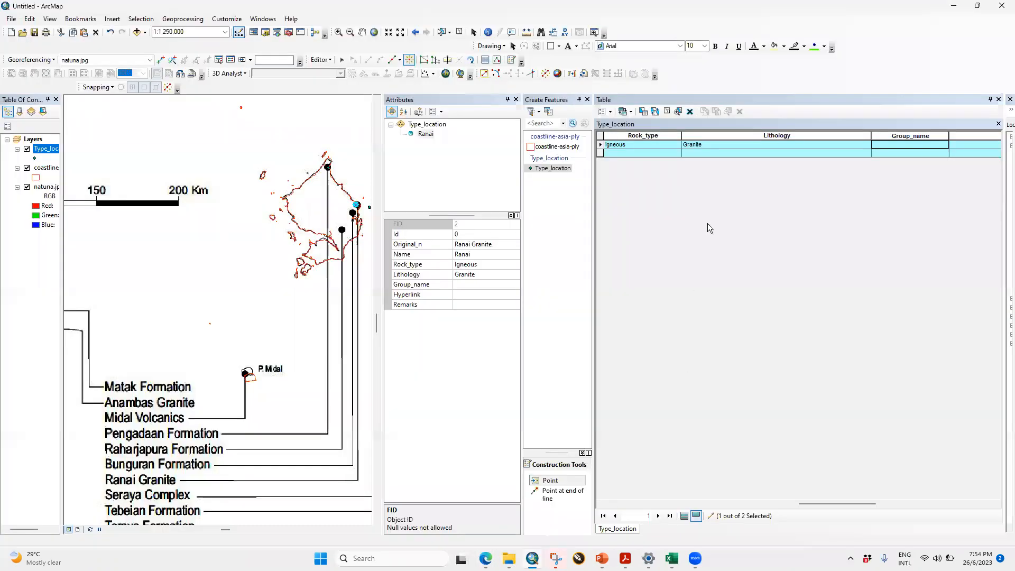
pyautogui.click(931, 145)
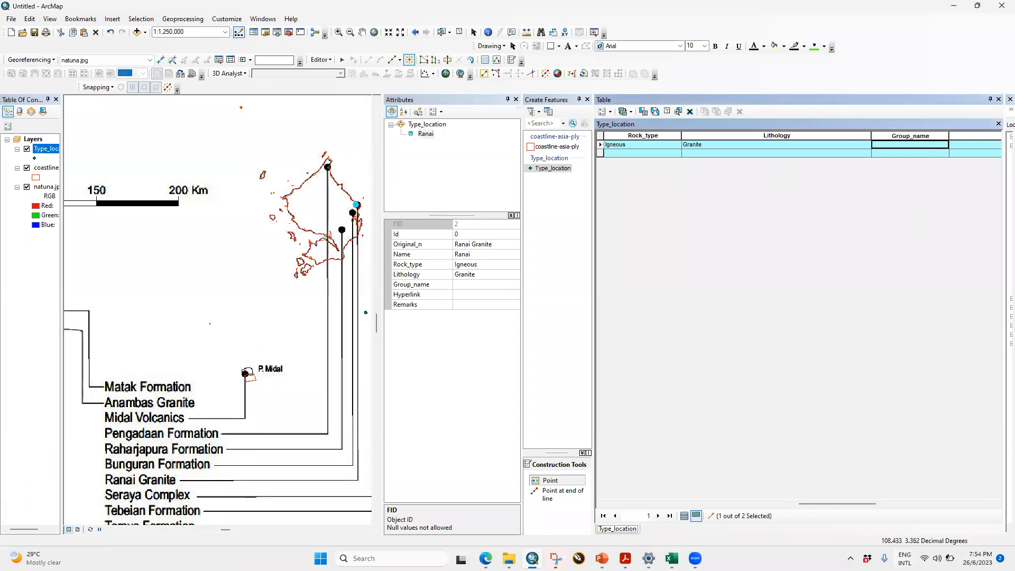
pyautogui.click(927, 505)
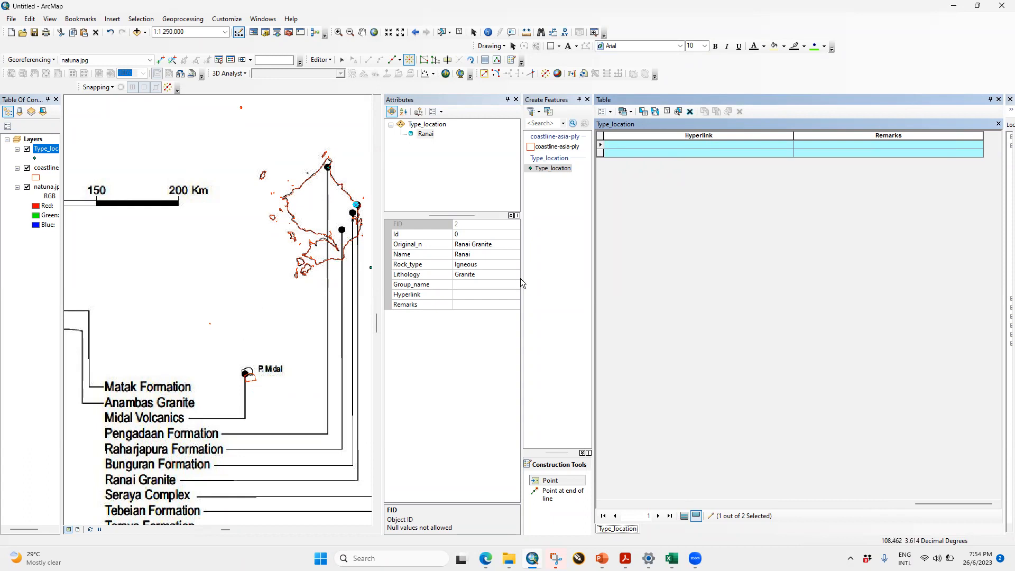
pyautogui.moveTo(522, 279); pyautogui.dragTo(571, 279)
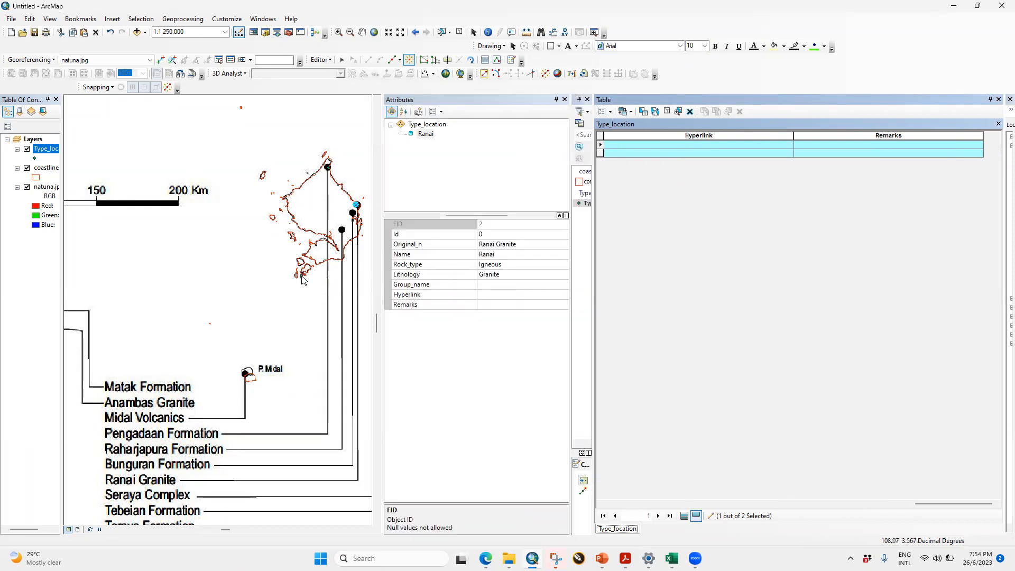
# Add a georeferencing control point tying the northwest coast of P. Jemaja on natuna.jpg to the coastline layer.
pyautogui.scroll(-1, 302, 280)
pyautogui.scroll(2, 303, 281)
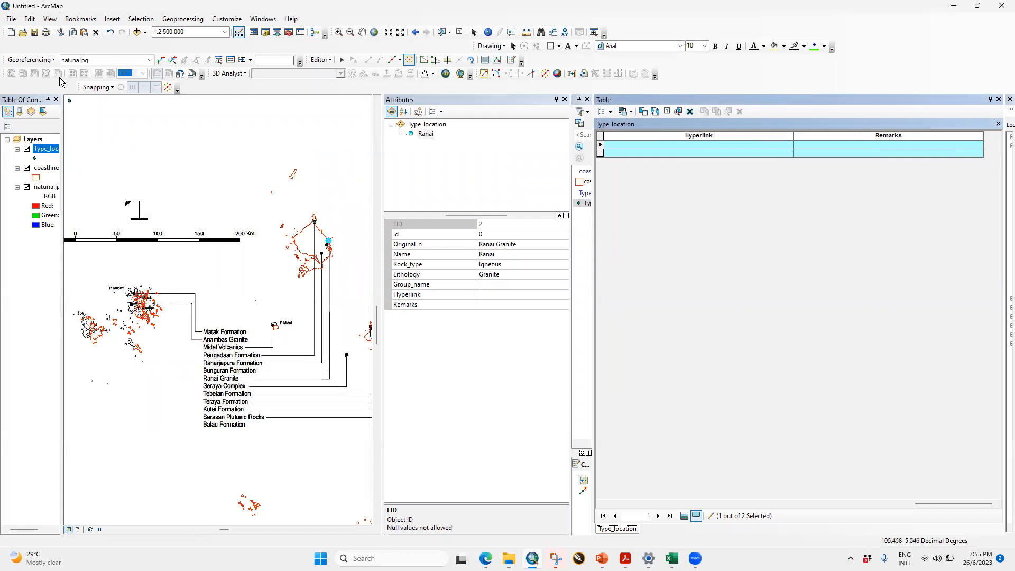
pyautogui.click(340, 35)
pyautogui.moveTo(68, 277); pyautogui.dragTo(216, 387)
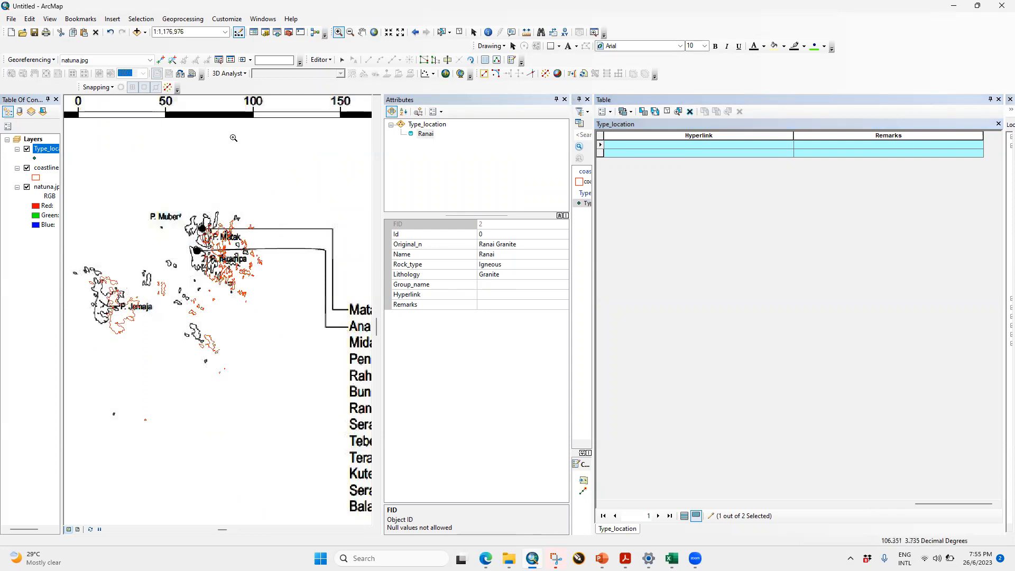
pyautogui.click(160, 59)
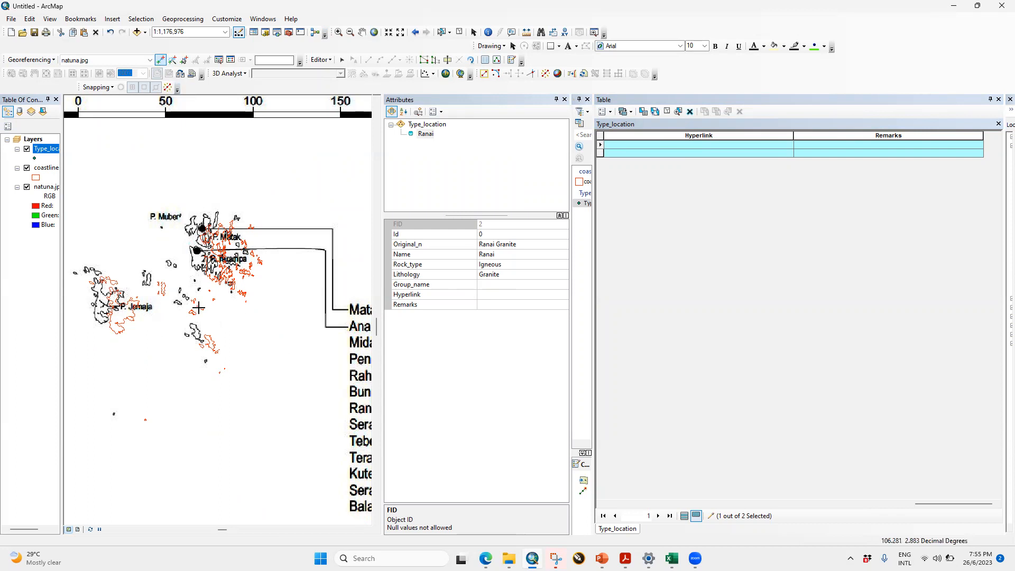
pyautogui.scroll(3, 99, 294)
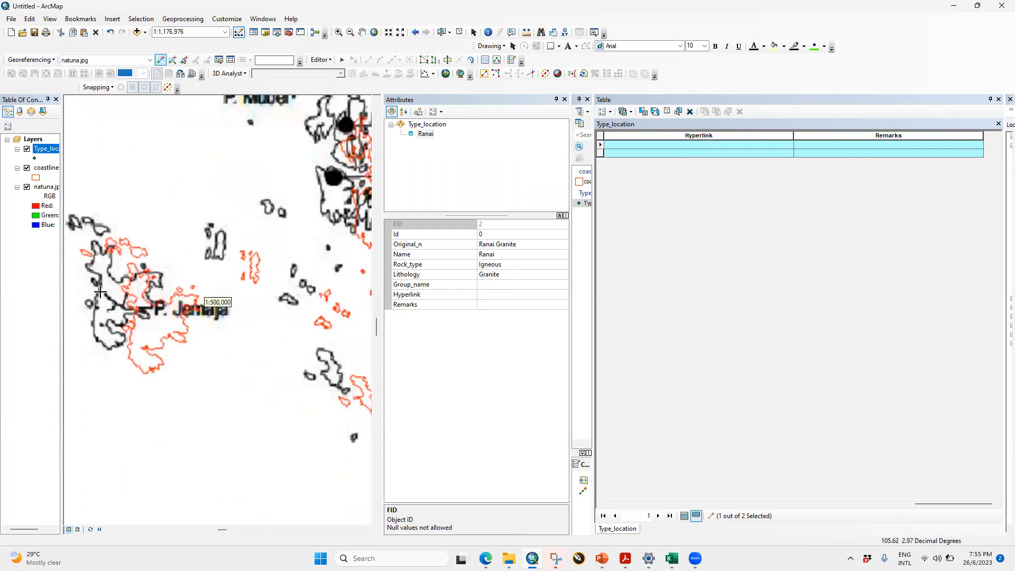
pyautogui.click(84, 264)
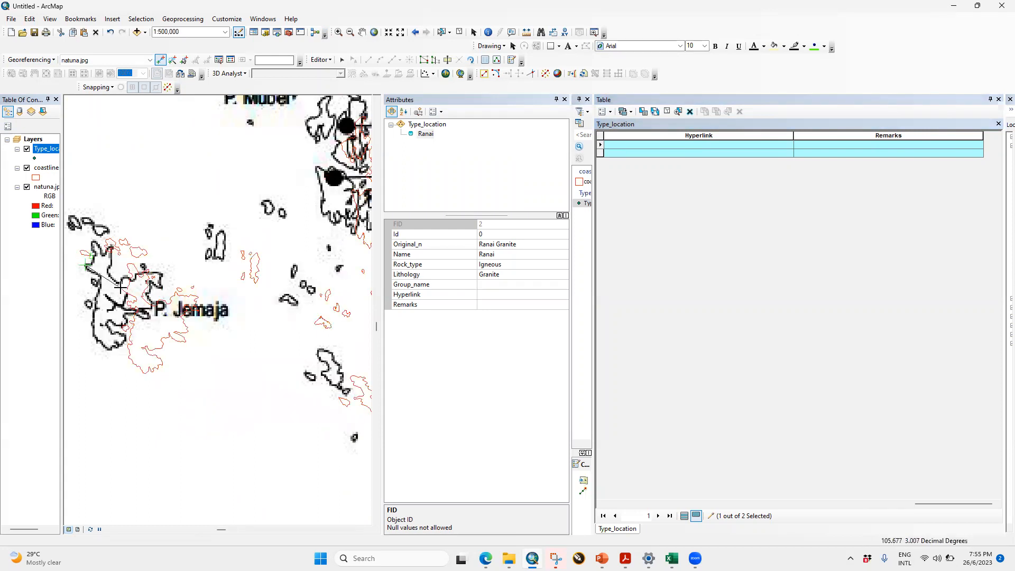
pyautogui.click(120, 285)
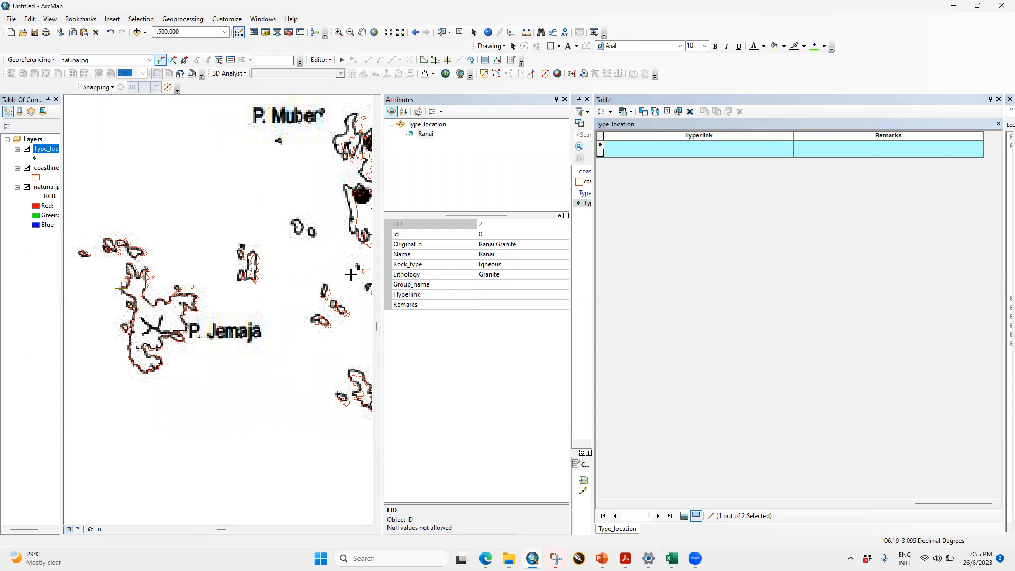
# Add control points matching the northern tips of the island by P. Matak and the island south of P. Tarampa to the coastline layer.
pyautogui.click(366, 530)
pyautogui.click(366, 530)
pyautogui.click(365, 530)
pyautogui.click(365, 529)
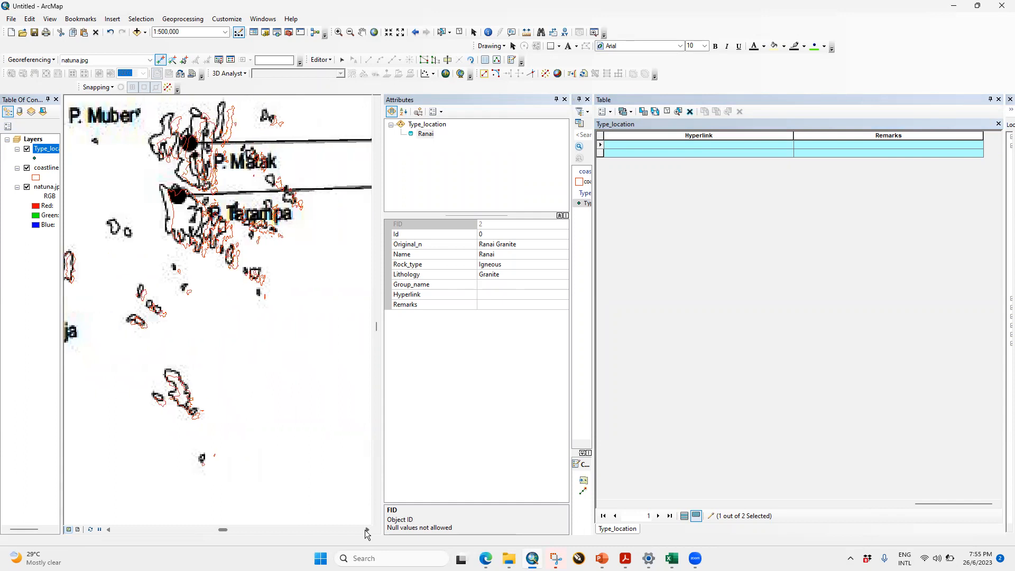
pyautogui.click(219, 105)
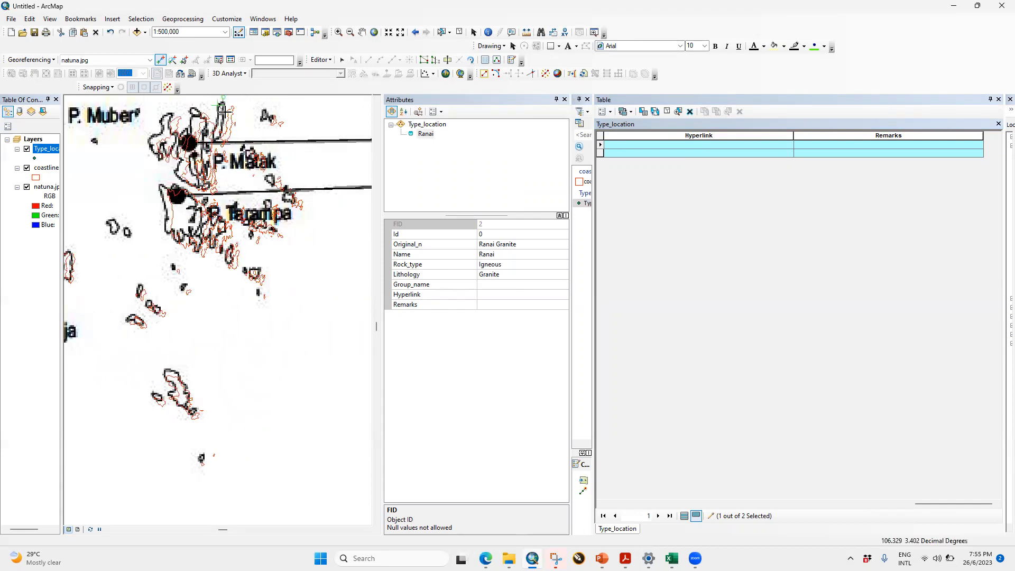
pyautogui.click(224, 111)
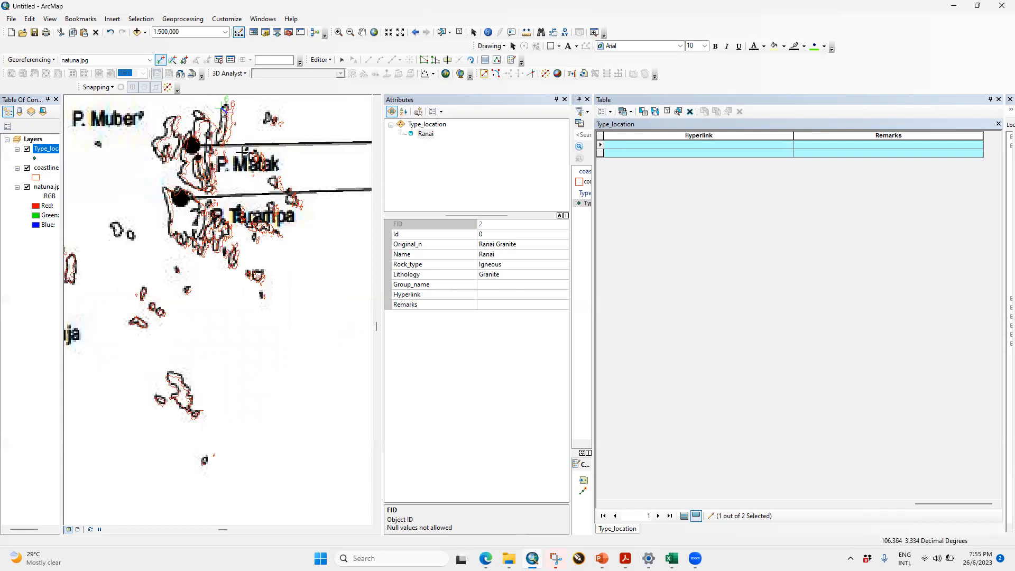
pyautogui.click(176, 372)
pyautogui.click(176, 376)
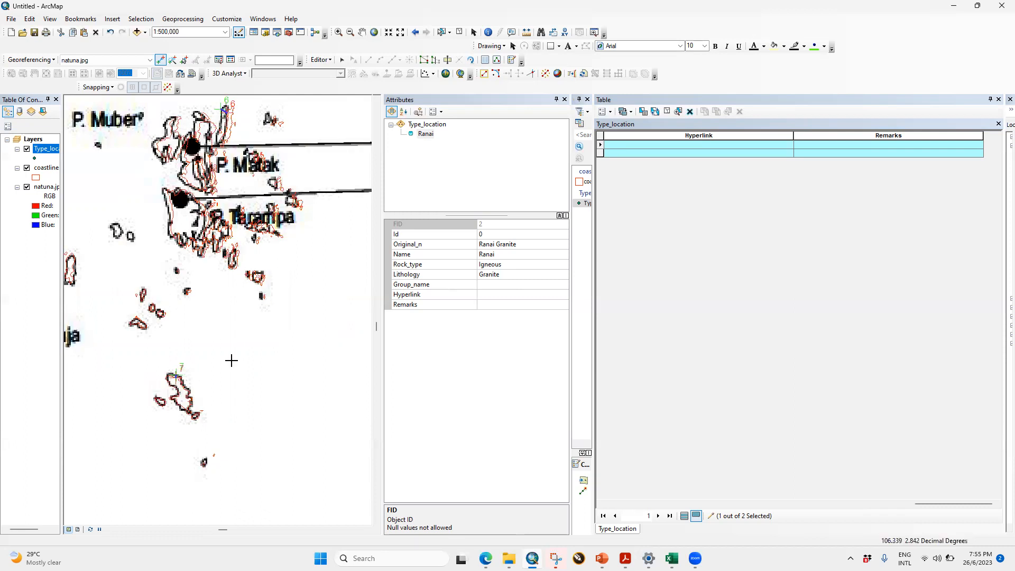
pyautogui.scroll(2, 231, 360)
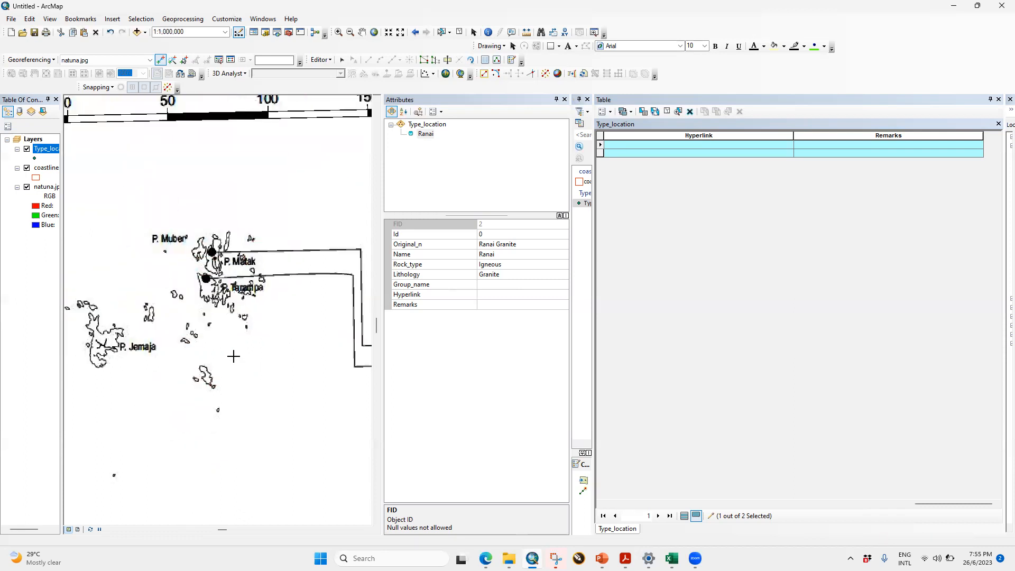
# Place a Type_location point on the map's Anambas Granite dot and enlarge the Attributes window.
pyautogui.moveTo(381, 502); pyautogui.dragTo(505, 503)
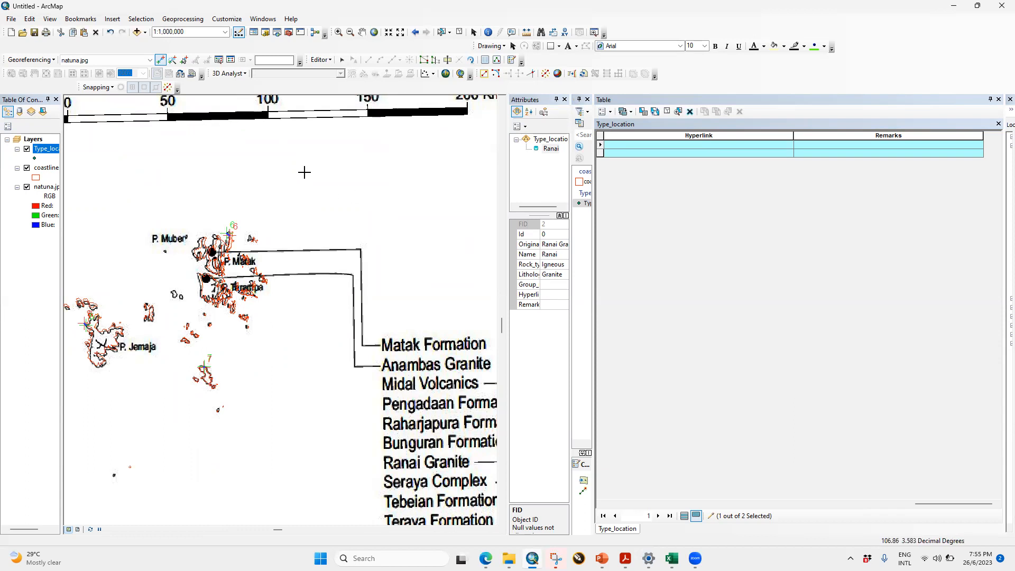
pyautogui.scroll(2, 212, 289)
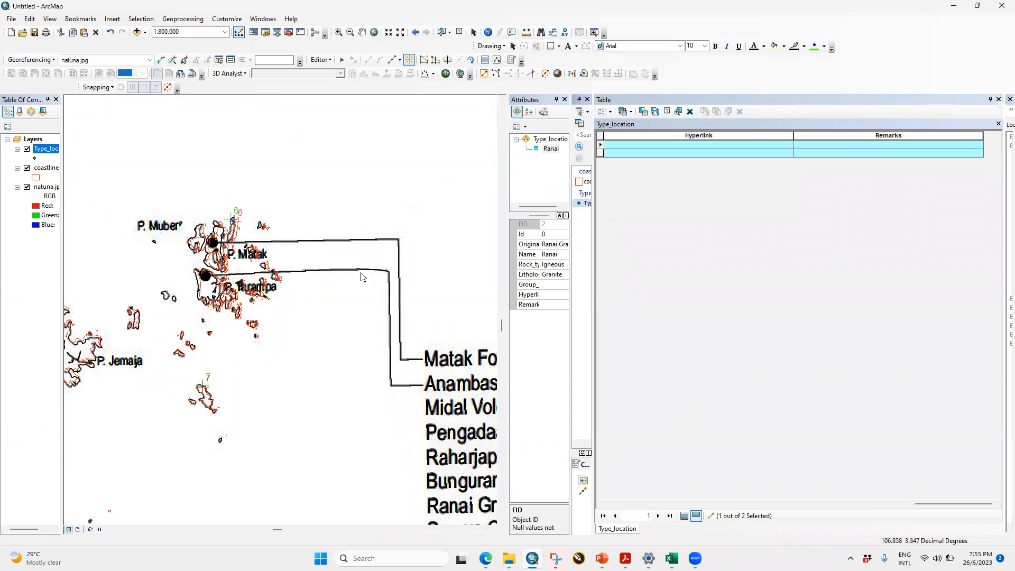
pyautogui.click(206, 278)
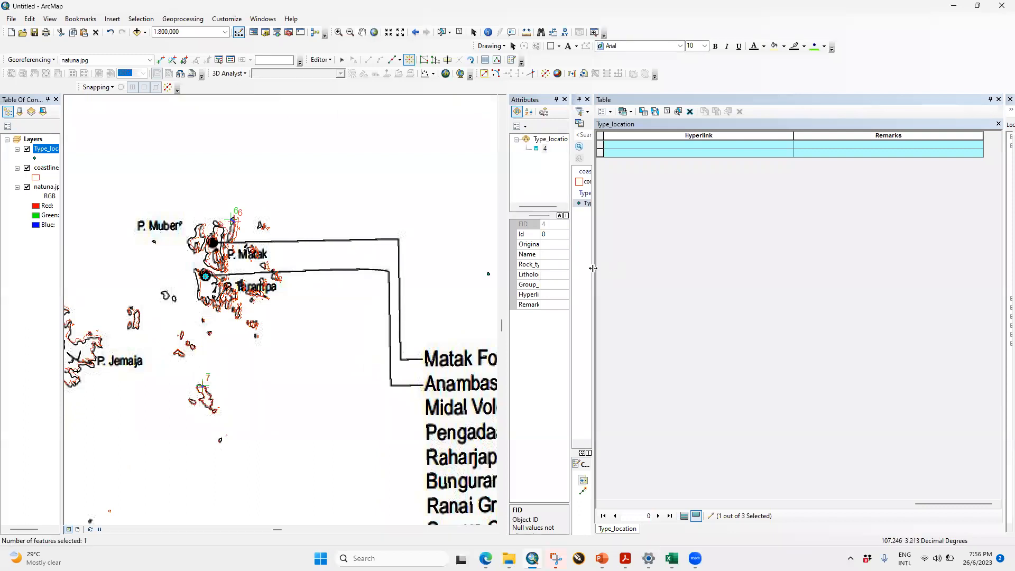
pyautogui.moveTo(593, 275); pyautogui.dragTo(831, 275)
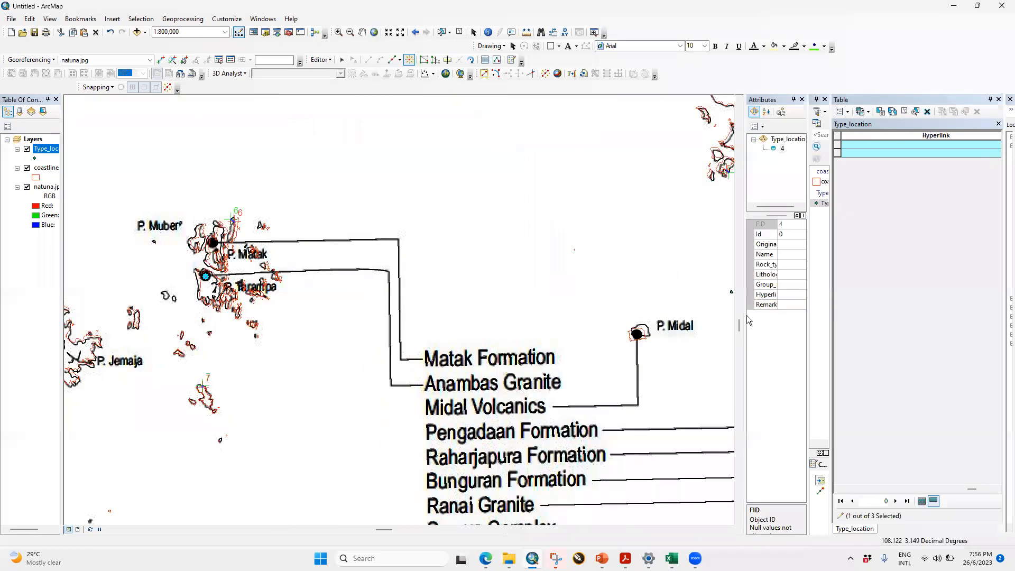
pyautogui.moveTo(744, 318); pyautogui.dragTo(521, 318)
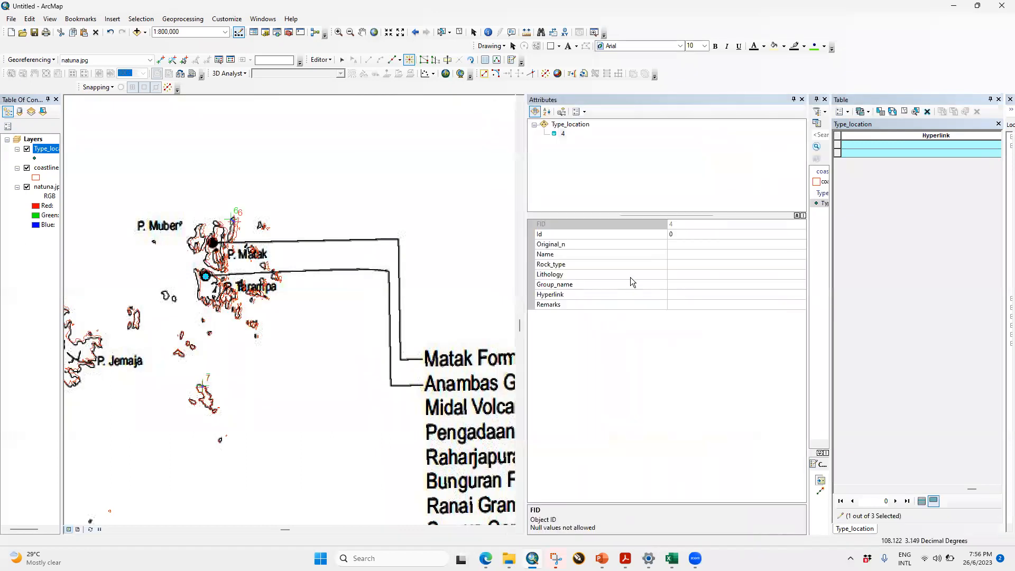
# Set the new point's Original_n to Anambas Granite, its Name to Anambas and its Rock_type to Igneous.
pyautogui.click(709, 245)
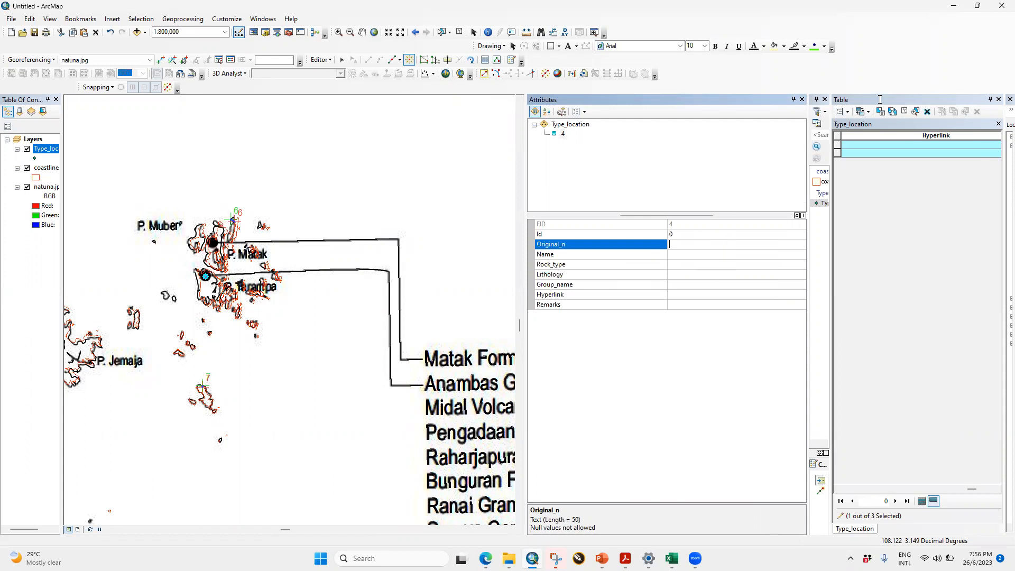
pyautogui.click(711, 254)
pyautogui.click(703, 235)
pyautogui.click(702, 245)
pyautogui.click(694, 254)
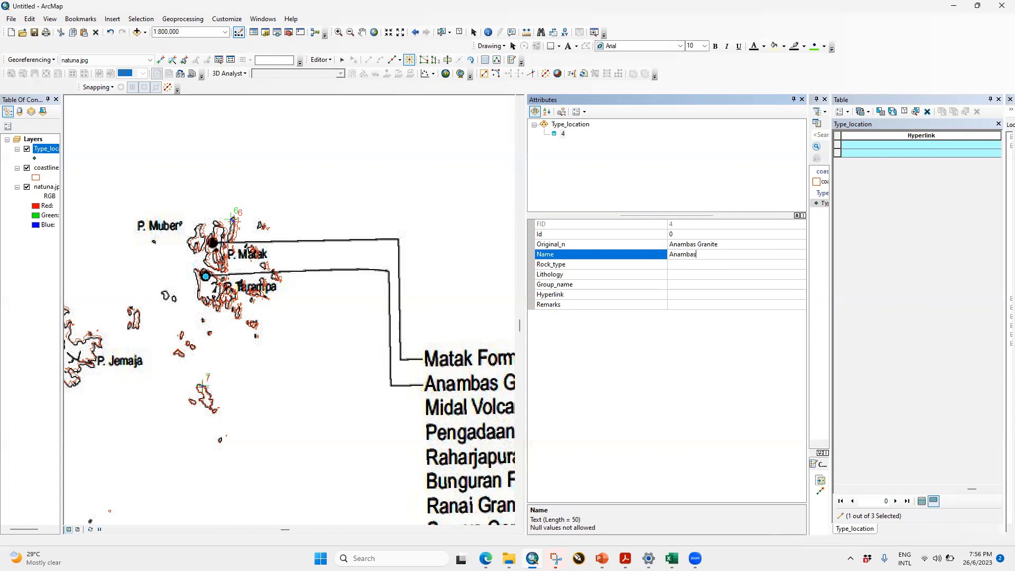
pyautogui.write('Anambas')
pyautogui.click(674, 265)
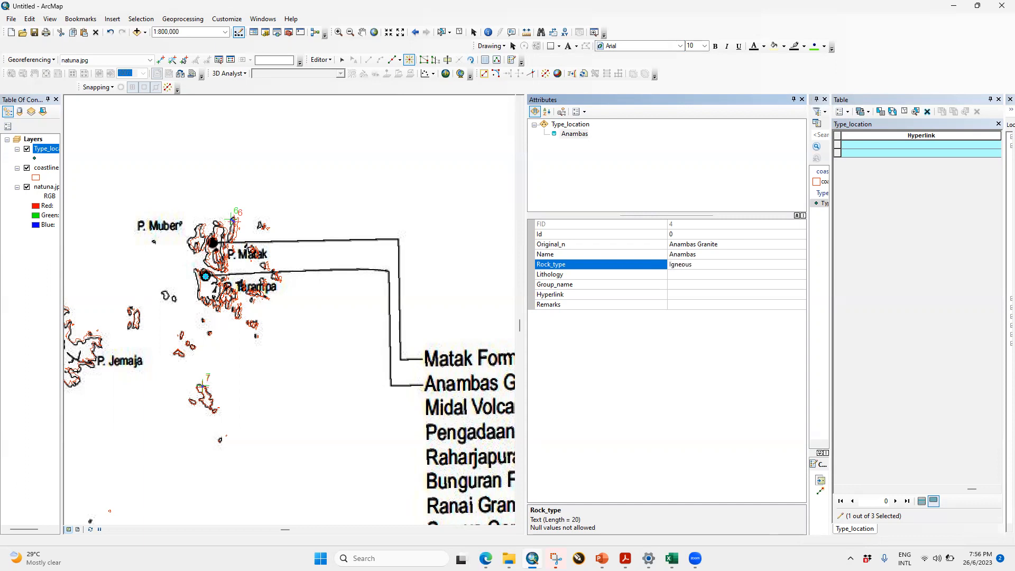
# Set the point's Lithology to Granite and copy the web address of the Anambas Granite lexicon page from the Edge browser.
pyautogui.click(688, 274)
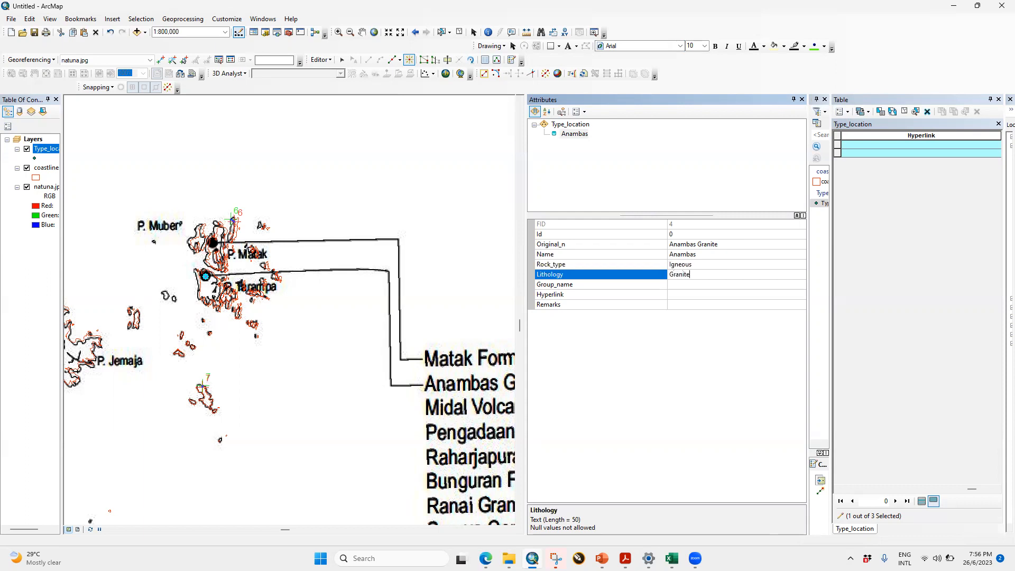
pyautogui.click(584, 299)
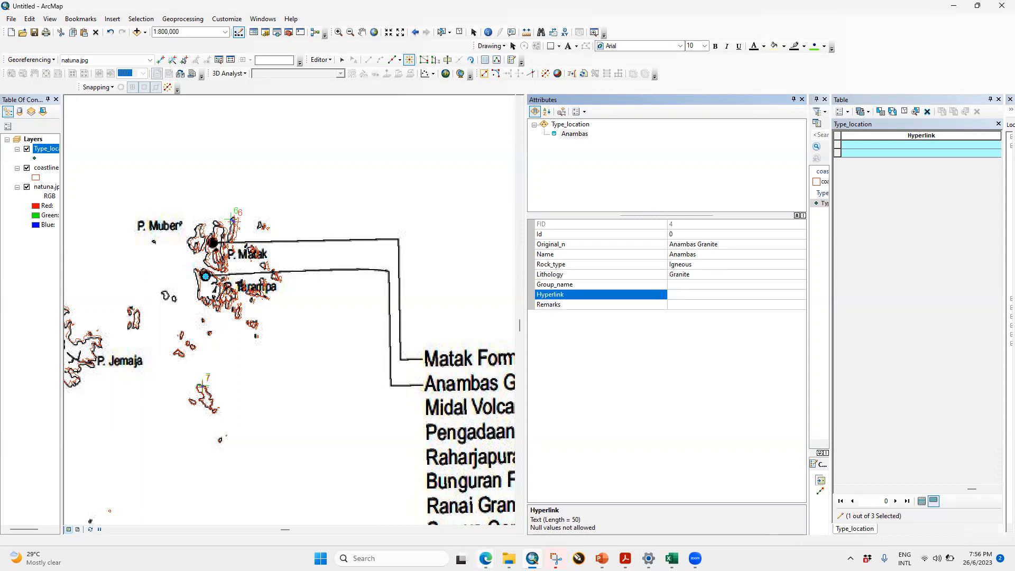
pyautogui.click(485, 558)
pyautogui.click(467, 500)
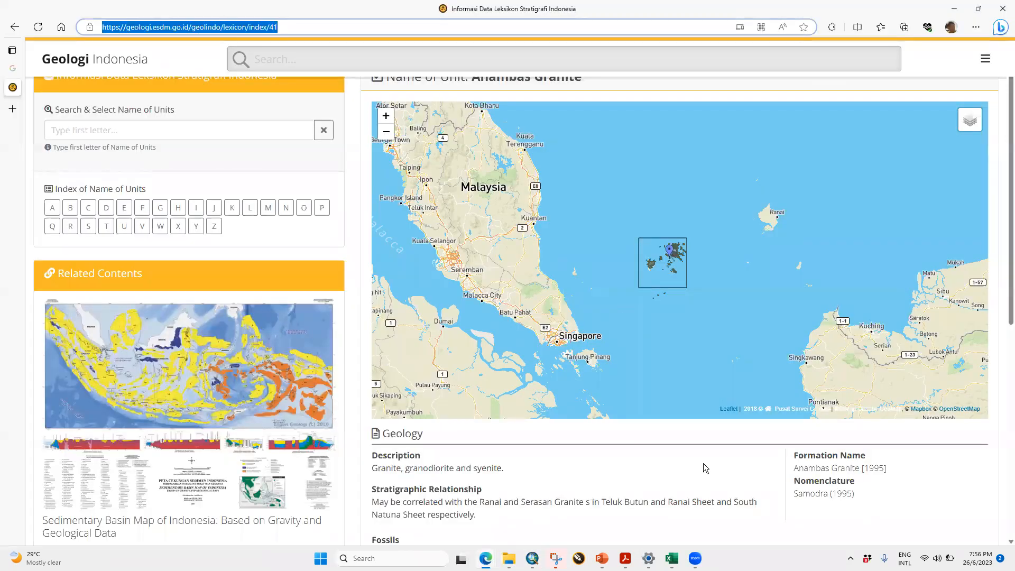
pyautogui.scroll(5, 536, 251)
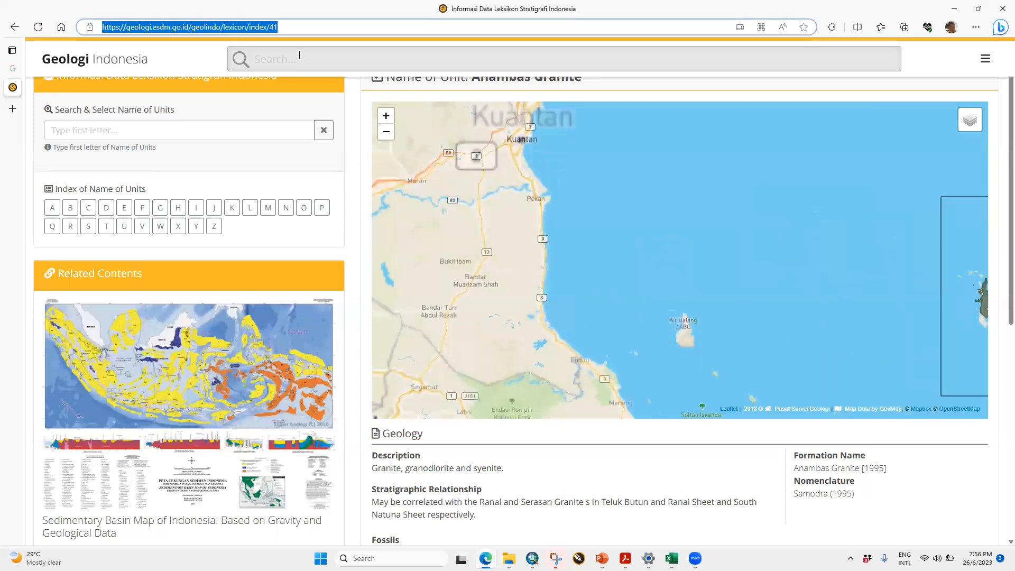
pyautogui.click(295, 27)
pyautogui.moveTo(294, 28); pyautogui.dragTo(96, 31)
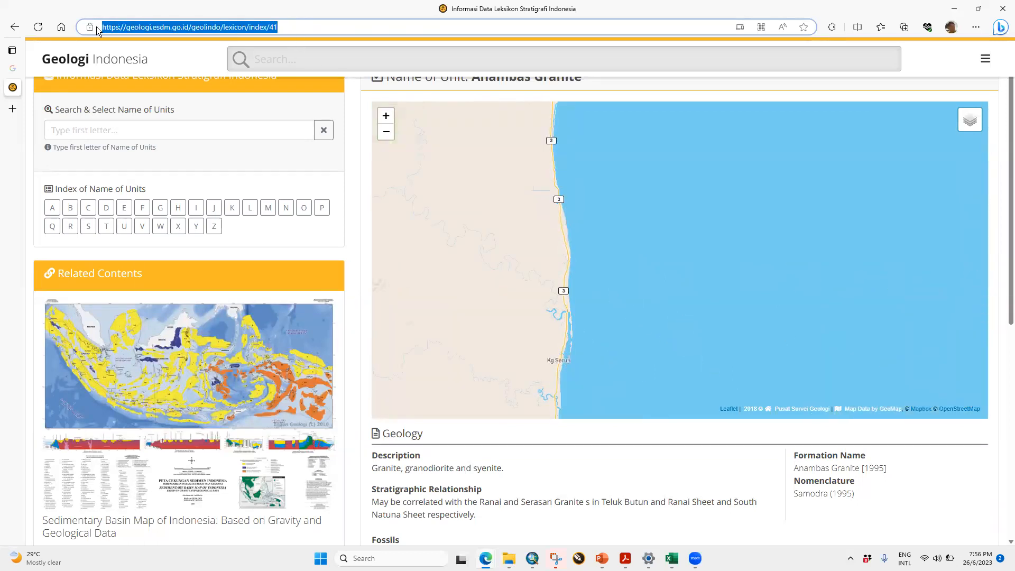
pyautogui.rightClick(128, 28)
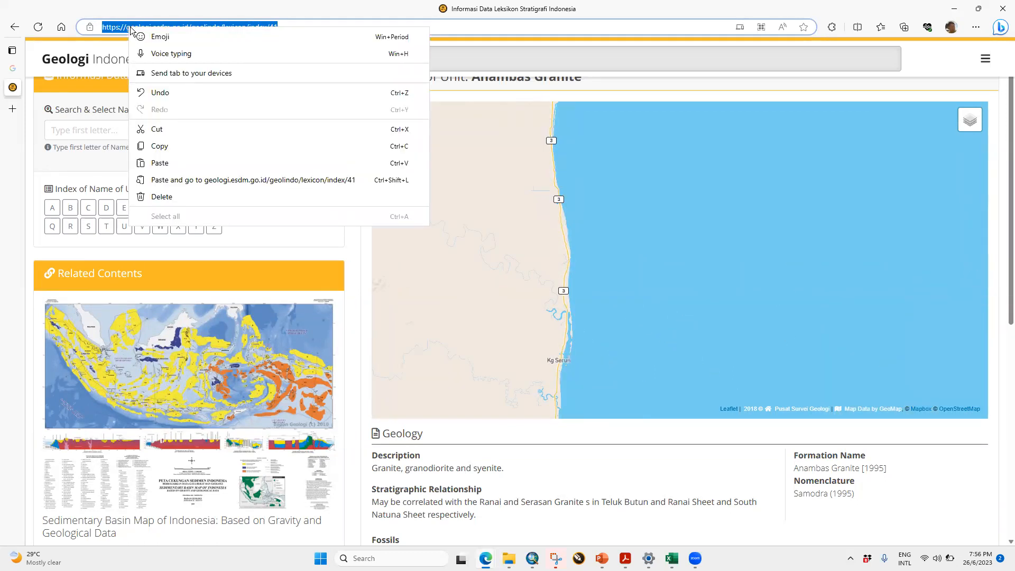
pyautogui.click(158, 144)
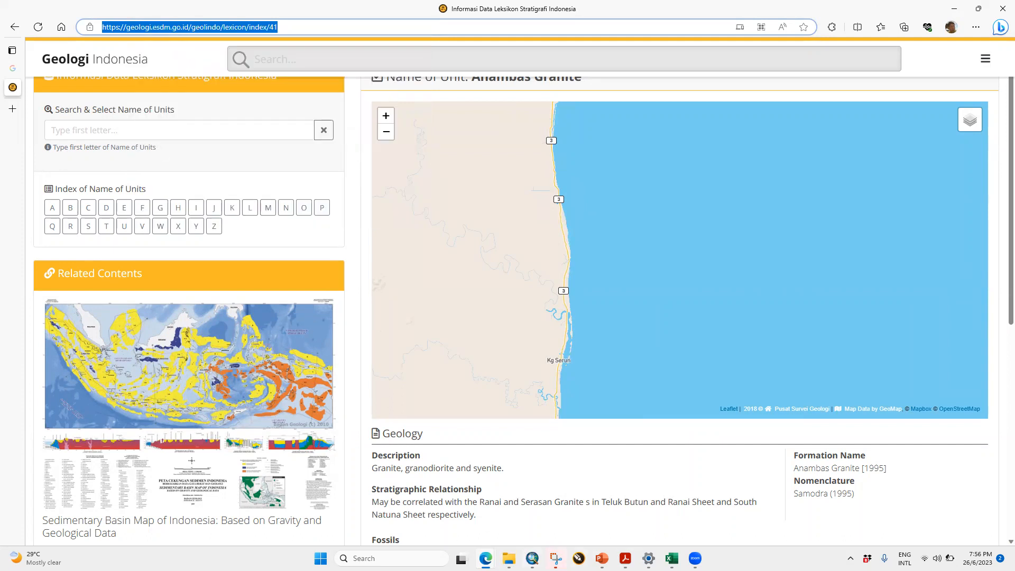
# Switch back to ArcMap and paste the copied lexicon page address into the Anambas point's Hyperlink attribute.
pyautogui.click(533, 558)
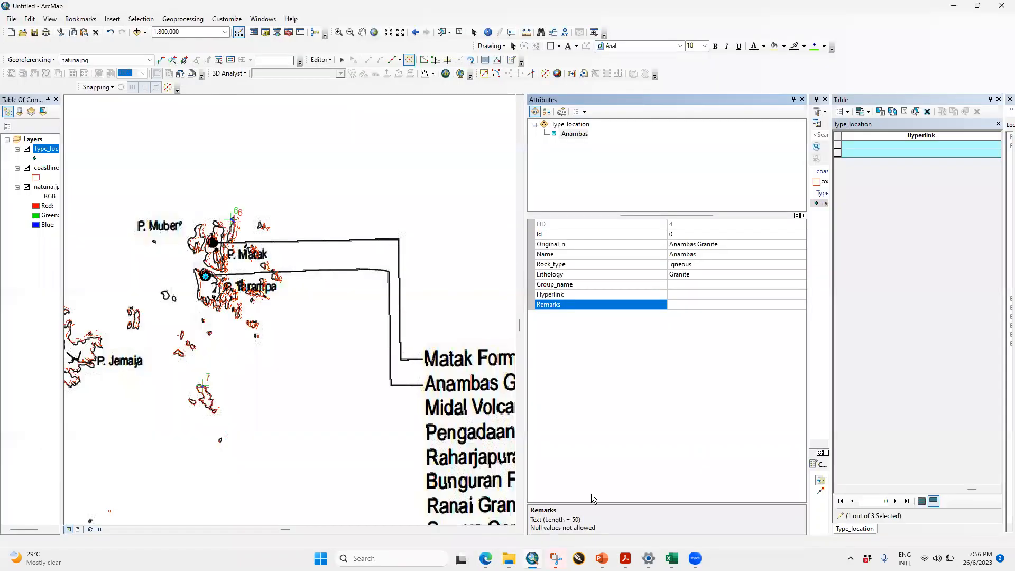
pyautogui.click(689, 293)
pyautogui.rightClick(699, 294)
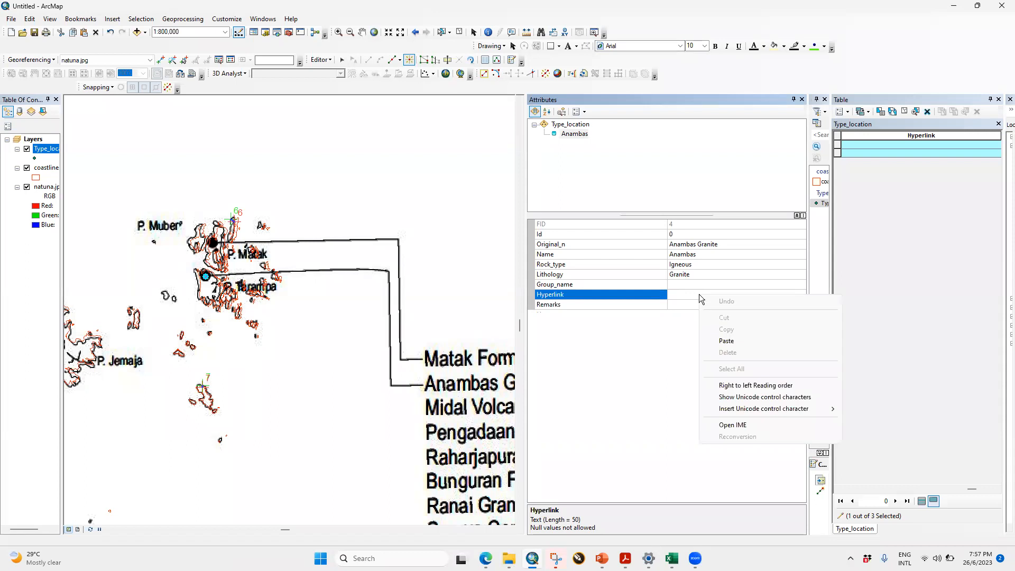
pyautogui.click(749, 340)
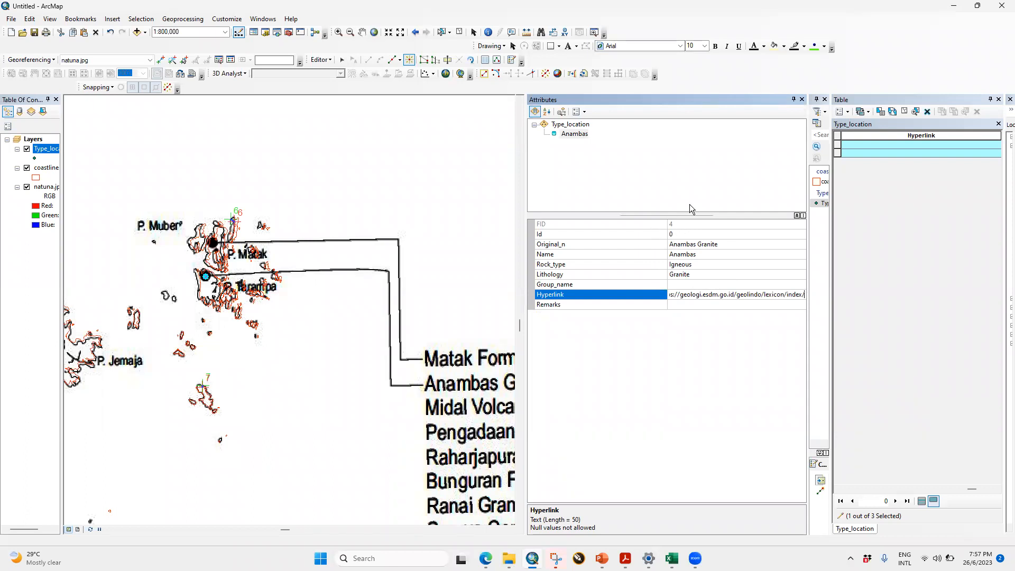
# Save the edits to the Type_location layer and stop the editing session.
pyautogui.click(319, 59)
pyautogui.click(349, 95)
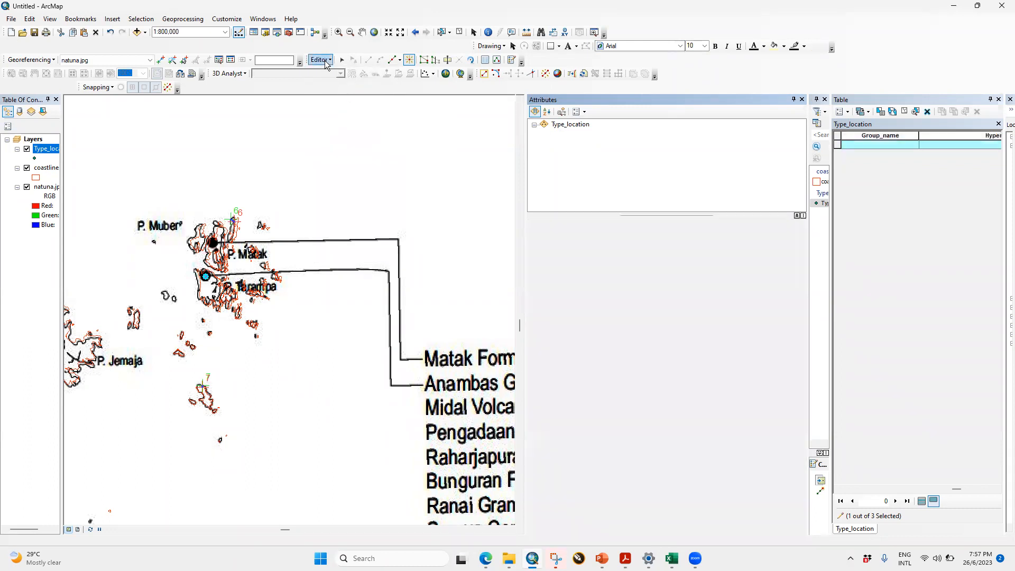
pyautogui.click(322, 60)
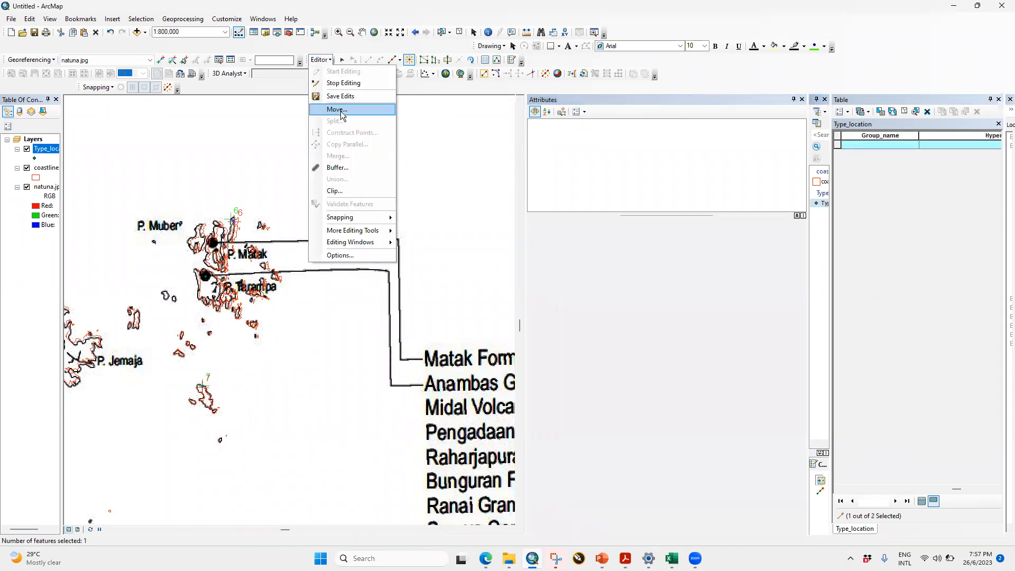
pyautogui.click(364, 83)
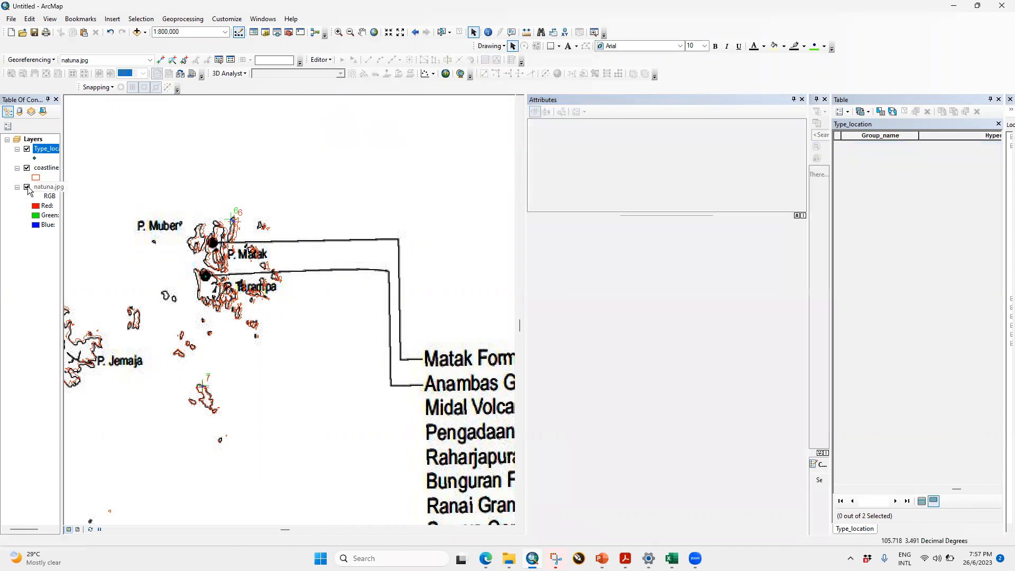
# Hide the natuna.jpg layer and change the Type_location point symbol to Octagon 1.
pyautogui.click(27, 188)
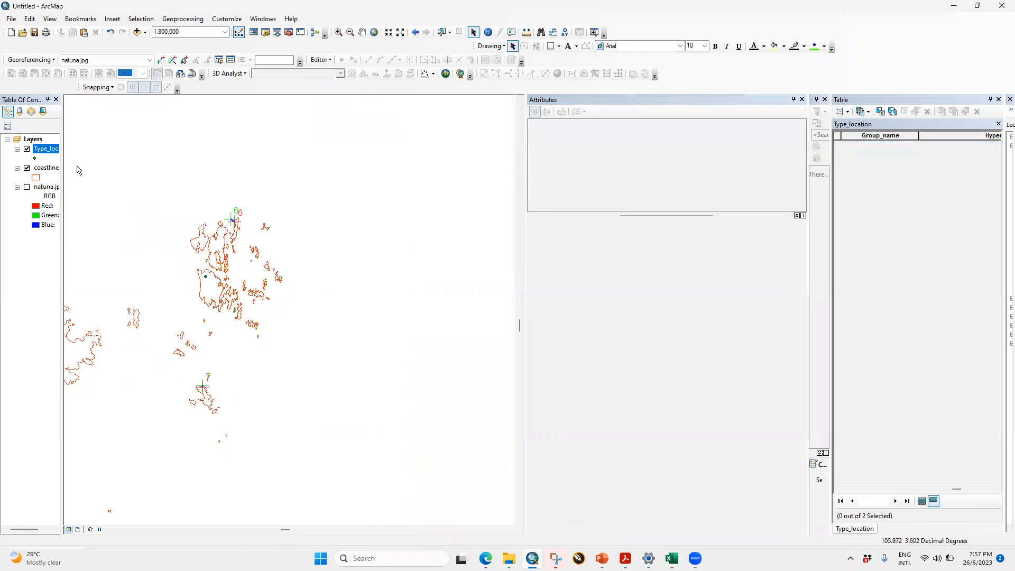
pyautogui.click(34, 158)
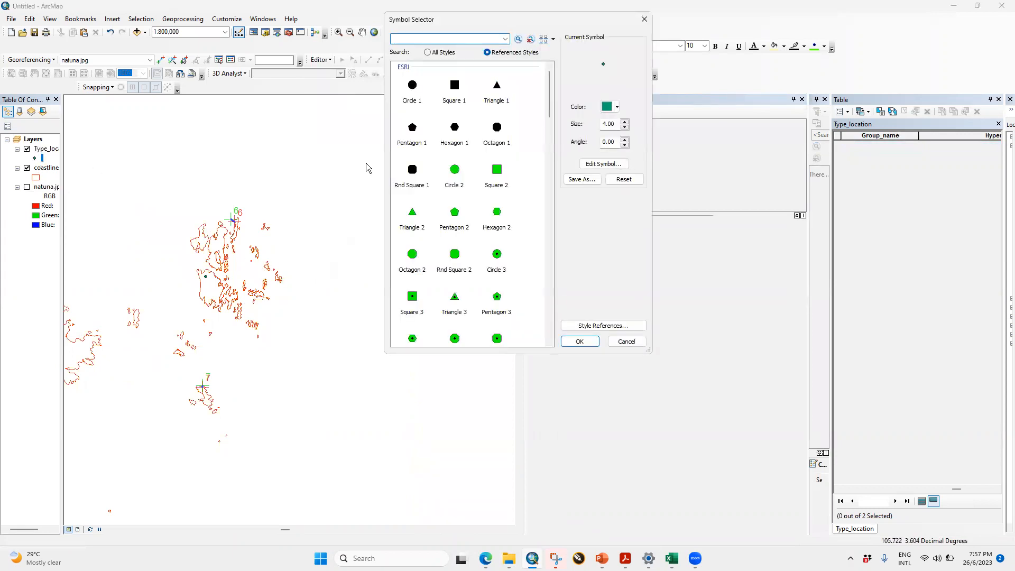
pyautogui.click(497, 130)
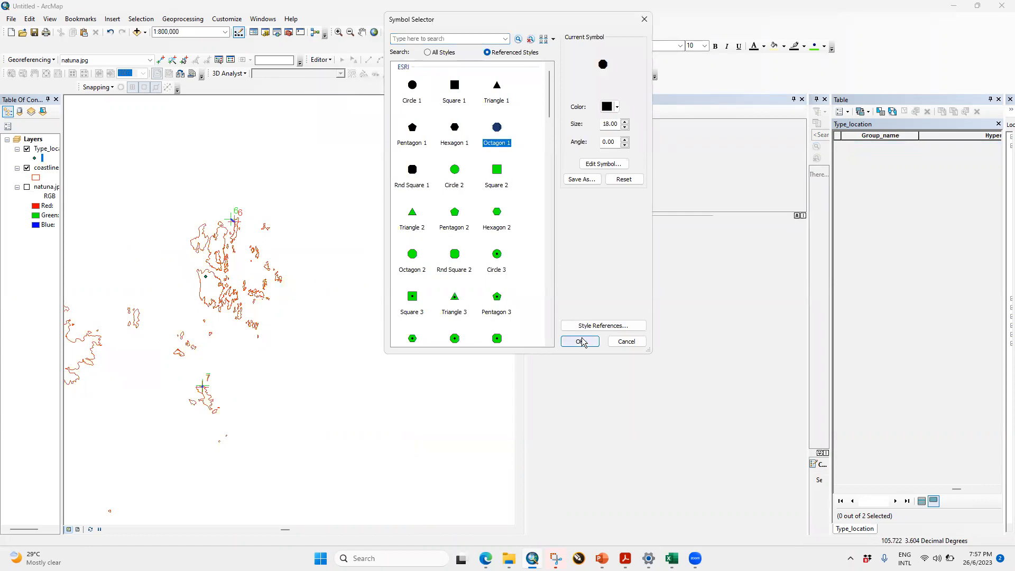
pyautogui.click(579, 341)
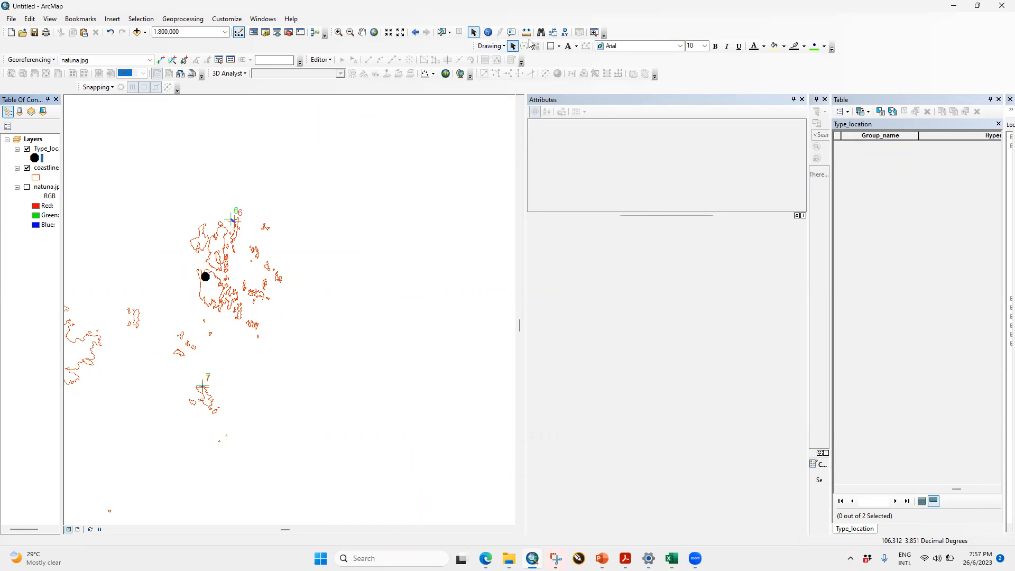
# Identify the Anambas point and rearrange the workspace without the attribute-editing and feature-creation windows so its full values can be read.
pyautogui.click(488, 33)
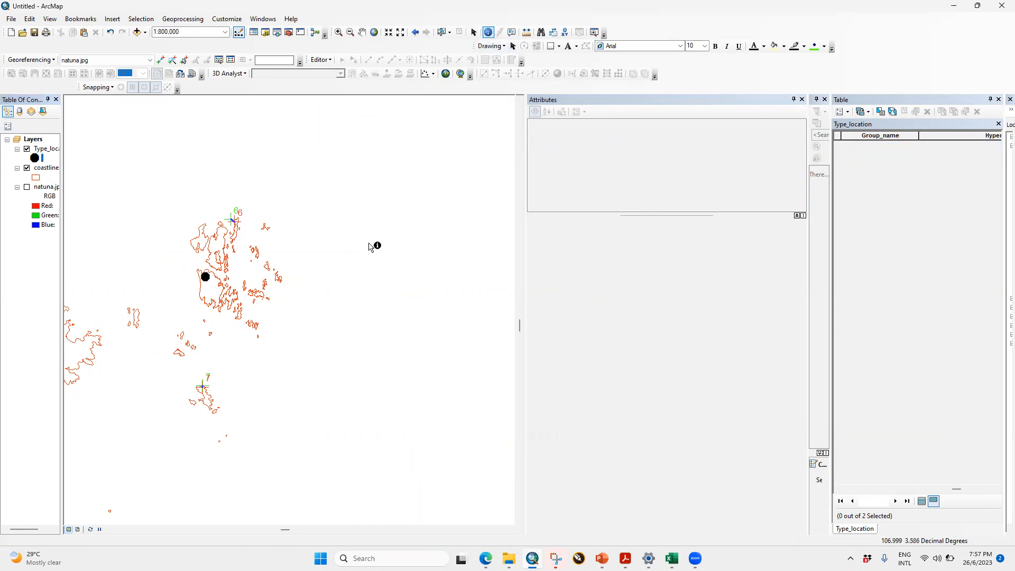
pyautogui.click(206, 279)
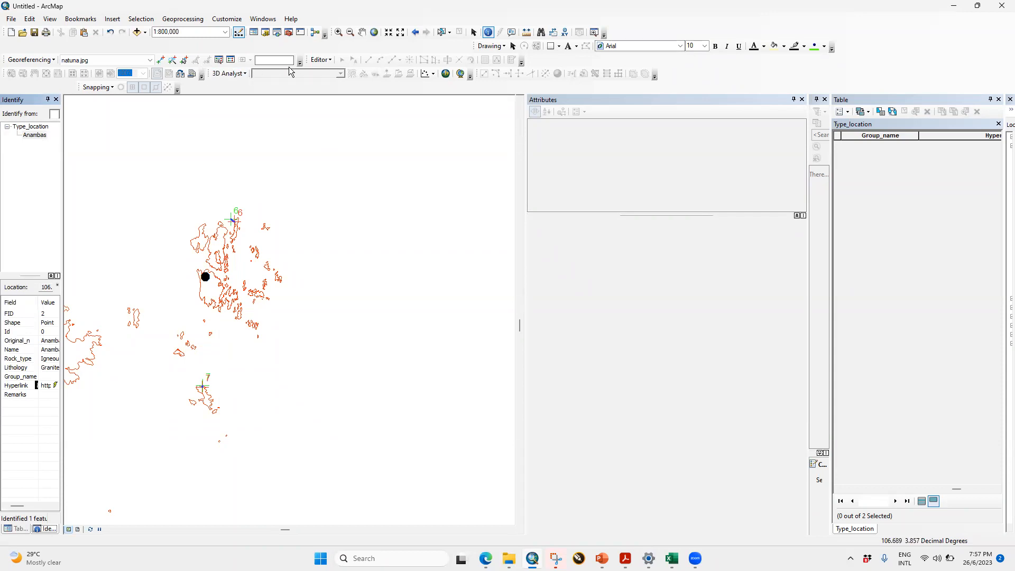
pyautogui.click(802, 100)
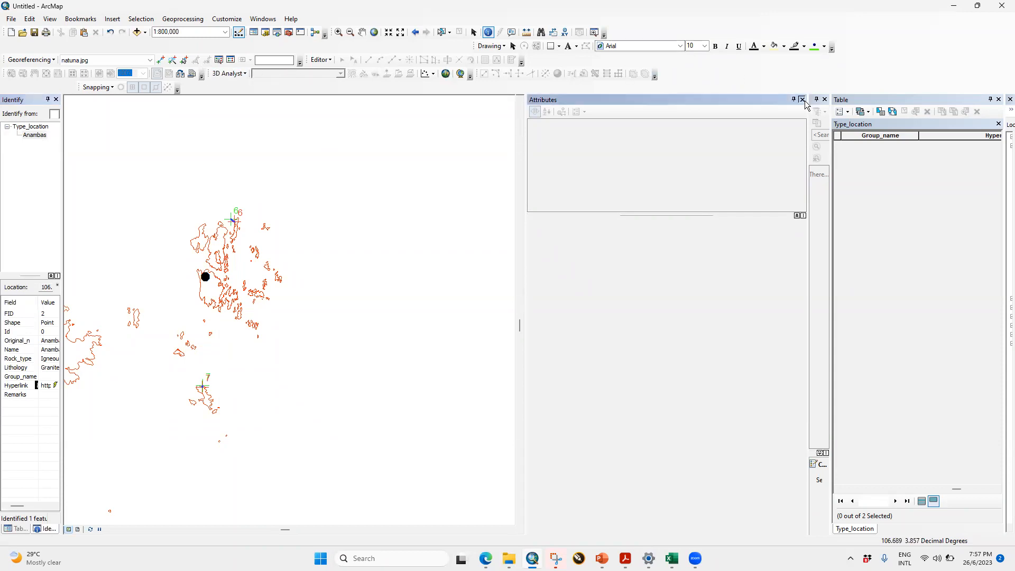
pyautogui.click(824, 100)
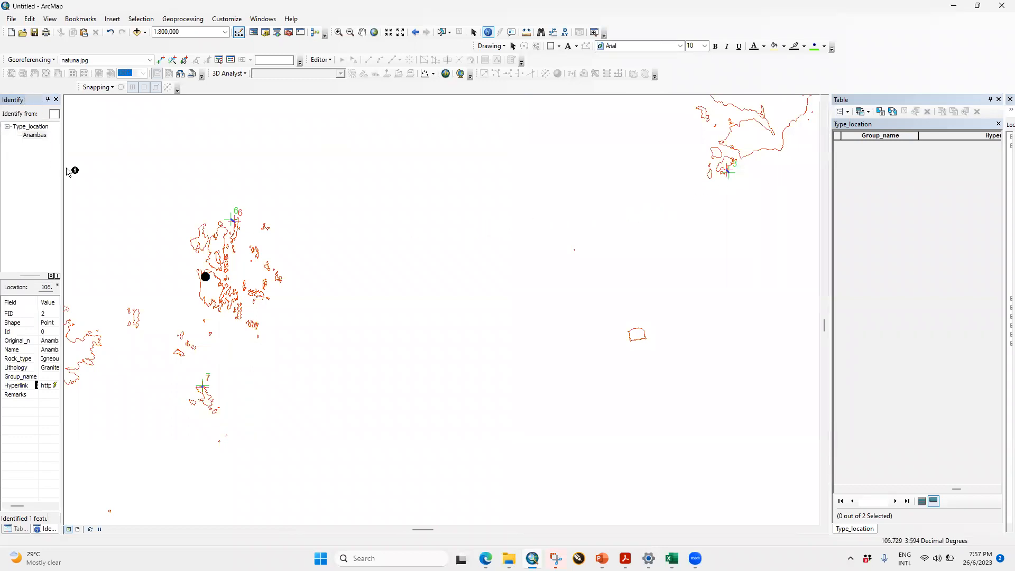
pyautogui.moveTo(61, 168); pyautogui.dragTo(179, 167)
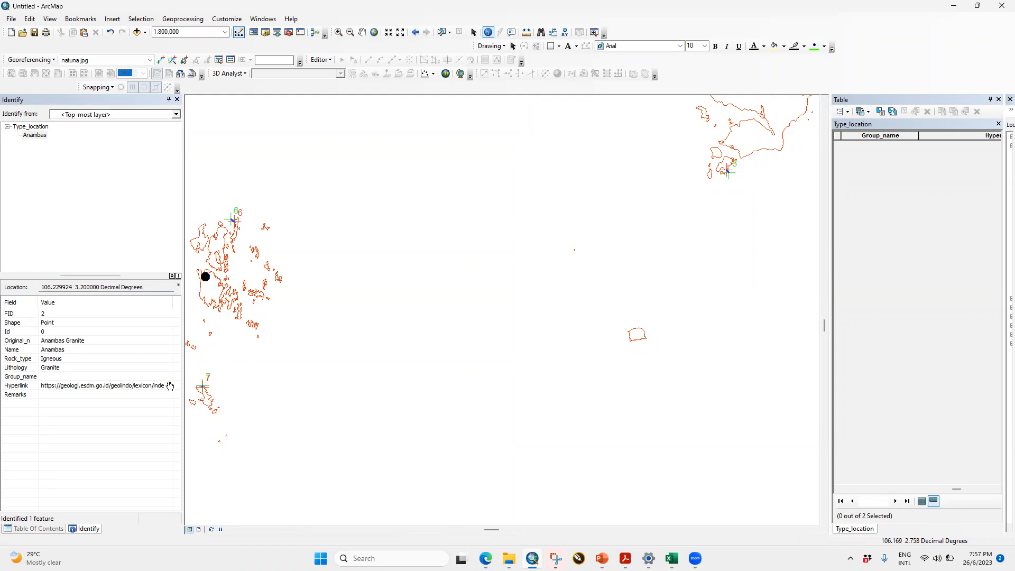
# Bring back the Table of Contents and show all Type_location records in a widened attribute table.
pyautogui.click(52, 528)
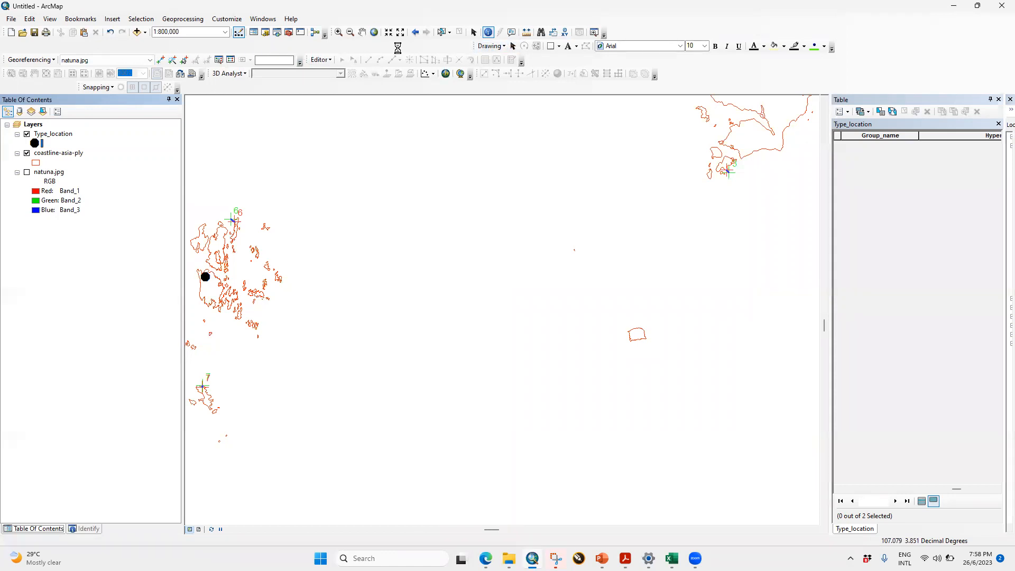
pyautogui.rightClick(338, 60)
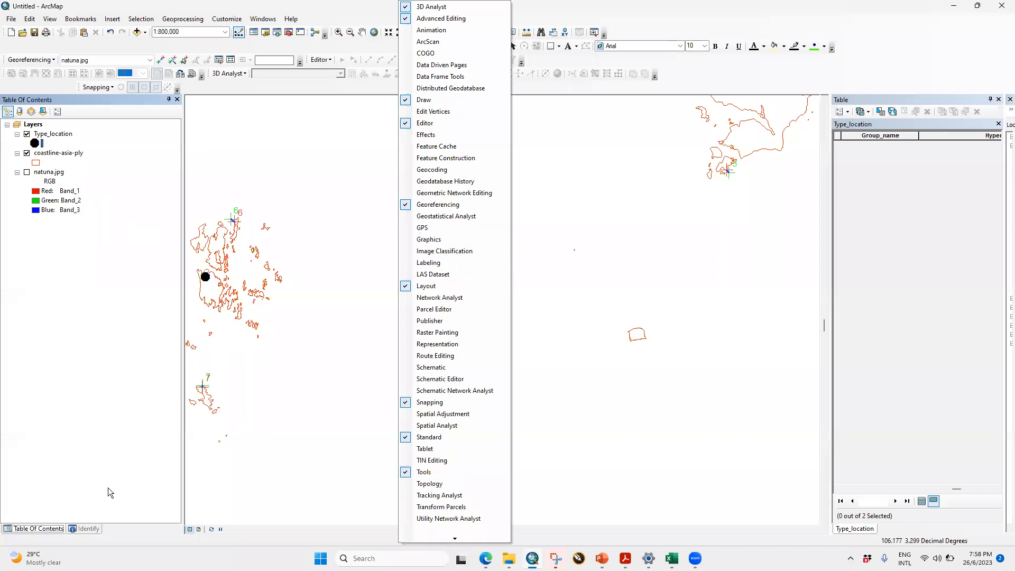
pyautogui.click(125, 144)
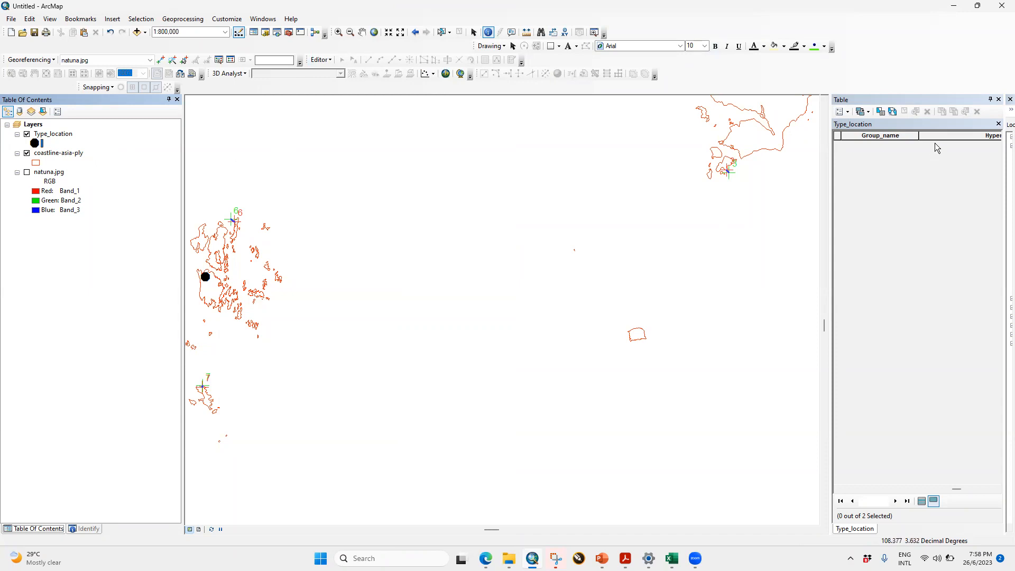
pyautogui.moveTo(830, 162); pyautogui.dragTo(773, 164)
pyautogui.click(865, 515)
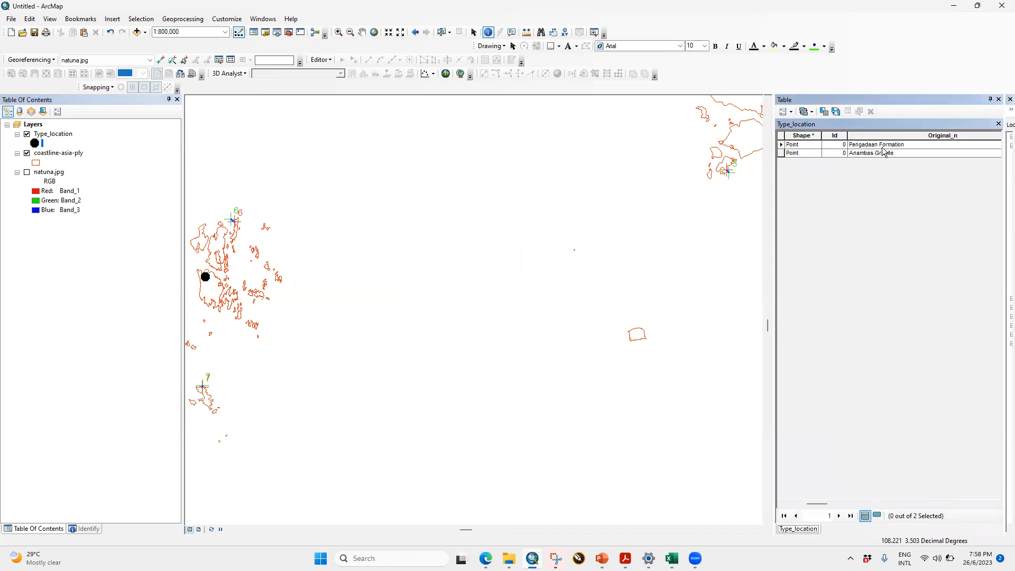
pyautogui.scroll(-1, 432, 267)
pyautogui.scroll(3, 434, 267)
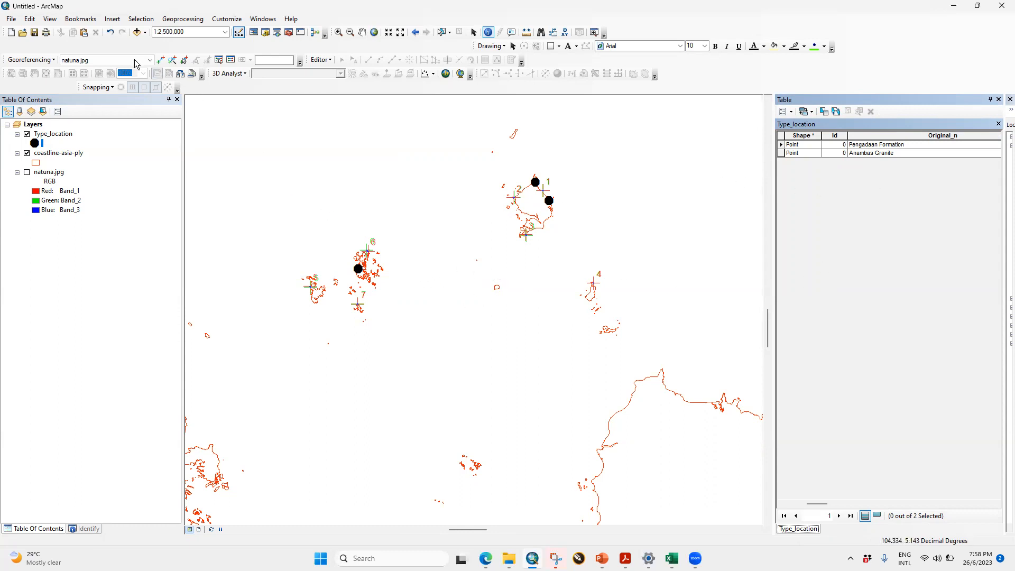
pyautogui.rightClick(384, 45)
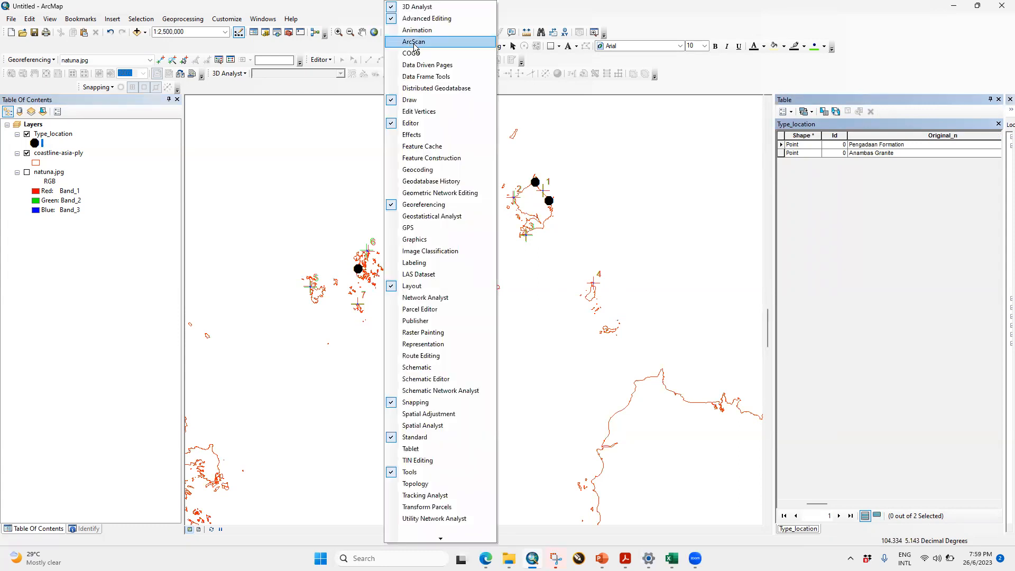
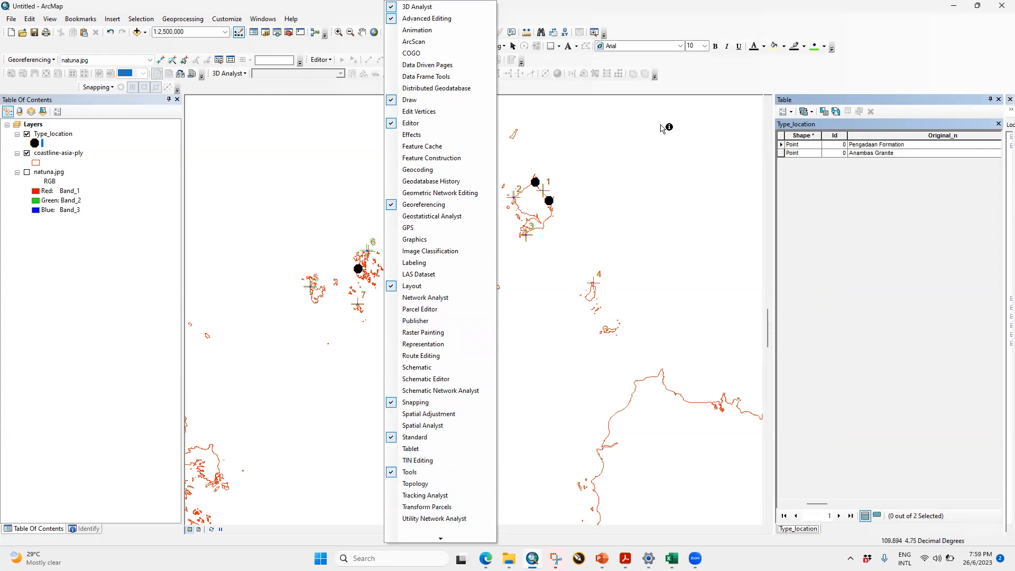
pyautogui.click(768, 82)
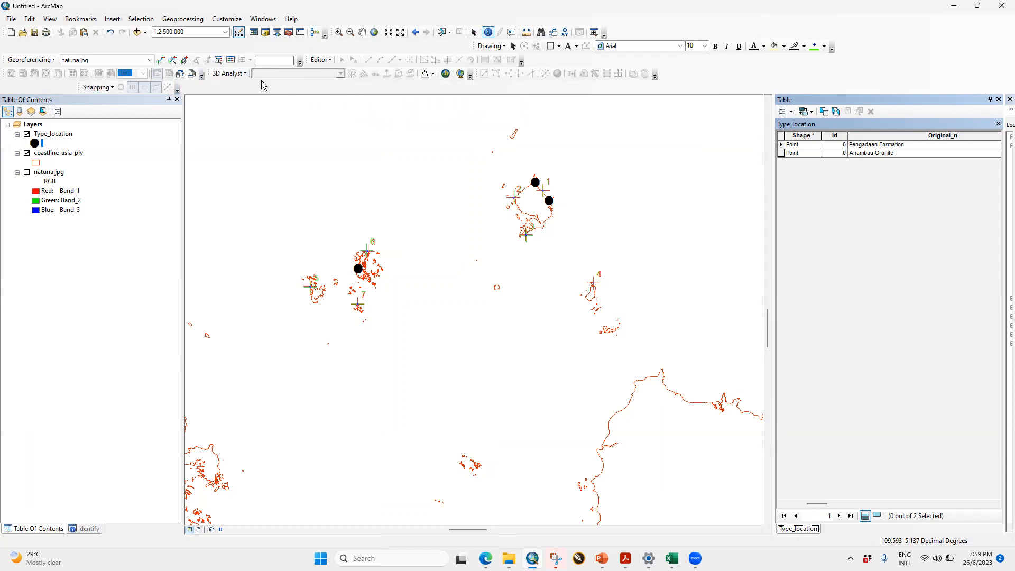
pyautogui.rightClick(712, 77)
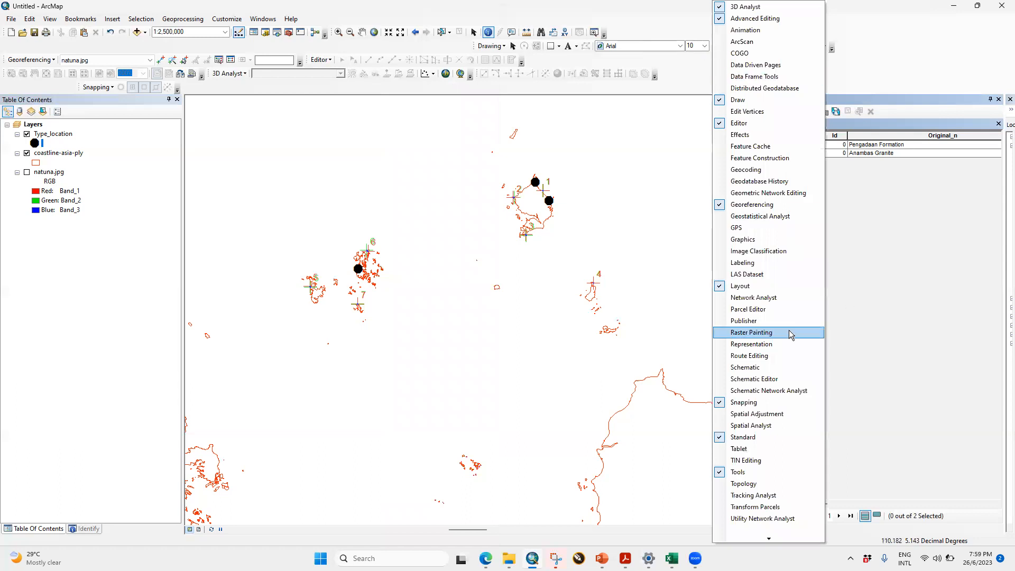
pyautogui.rightClick(47, 136)
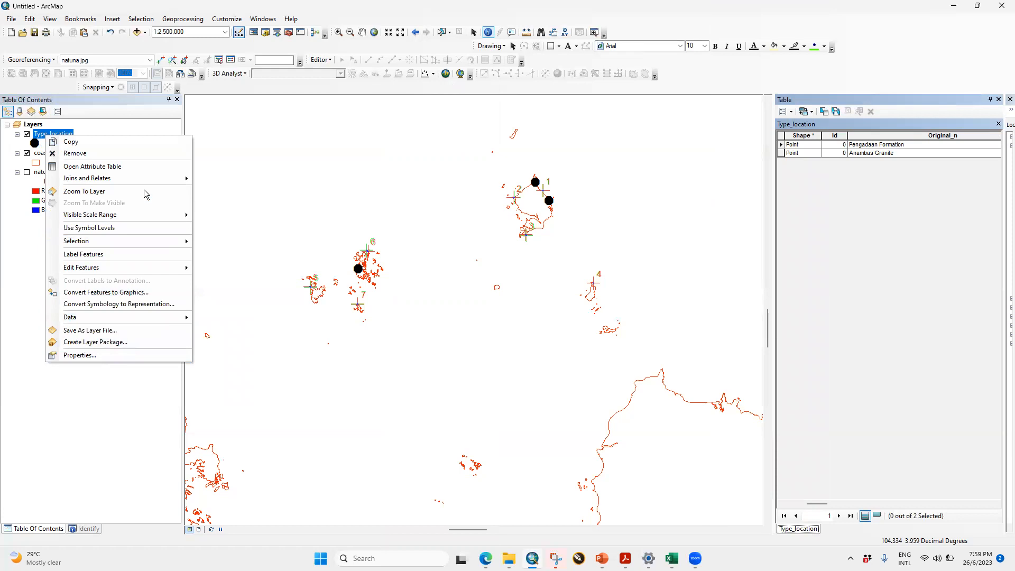
pyautogui.moveTo(157, 179)
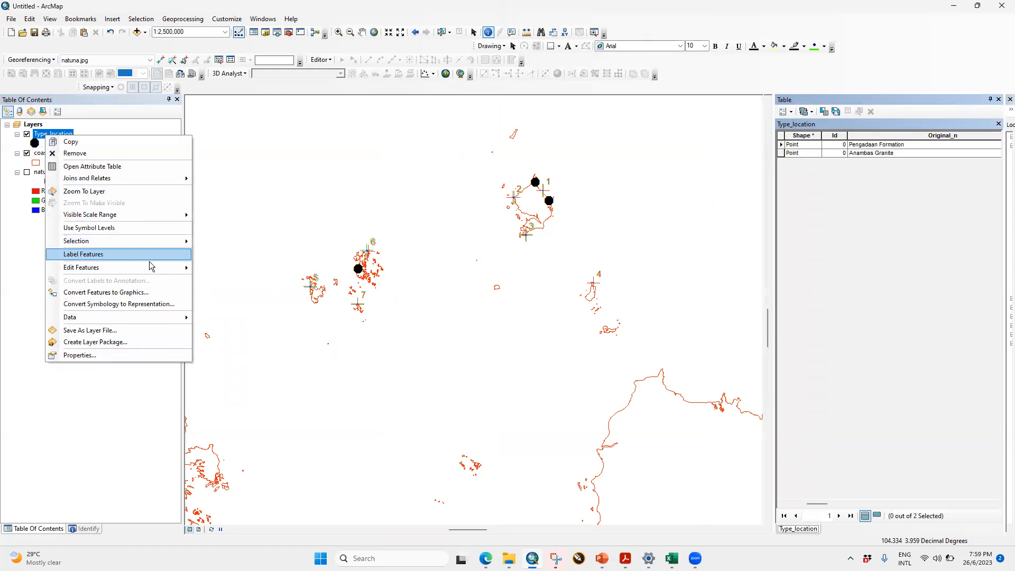
pyautogui.moveTo(148, 265)
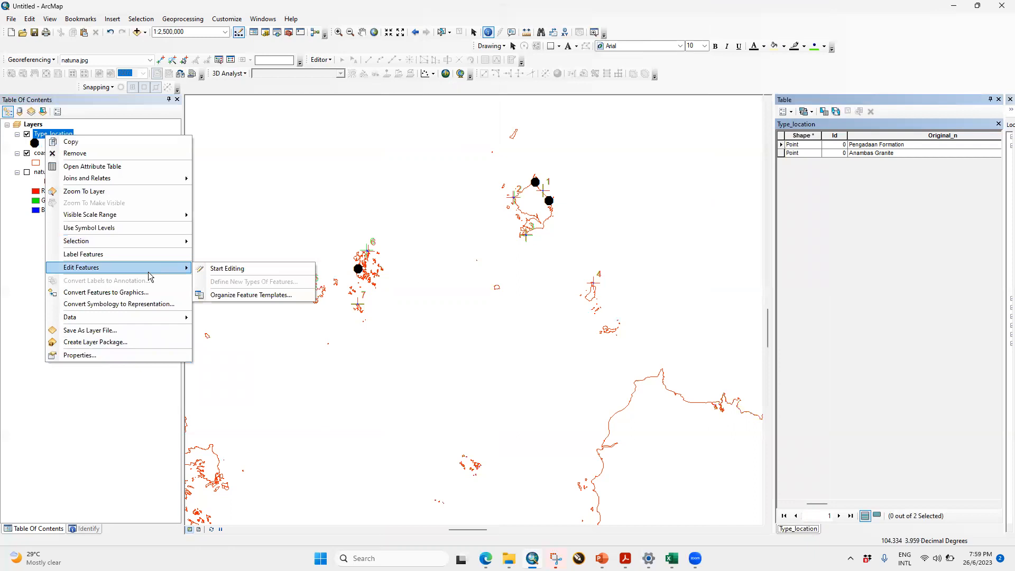
pyautogui.rightClick(33, 127)
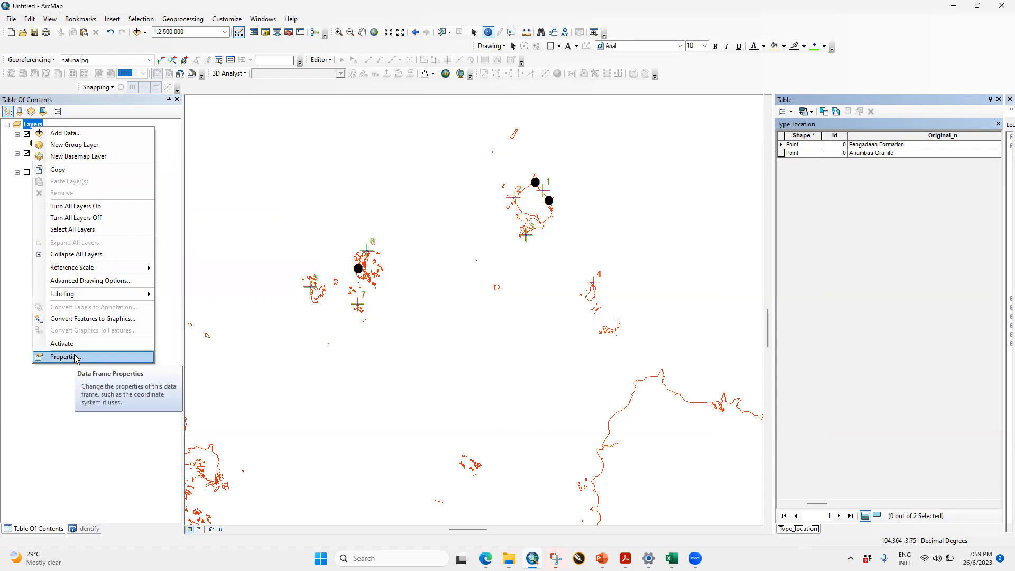
pyautogui.click(114, 414)
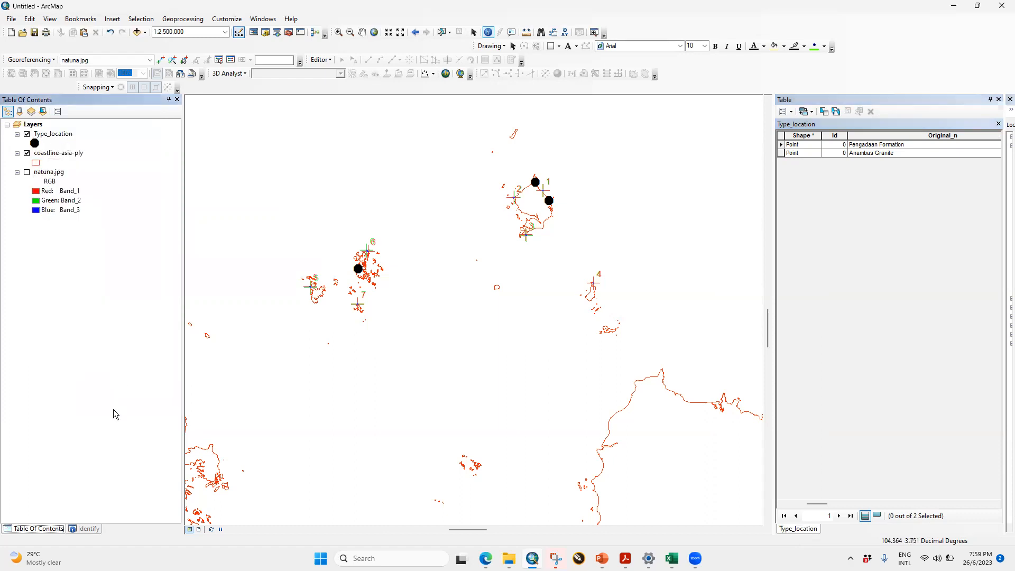
pyautogui.rightClick(65, 136)
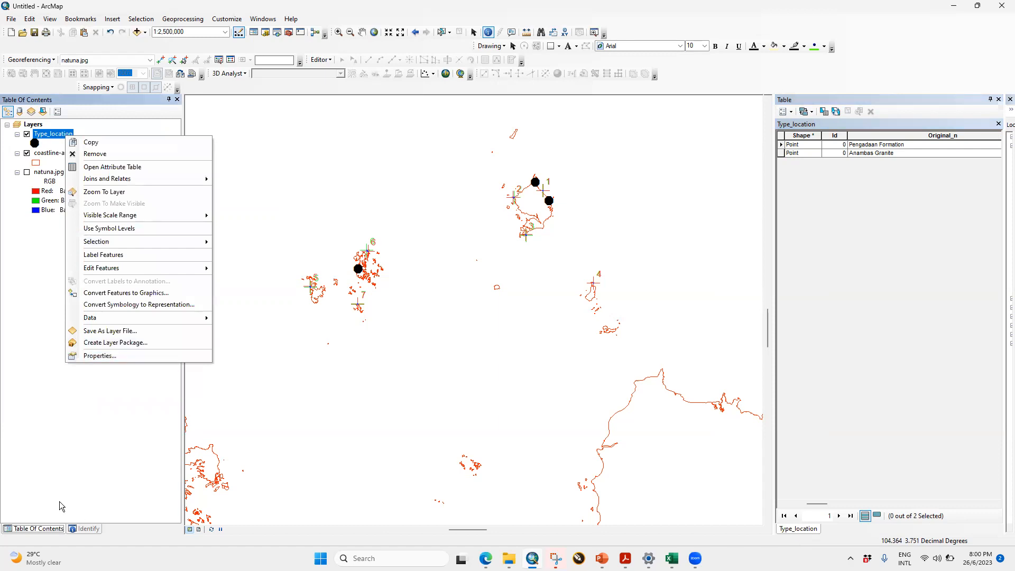
pyautogui.click(49, 530)
# Test the Anambas point's hyperlink from its identify results, return to ArcMap and widen the Identify window.
pyautogui.click(84, 529)
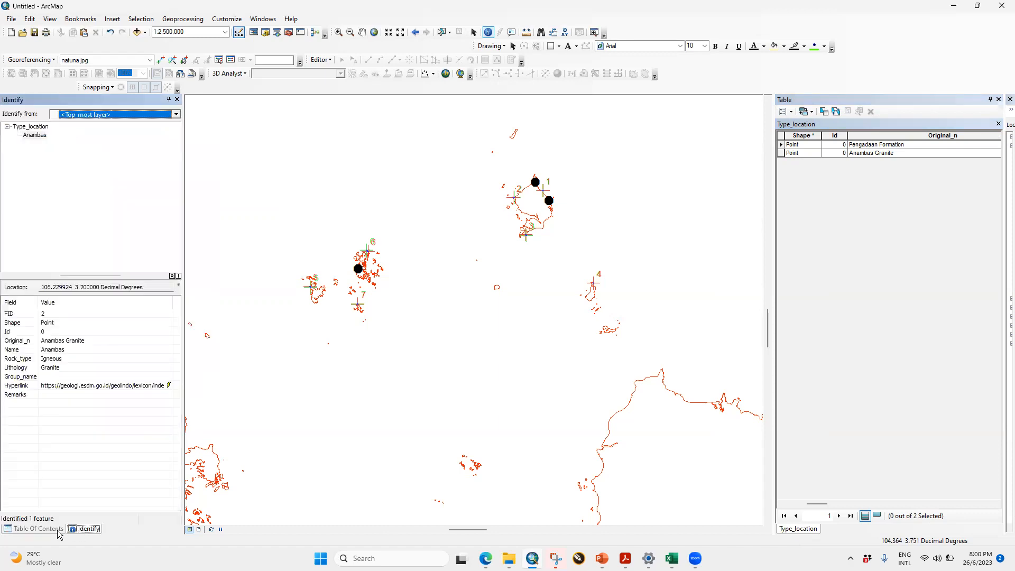
pyautogui.click(171, 388)
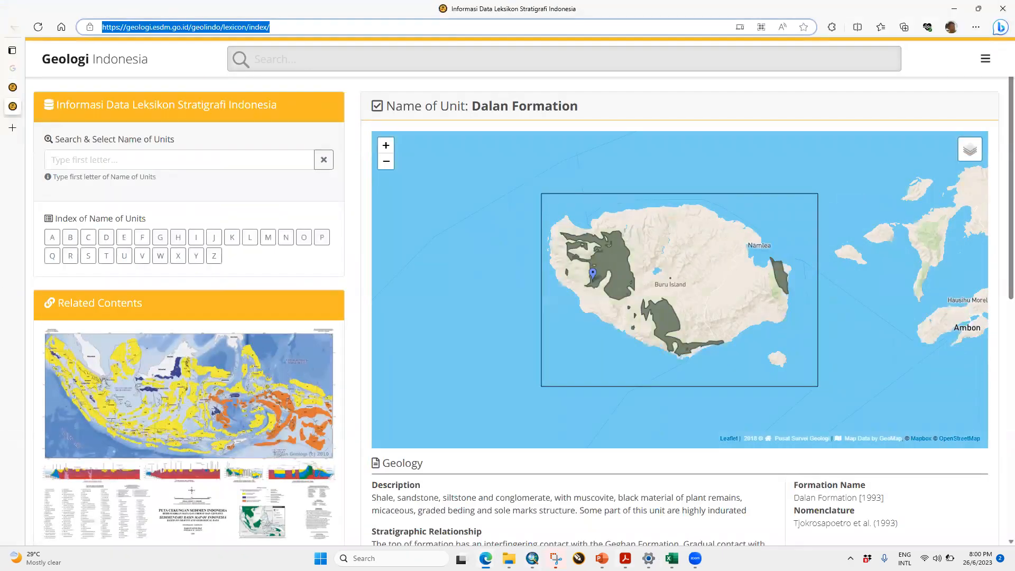
pyautogui.click(485, 559)
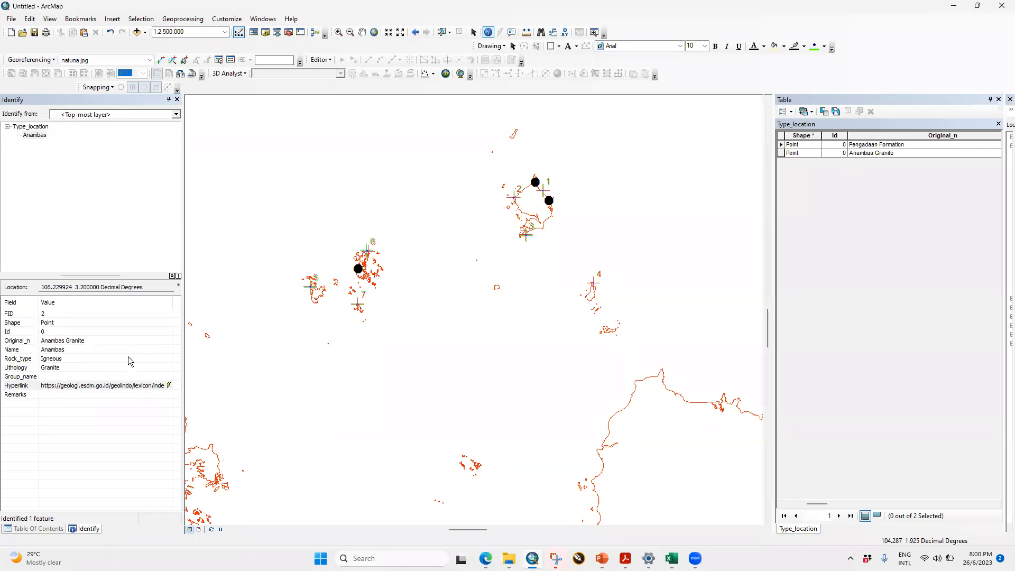
pyautogui.click(170, 386)
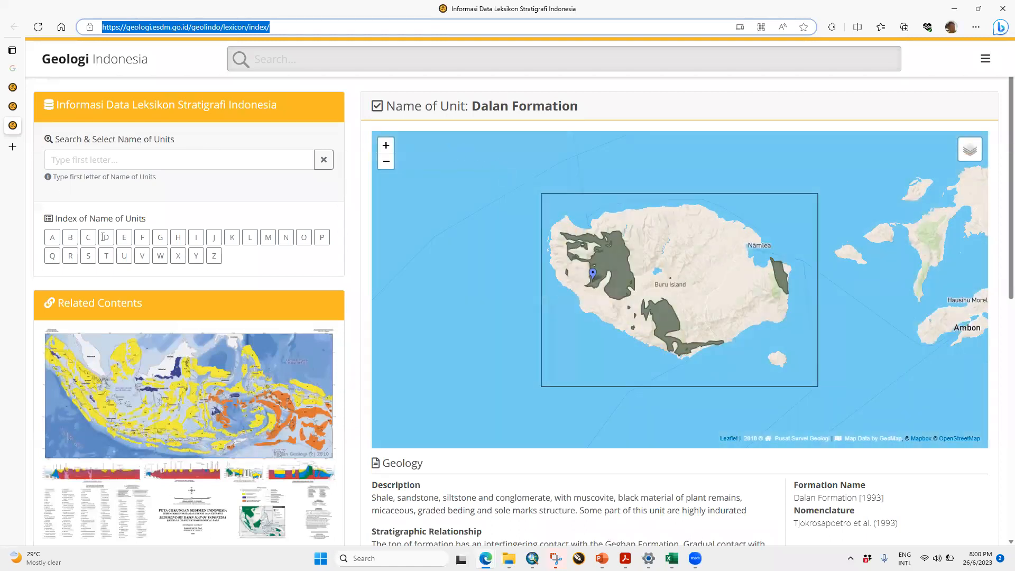
pyautogui.hotkey('alt', 'Tab')
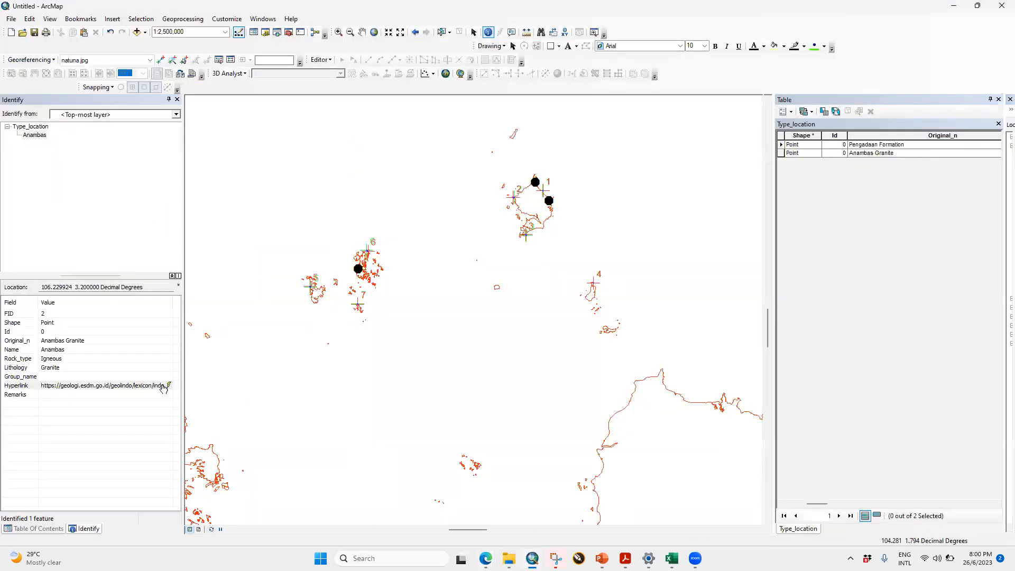
pyautogui.moveTo(183, 387); pyautogui.dragTo(240, 388)
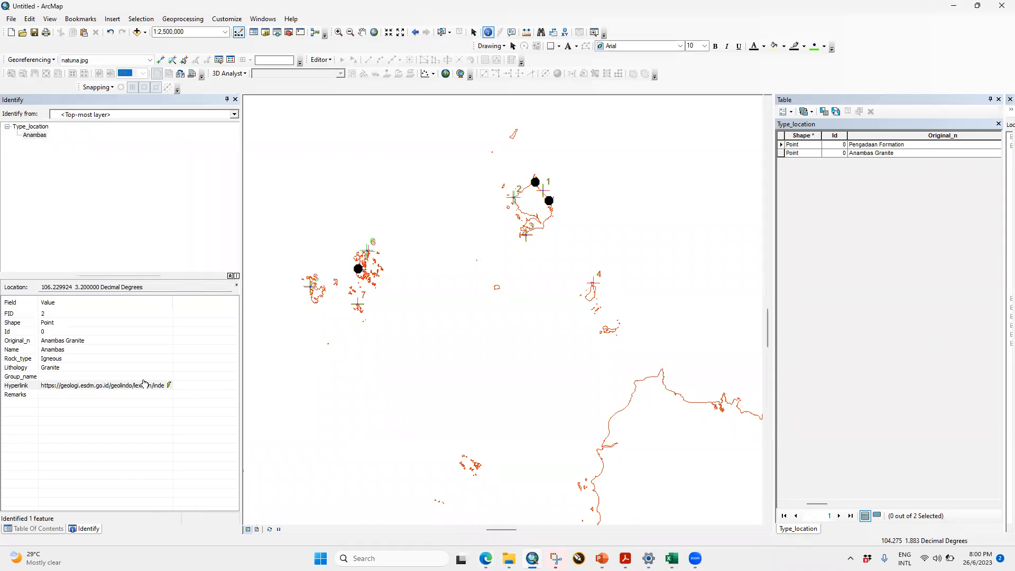
# Open the point's hyperlink again, switch to the Anambas Granite lexicon page in the browser and copy its full web address.
pyautogui.click(117, 387)
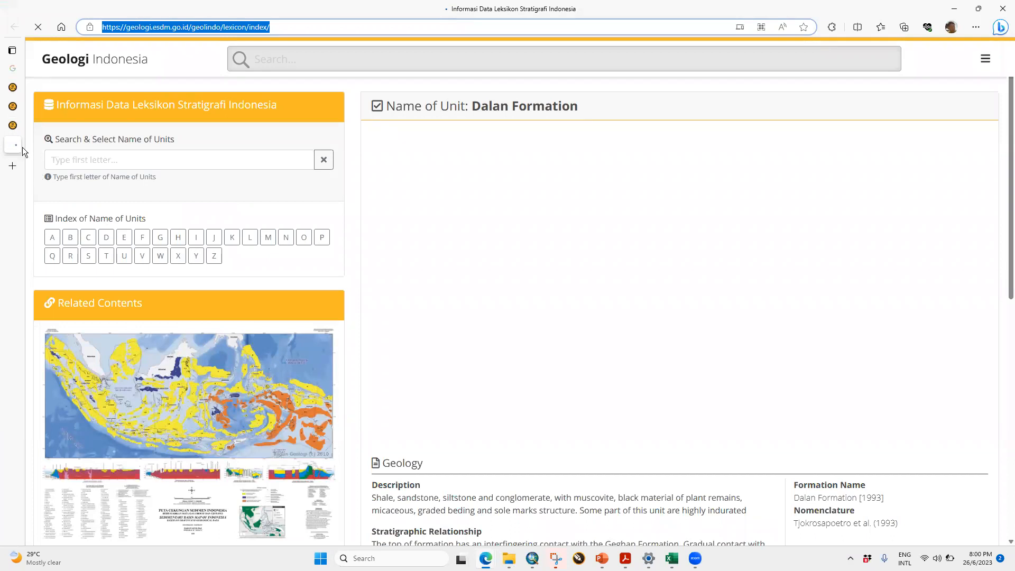
pyautogui.moveTo(16, 121)
pyautogui.click(13, 94)
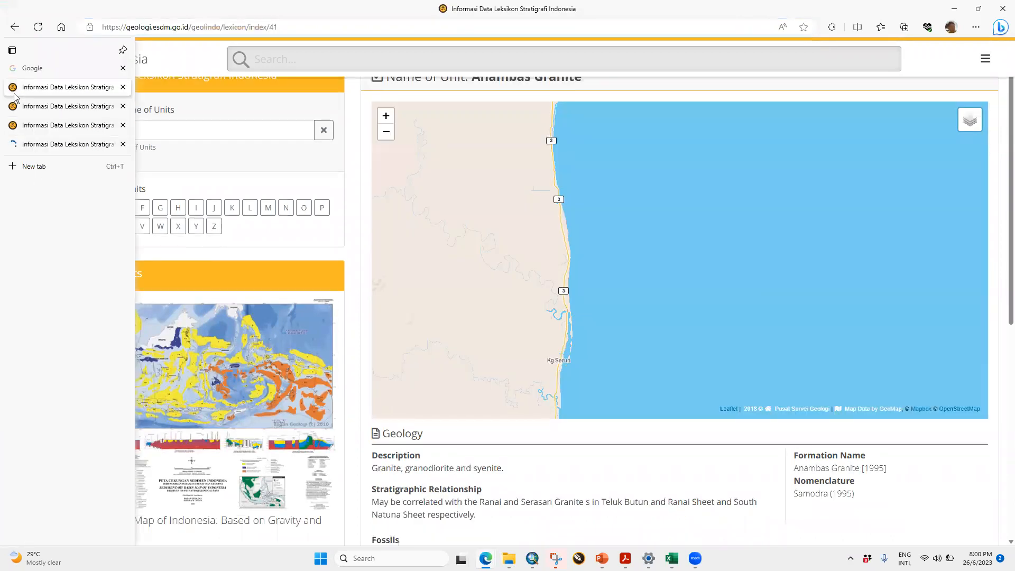
pyautogui.click(287, 27)
pyautogui.rightClick(271, 31)
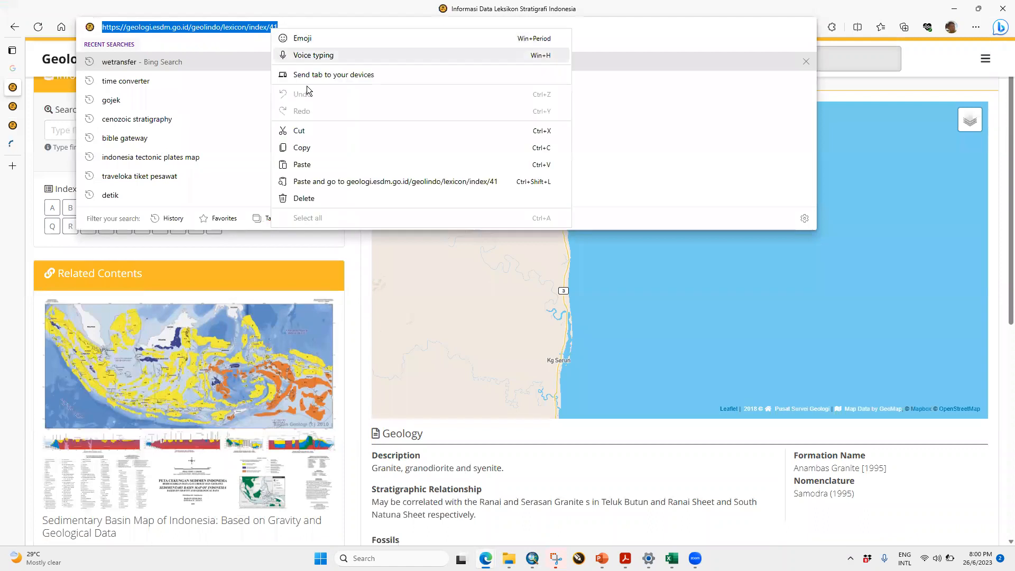
pyautogui.click(305, 147)
# Return to ArcMap, widen the Type_location table to show the Anambas Granite record's Hyperlink field, and start an editing session.
pyautogui.hotkey('alt', 'Tab')
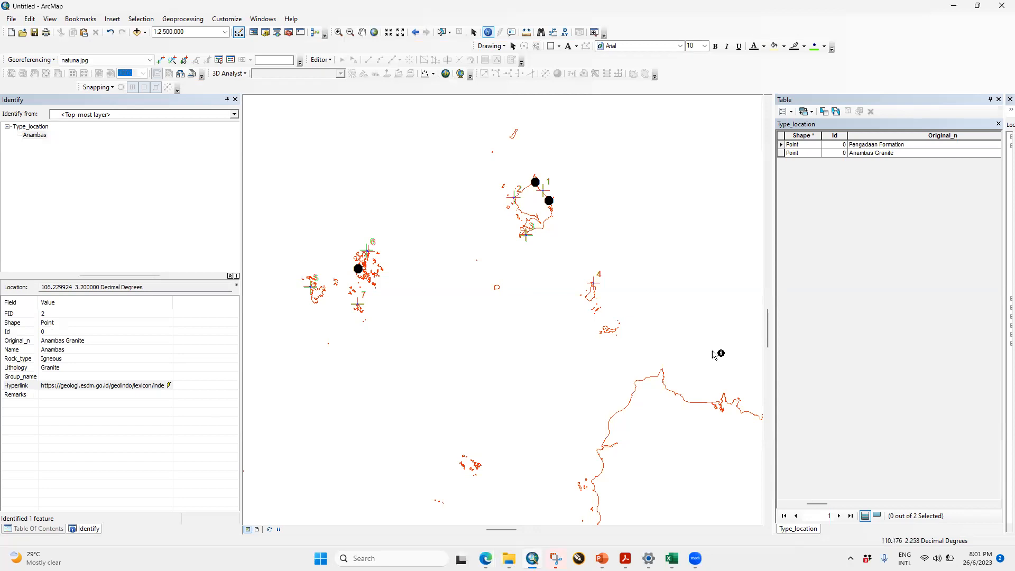
pyautogui.moveTo(775, 293); pyautogui.dragTo(449, 294)
pyautogui.moveTo(609, 502); pyautogui.dragTo(835, 501)
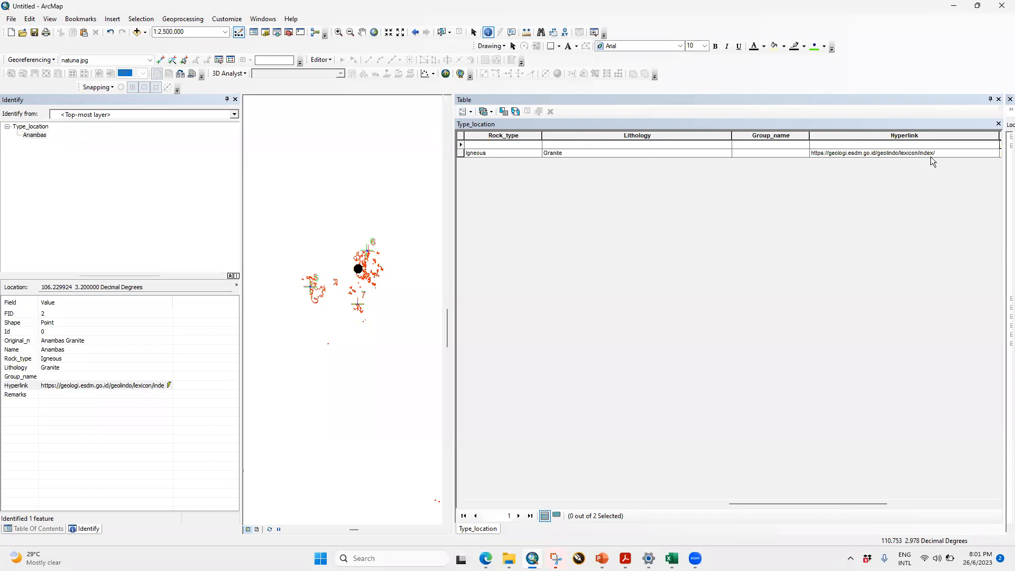
pyautogui.click(938, 154)
pyautogui.click(321, 59)
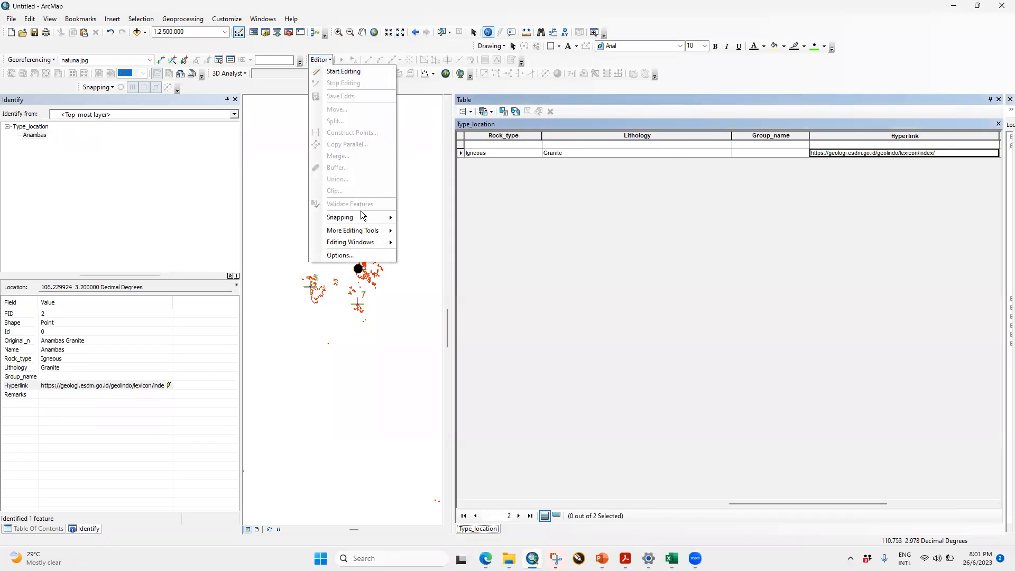
pyautogui.click(349, 71)
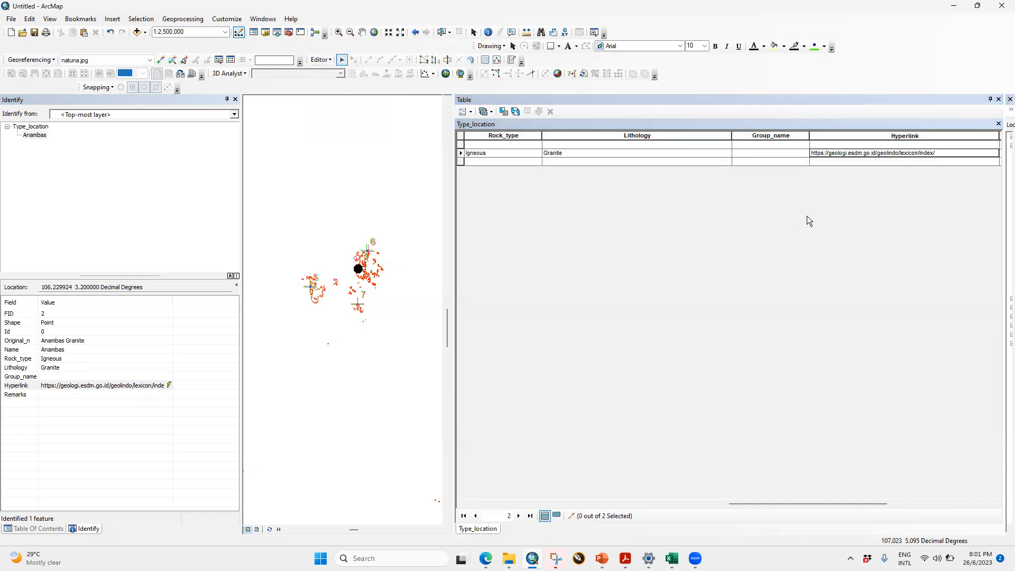
pyautogui.click(953, 152)
pyautogui.click(939, 155)
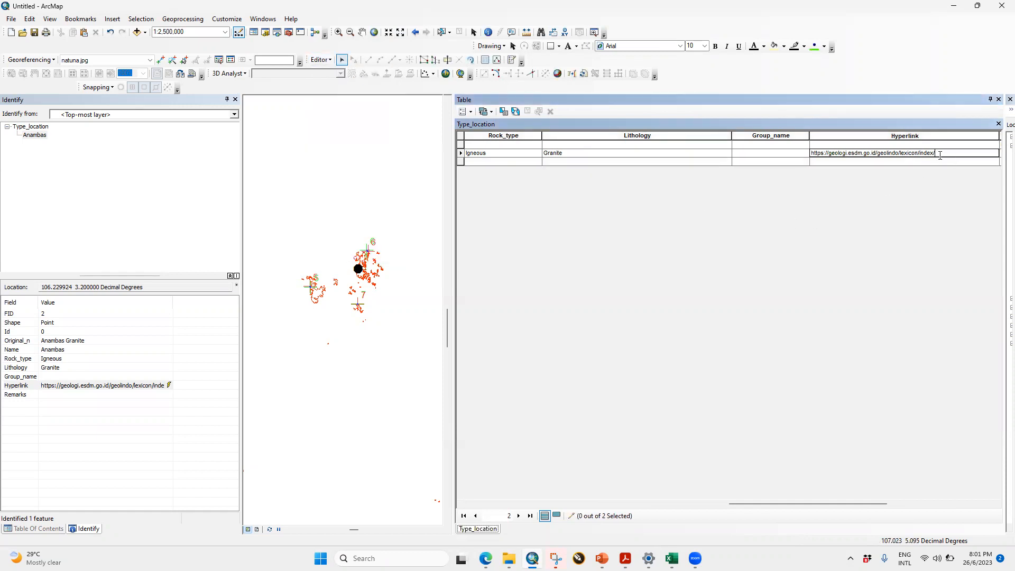
pyautogui.moveTo(941, 154); pyautogui.dragTo(785, 154)
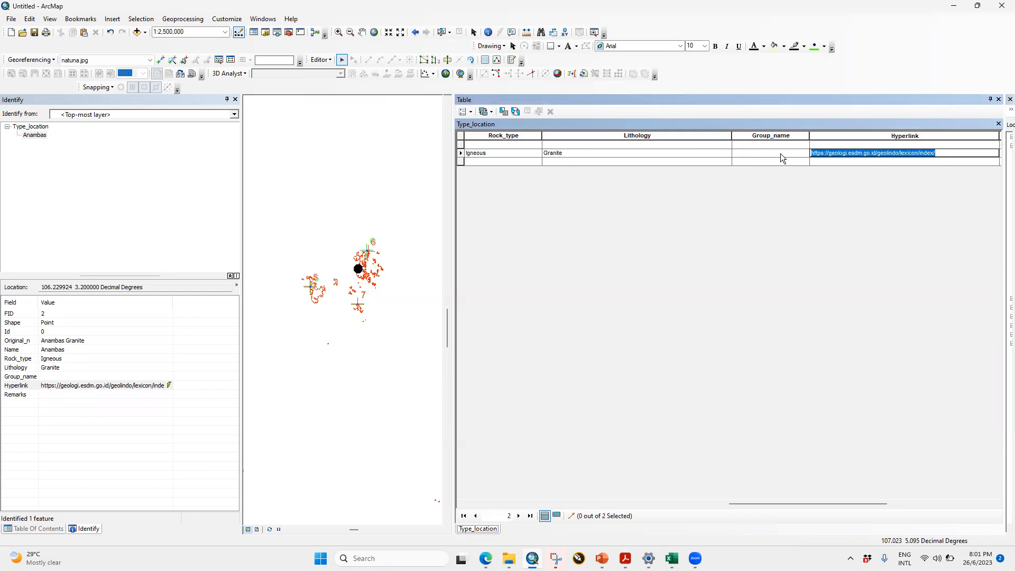
pyautogui.hotkey('ctrl', 'v')
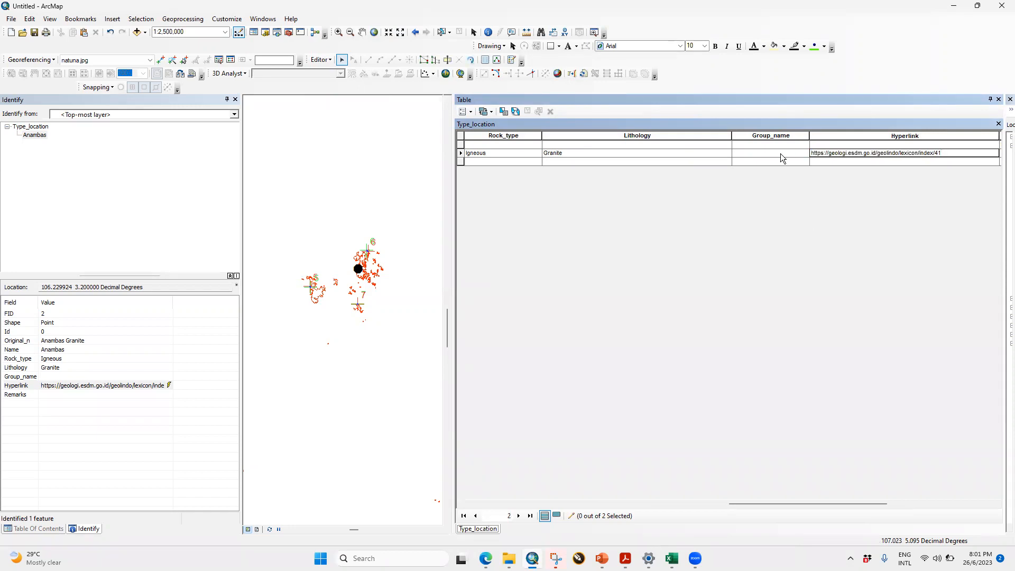
pyautogui.click(961, 144)
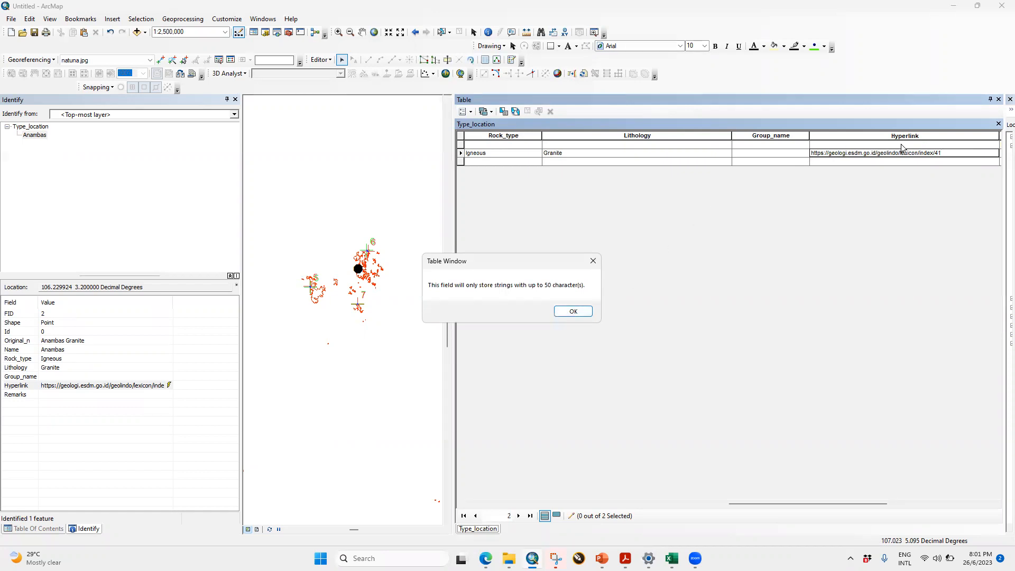
pyautogui.click(578, 313)
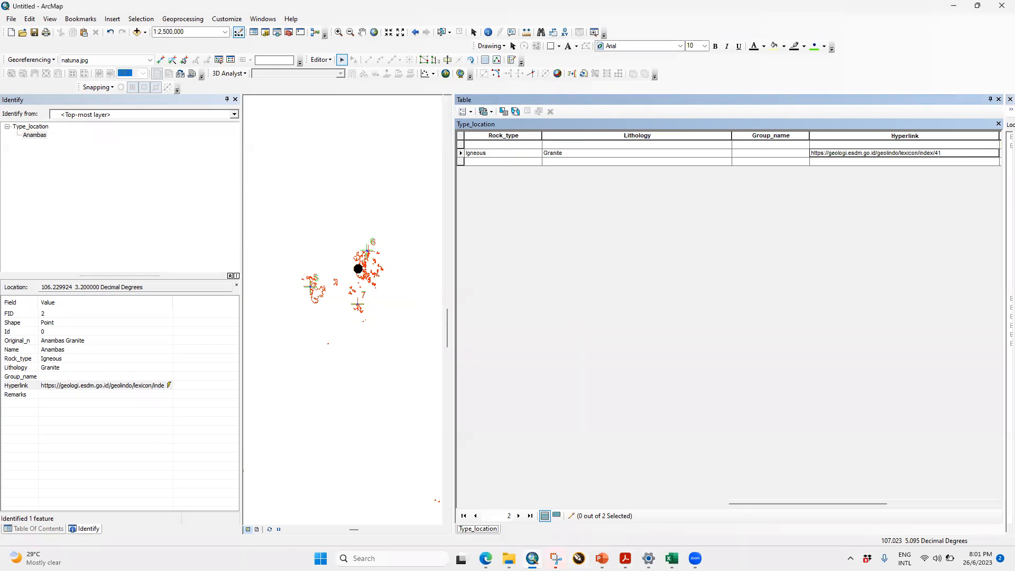
pyautogui.moveTo(695, 559)
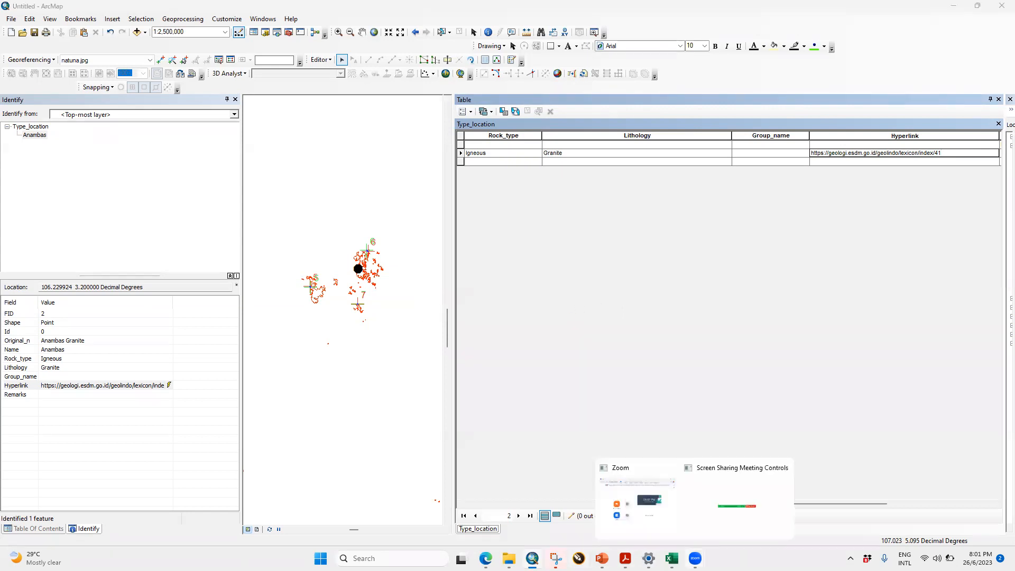
pyautogui.click(733, 488)
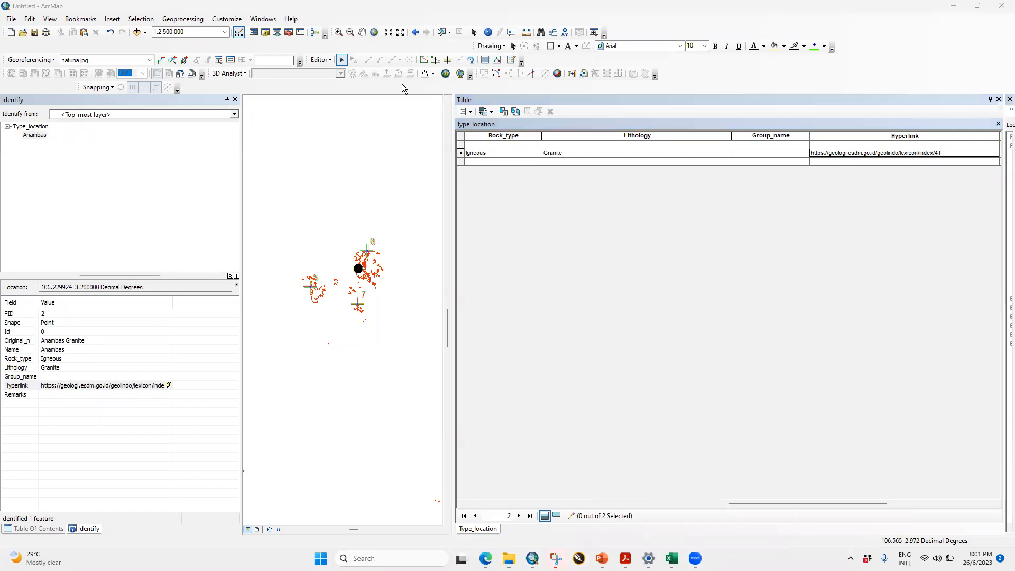